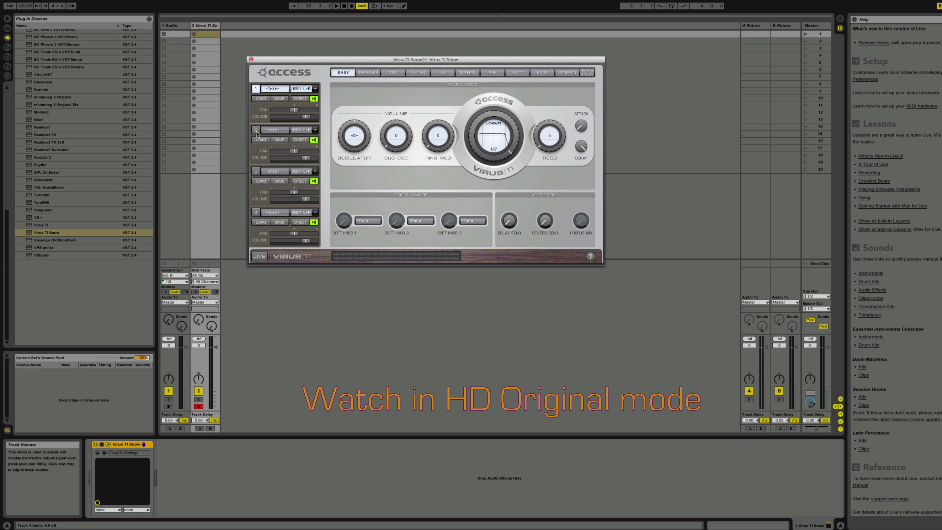
Switch through parts 2, 3 and 4 of the Virus TI Snow and open the patch browser with part 4 active.
click(255, 132)
click(255, 170)
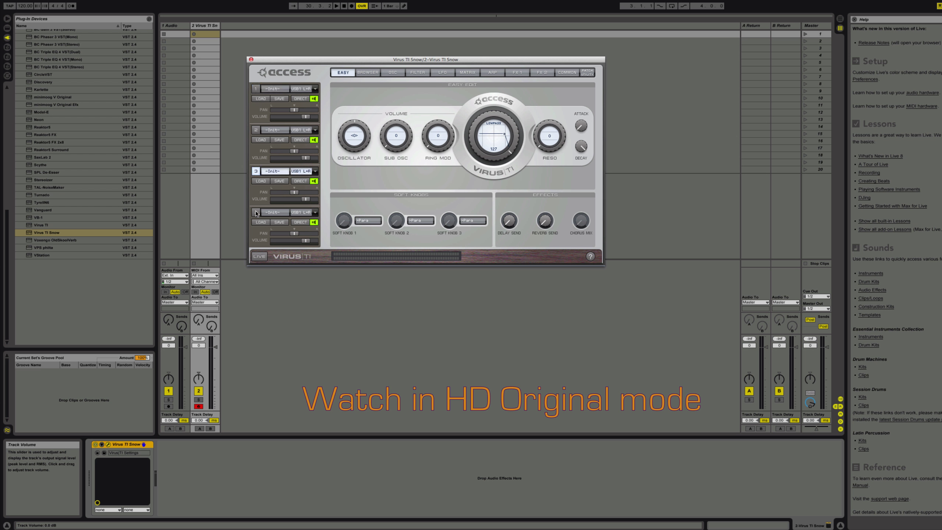
click(255, 212)
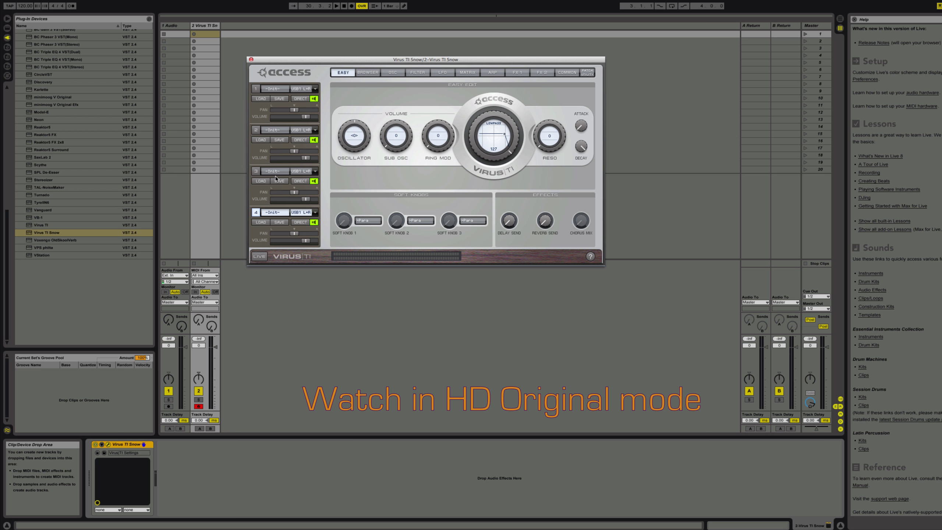
click(369, 73)
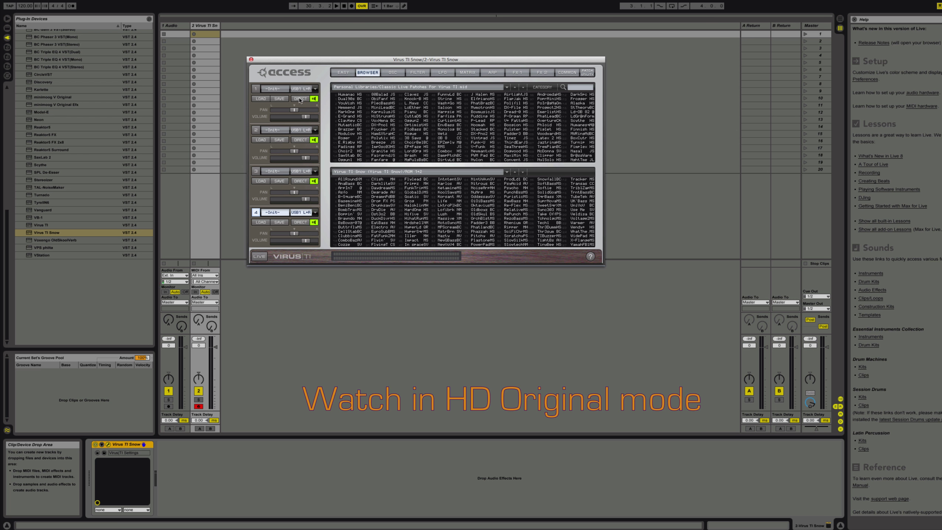
Create a MIDI clip in slot 10 of the Virus TI Snow track with C3, D#3 and G3 notes on the first sixteenth.
double_click(217, 99)
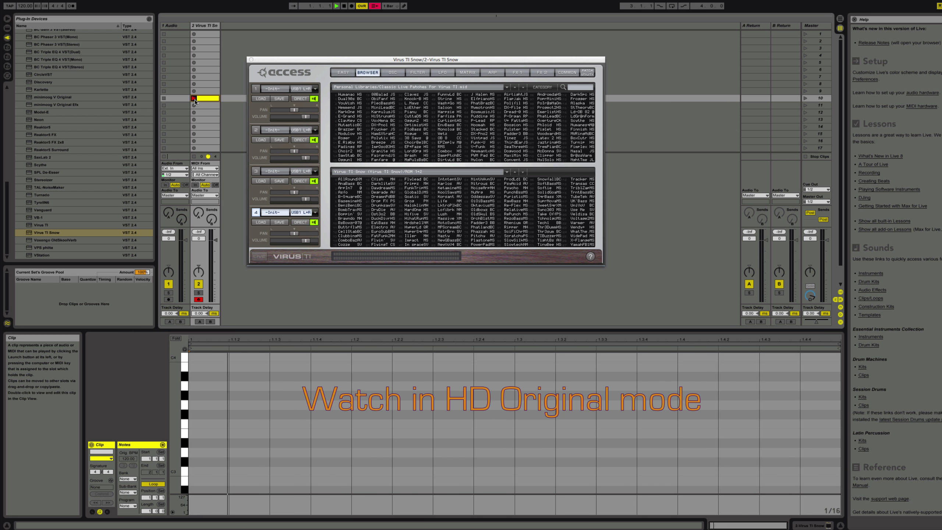
double_click(216, 471)
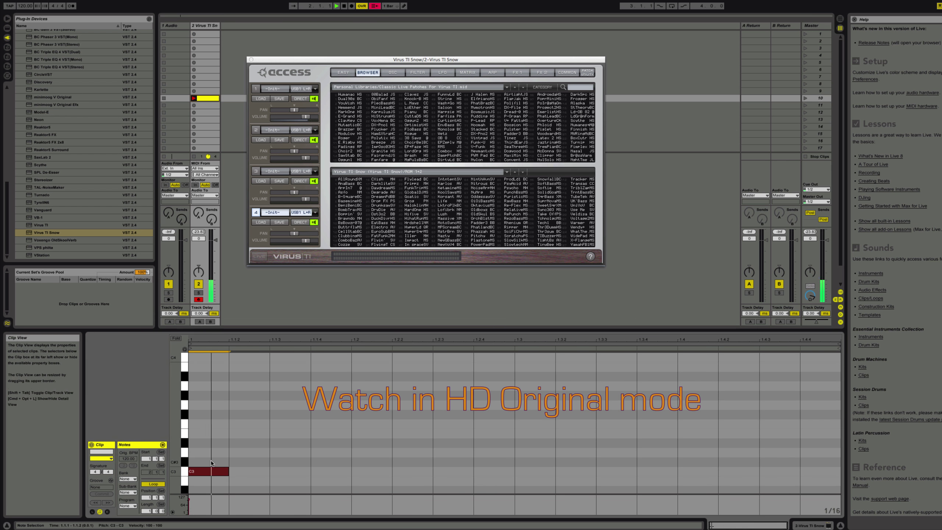
double_click(214, 441)
double_click(217, 404)
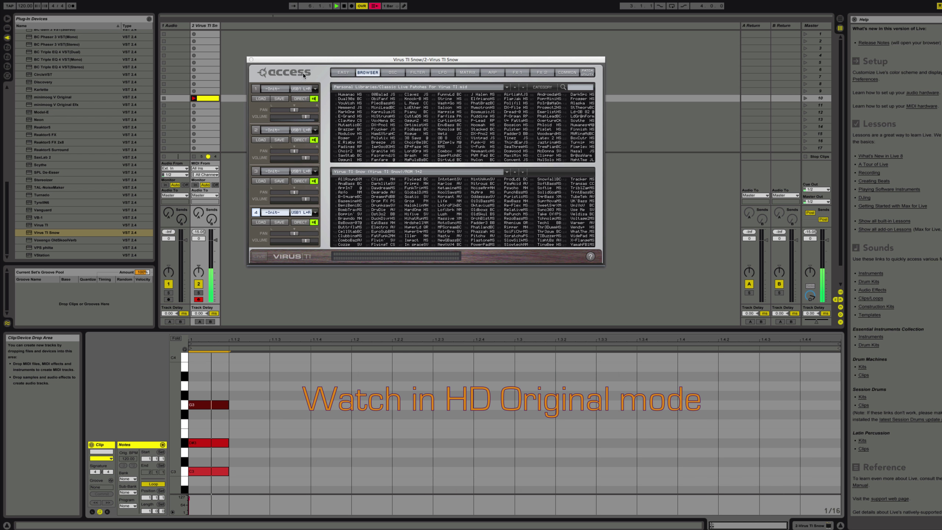
Audition the Saloon HS patch on part 4 and load BowmusicJS into it.
click(444, 108)
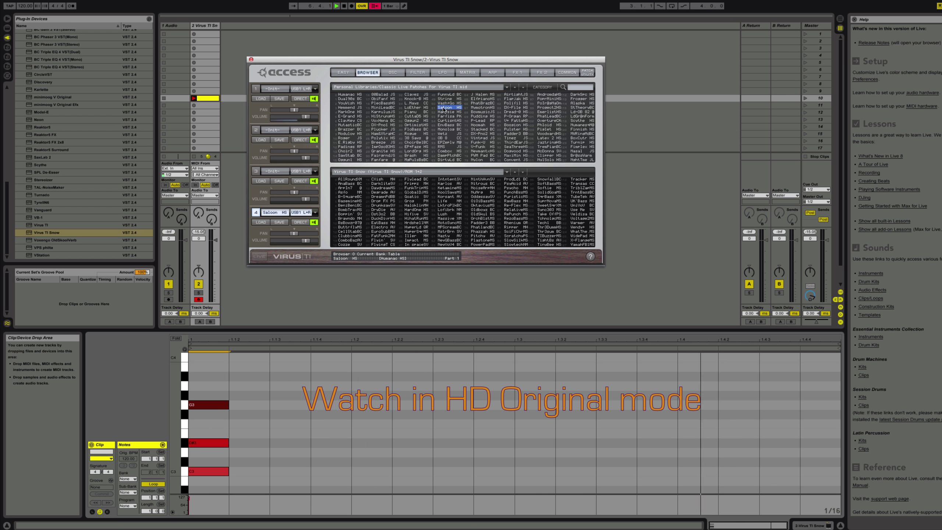
click(488, 113)
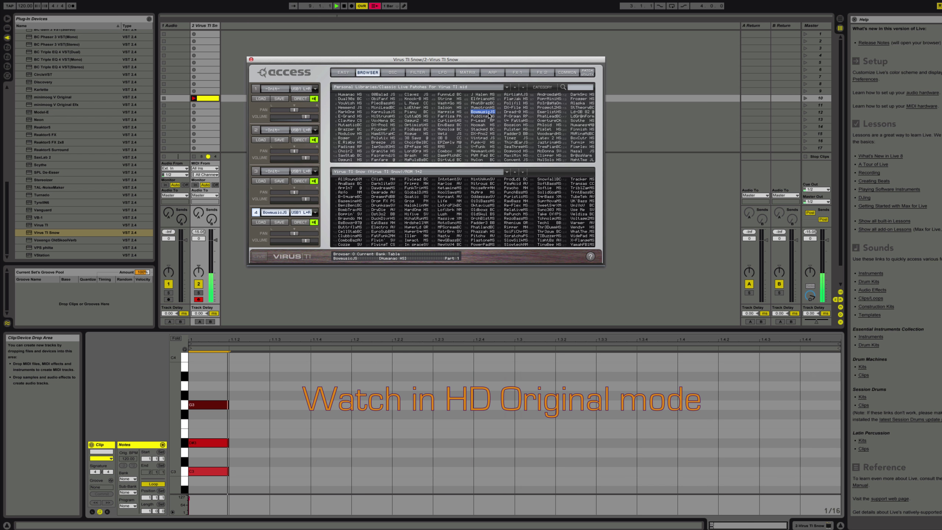
Switch to part 1 and audition MiniLeadBC, ChoirBelBC and Pudding HS, ending with DX-File HS loaded.
click(273, 89)
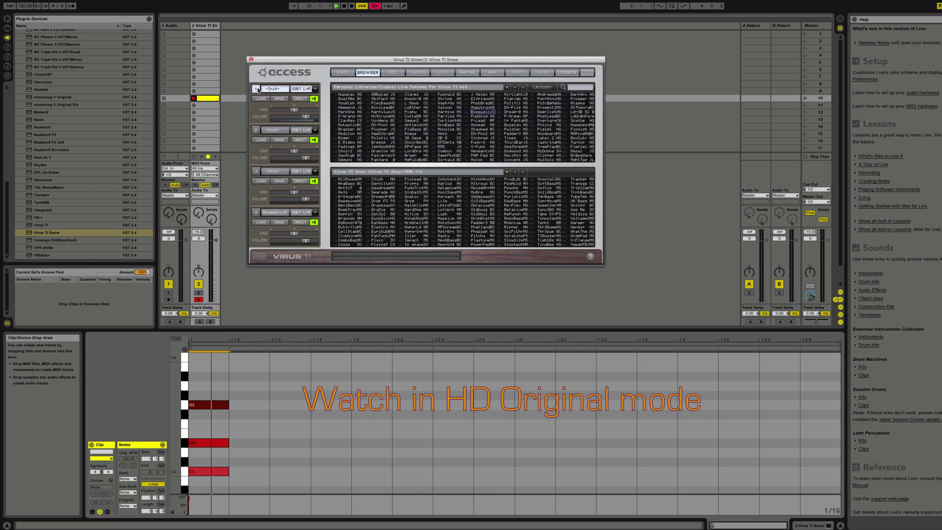
click(388, 108)
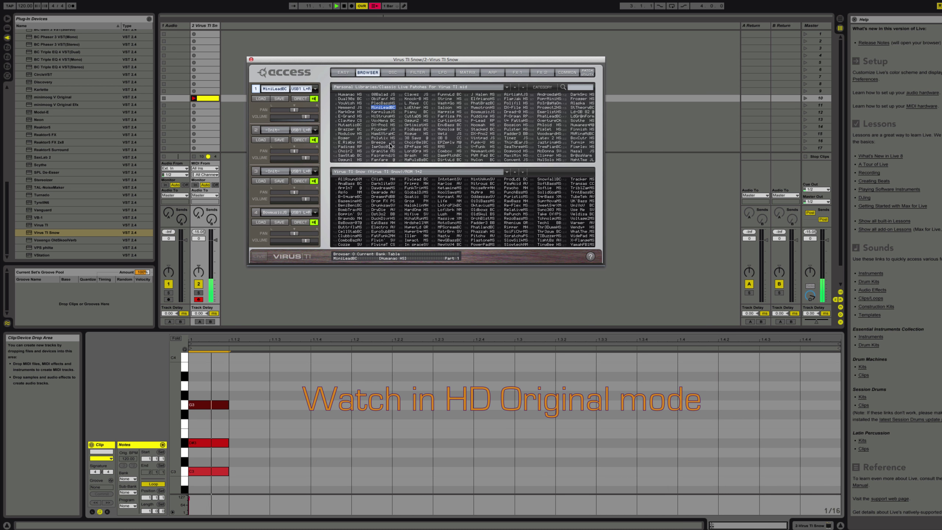
click(405, 142)
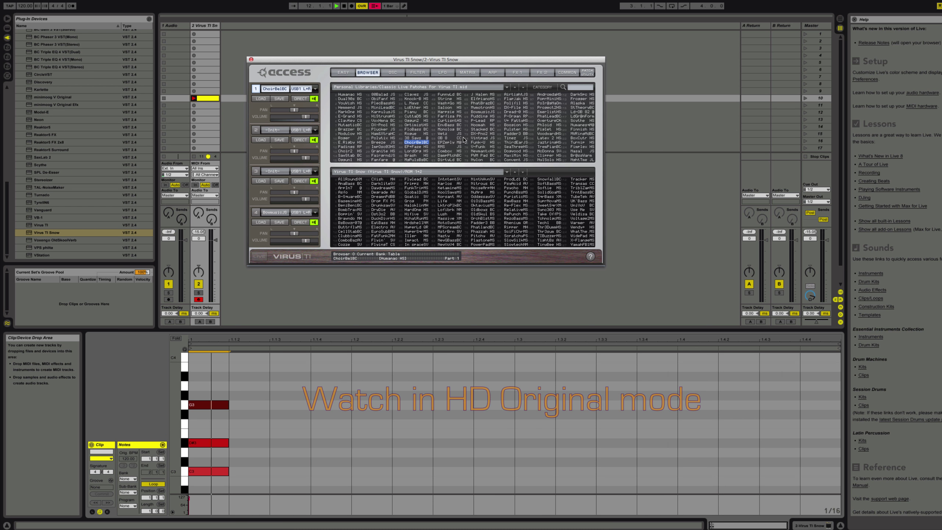
click(491, 124)
click(491, 117)
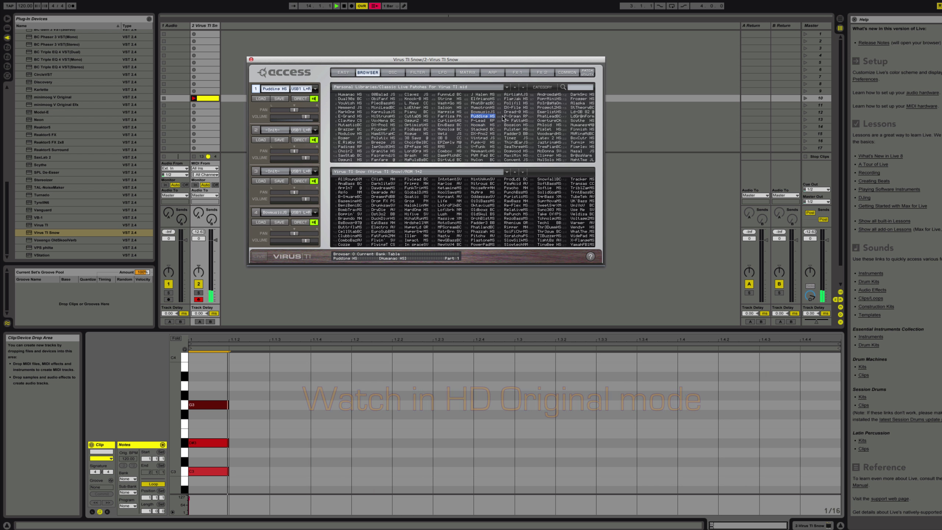
click(515, 107)
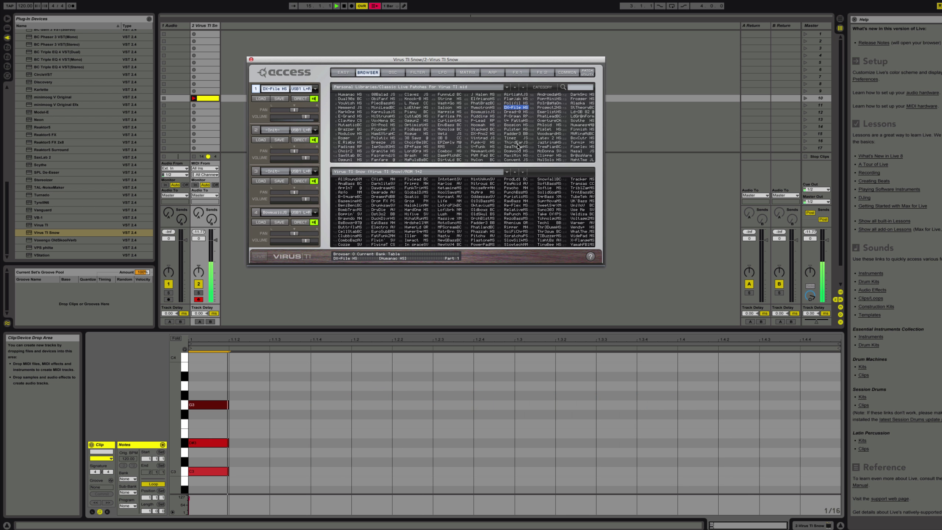
Look at the DX-File HS oscillator settings, the browser's patch category choices and the available bank libraries.
click(397, 74)
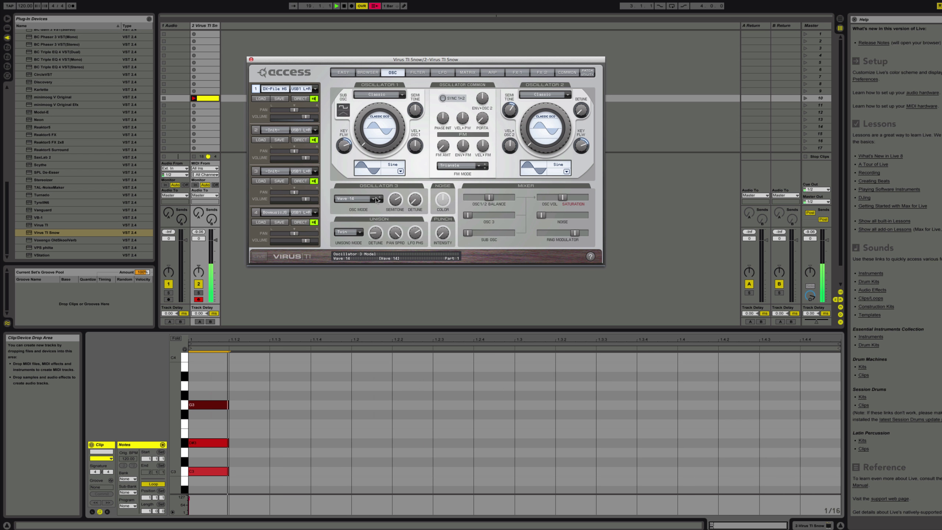
click(377, 74)
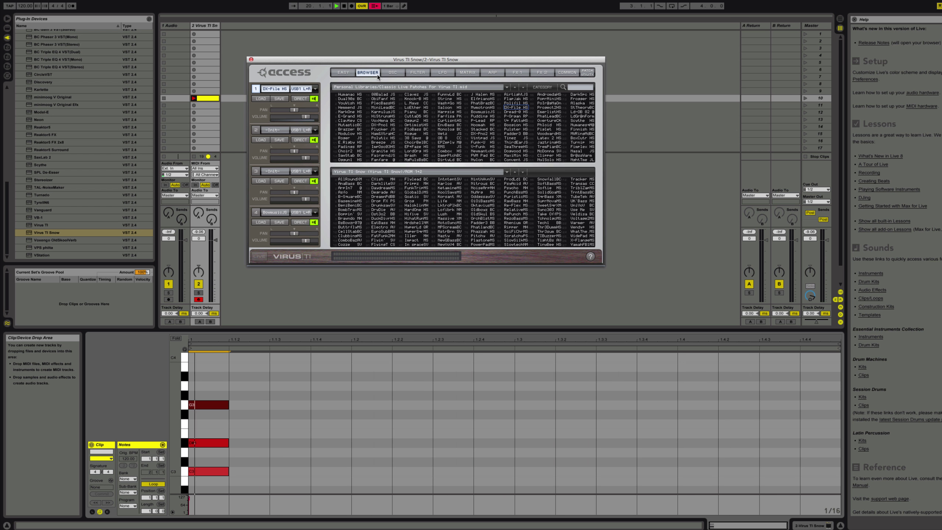
click(537, 86)
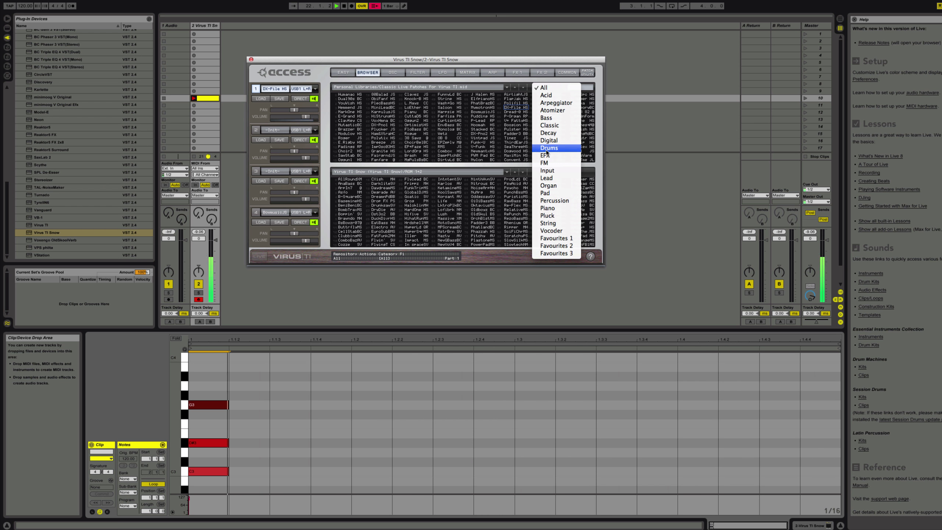
click(544, 88)
click(482, 87)
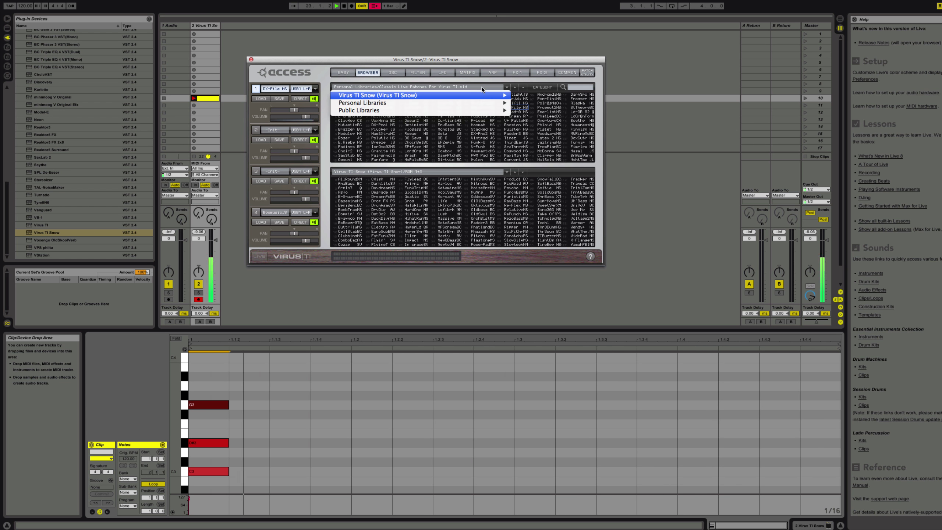
mouse_move(473, 101)
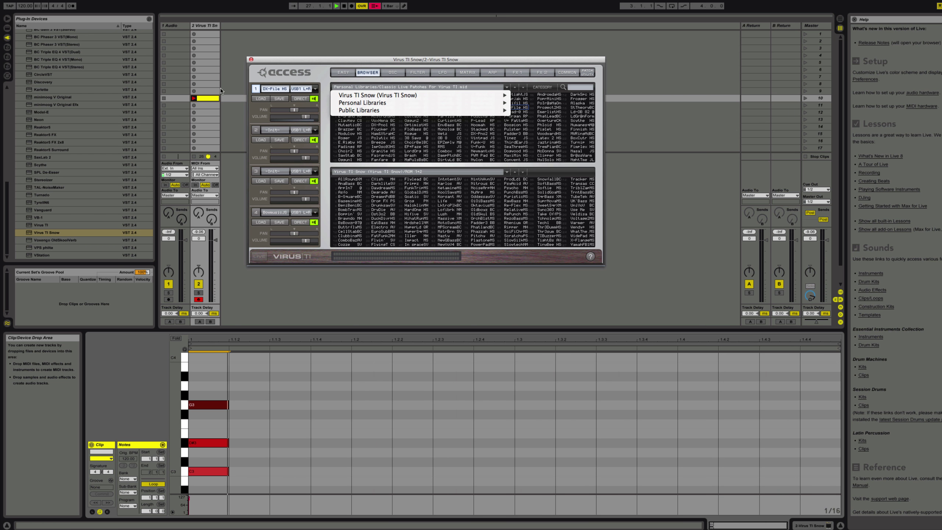
Dismiss the bank list and disarm recording on the Virus TI Snow track.
click(199, 299)
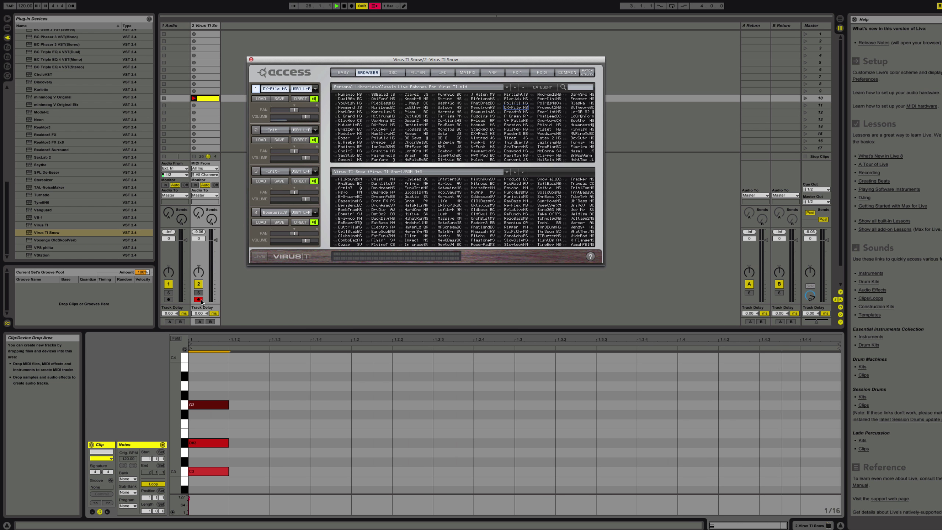
click(199, 299)
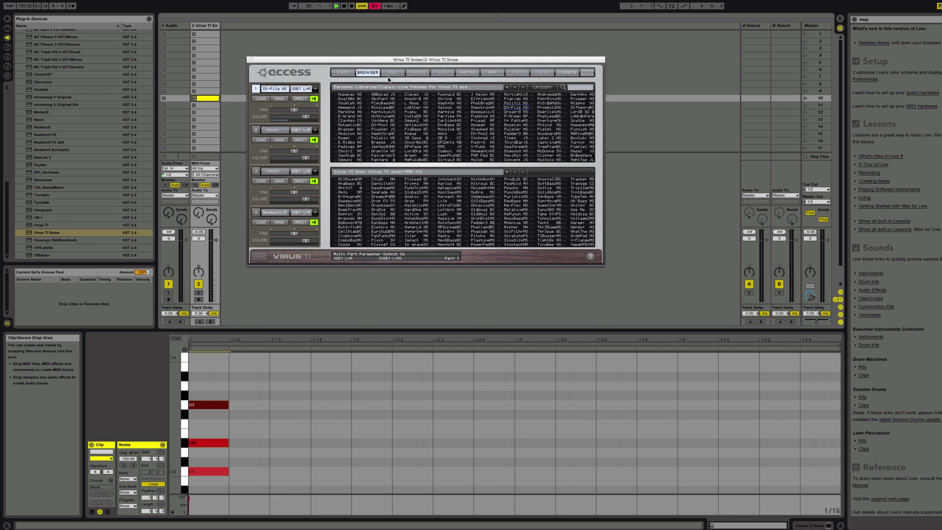
Show the My Patches.mid bank from the personal libraries in the browser and pick the Dub Chord patch.
click(399, 73)
click(369, 73)
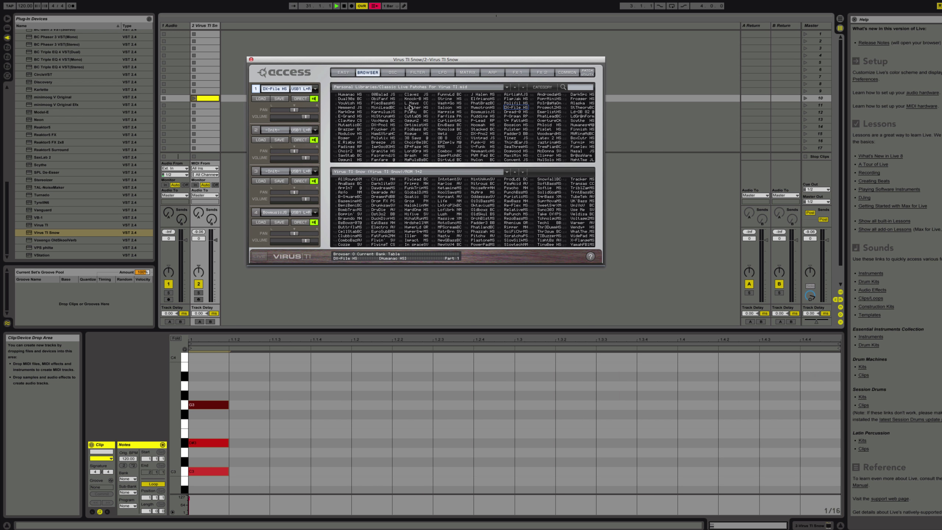
click(423, 87)
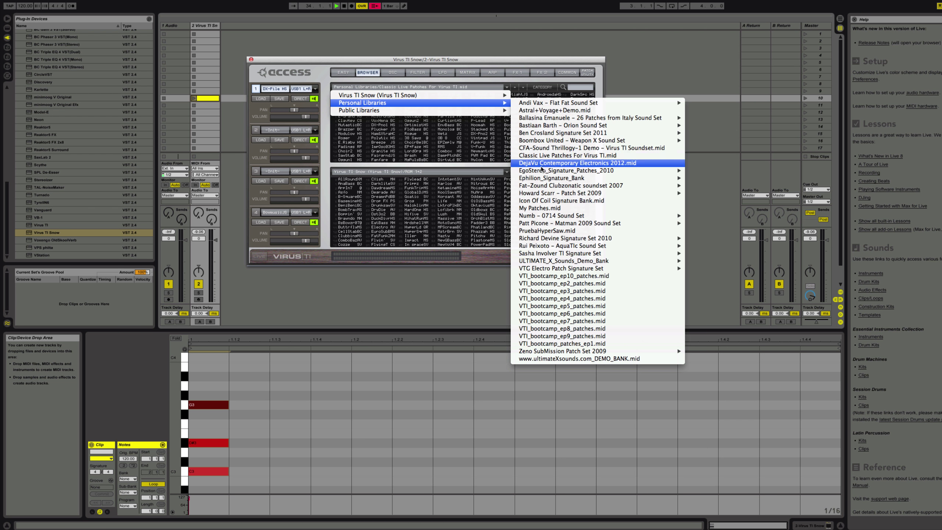
click(541, 208)
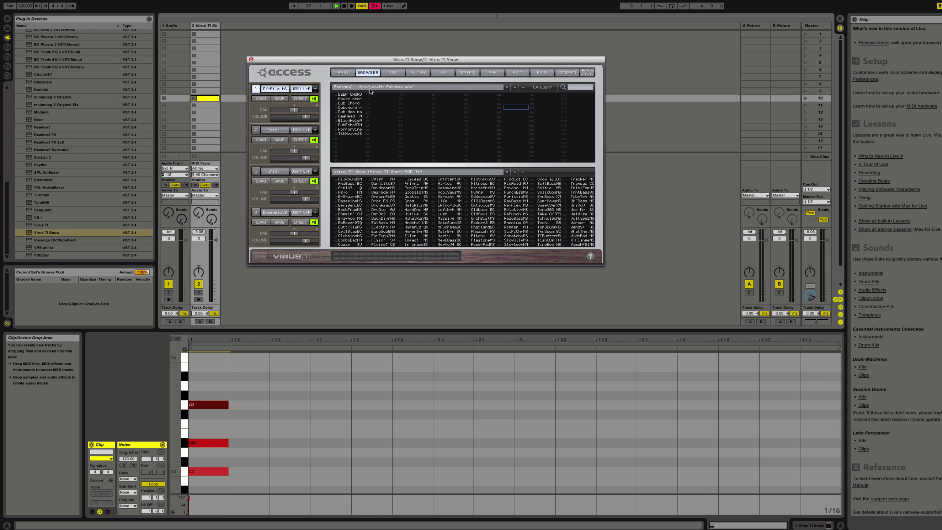
click(354, 111)
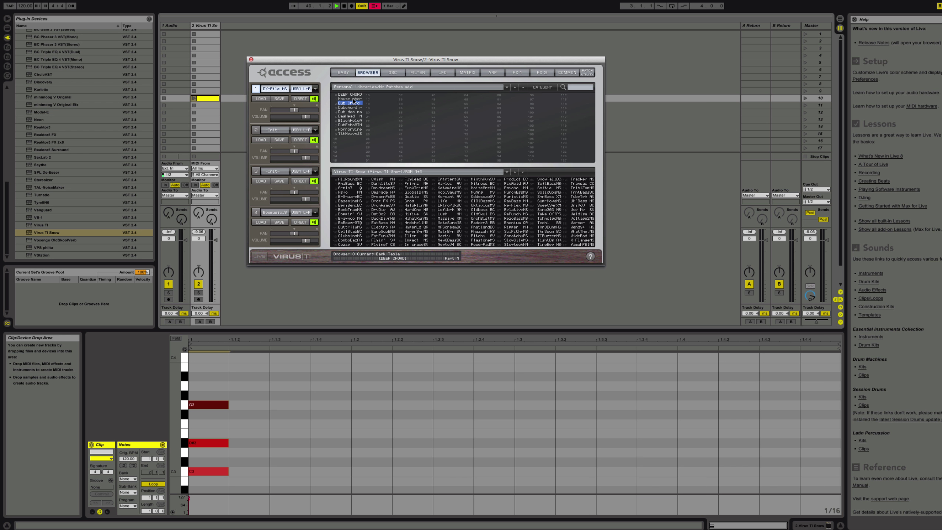
Switch the browser to the Astral+Voyage+Demo.mid personal library and load Phobia into part 1.
click(367, 87)
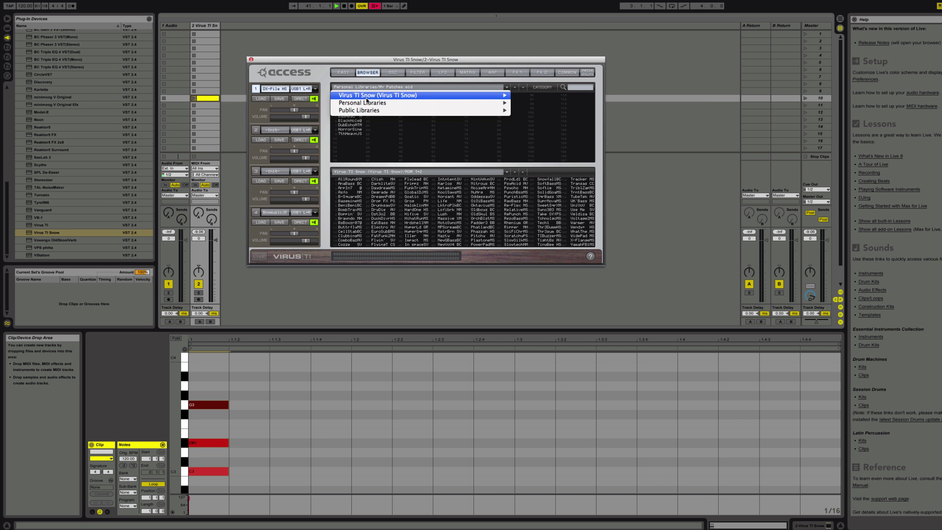
mouse_move(366, 103)
mouse_move(583, 133)
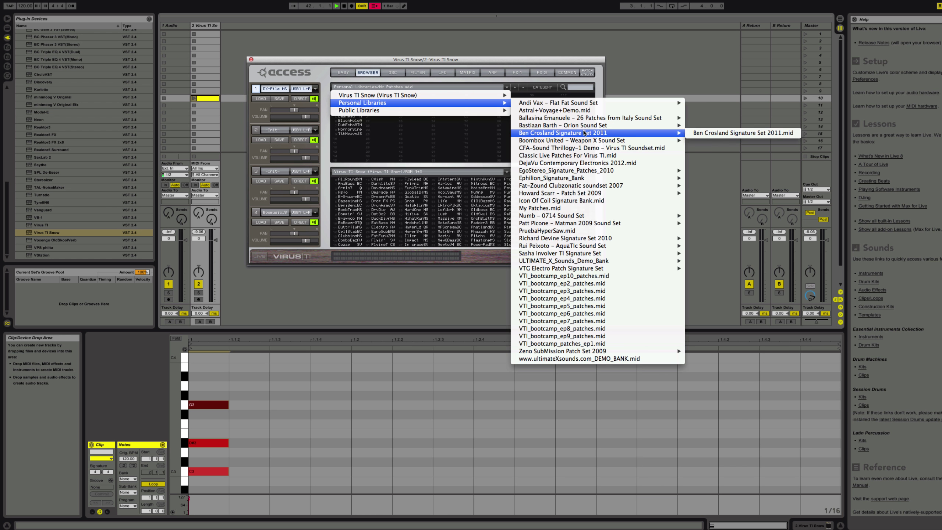
click(576, 111)
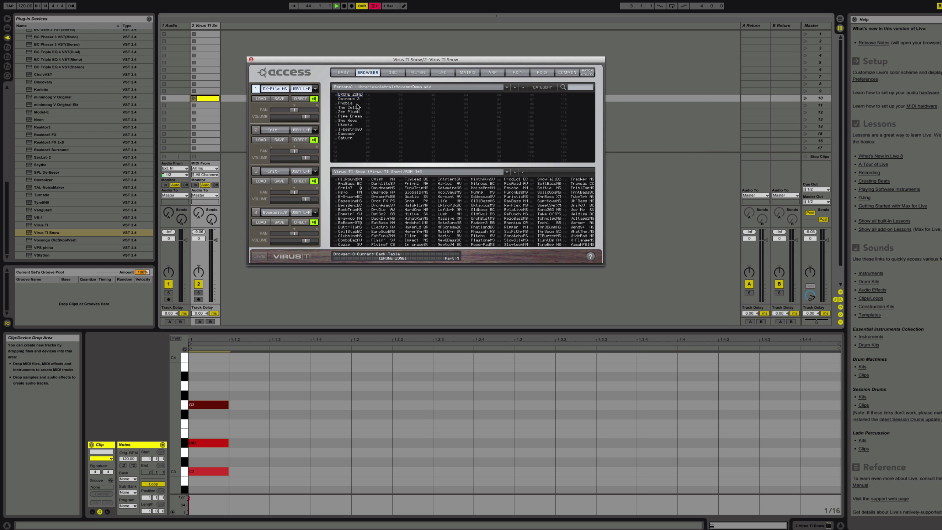
click(353, 103)
Launch the clip in slot 10 and lengthen its three chord notes to fill the whole bar.
click(193, 98)
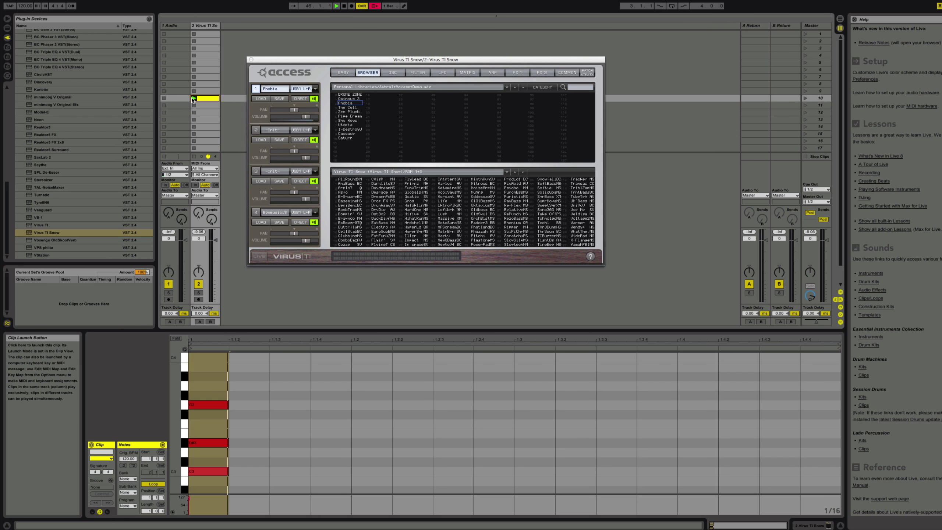
drag(219, 394, 688, 484)
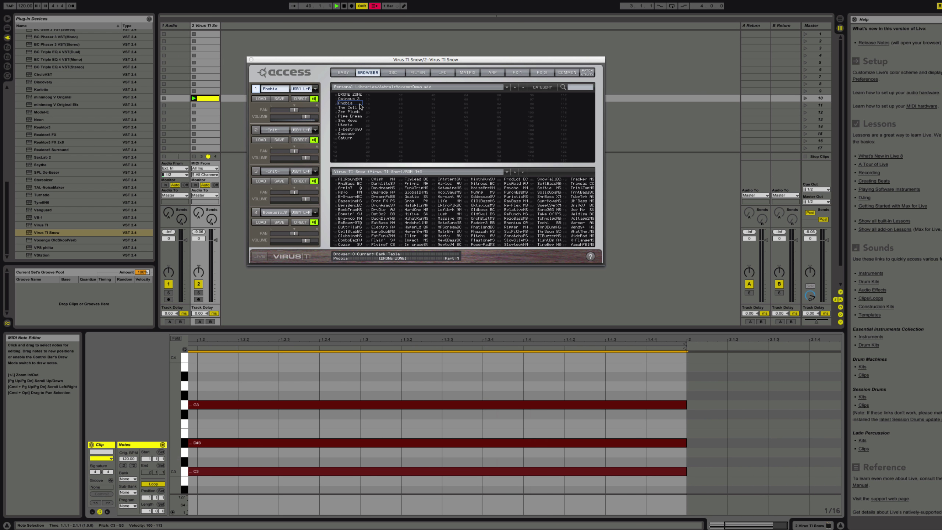
Audition The Cell, Zen Pluck and the following patches on part 1, ending with Utopia loaded.
click(347, 108)
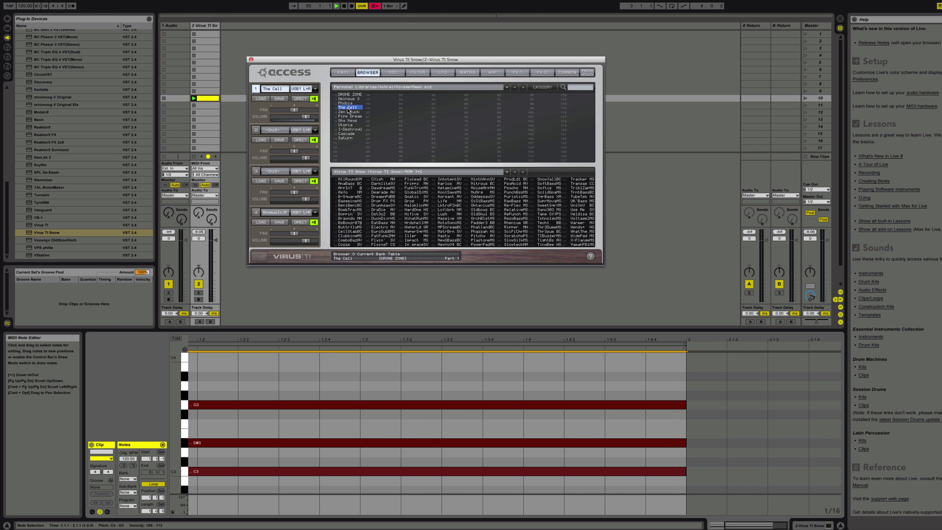
click(350, 112)
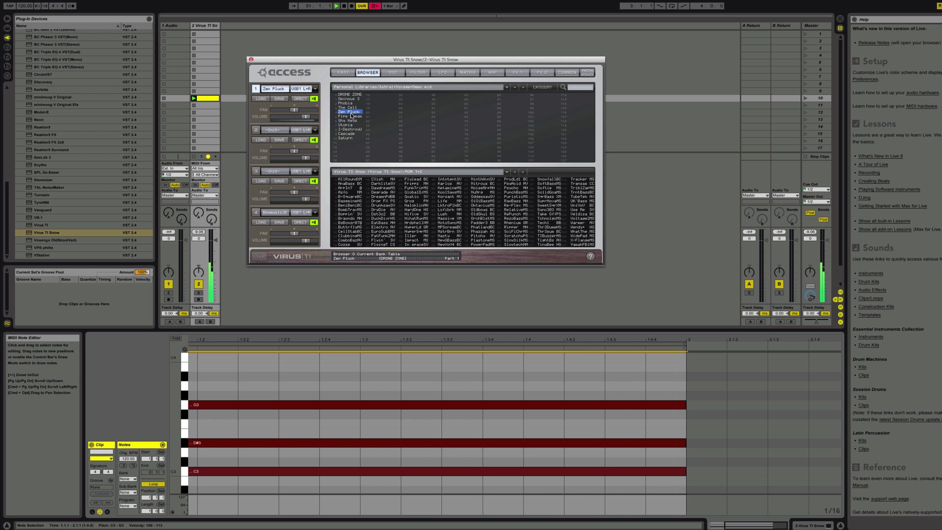
click(350, 116)
click(349, 124)
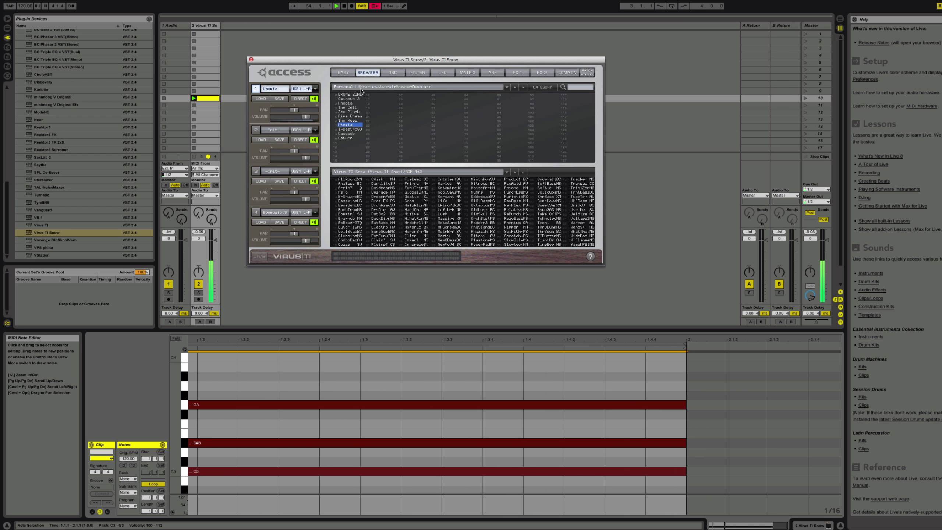
Switch the browser to the bank inside the ULTIMATE_X_Sounds_Demo_Bank personal library.
click(363, 87)
mouse_move(371, 102)
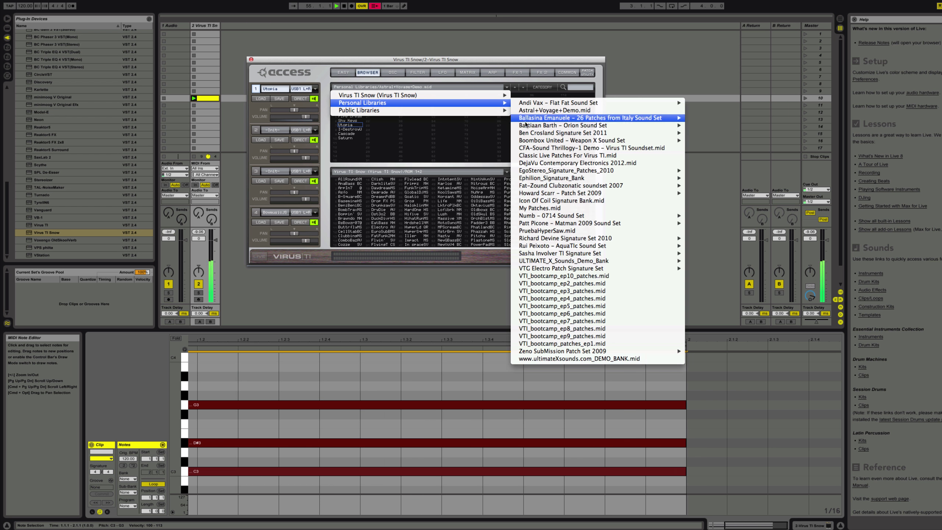
mouse_move(593, 261)
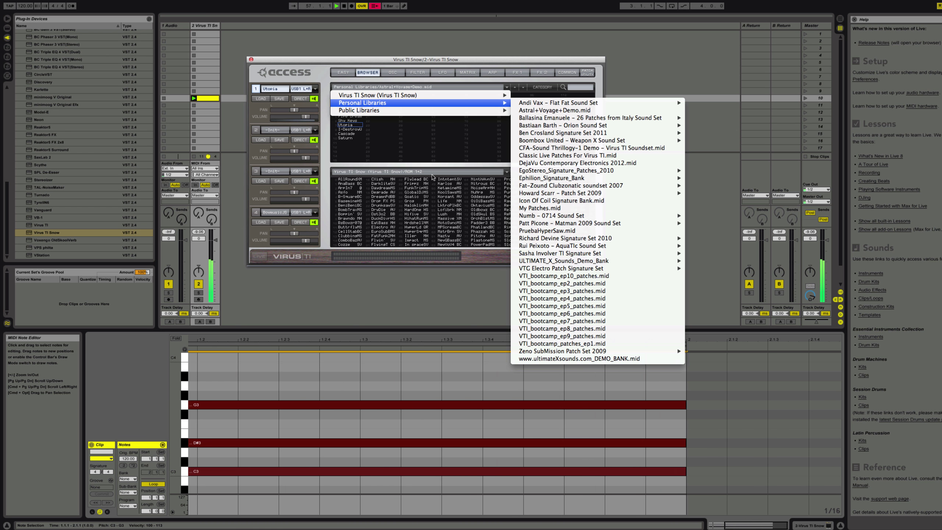
mouse_move(668, 261)
click(708, 261)
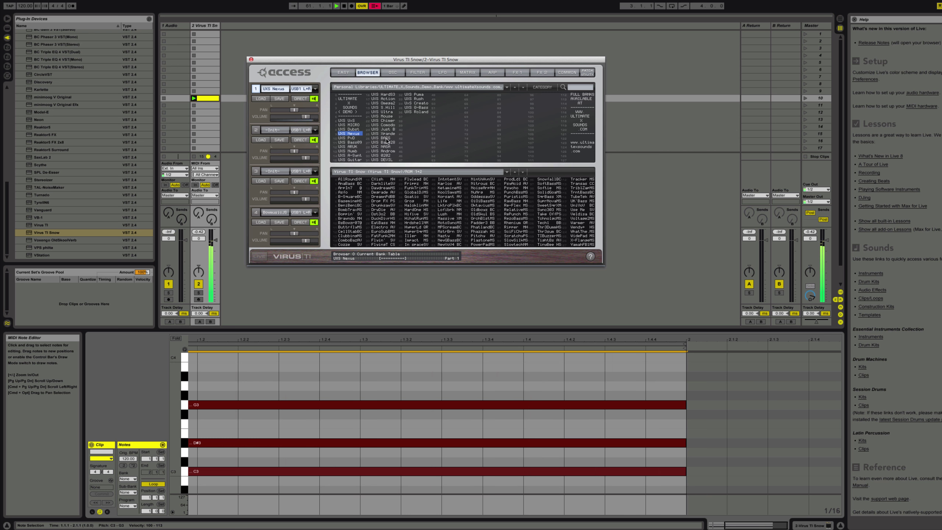
Shorten the clip's three chord notes to a brief stab at the bar's start and audition patches, ending with UXS Rush on part 1.
click(690, 446)
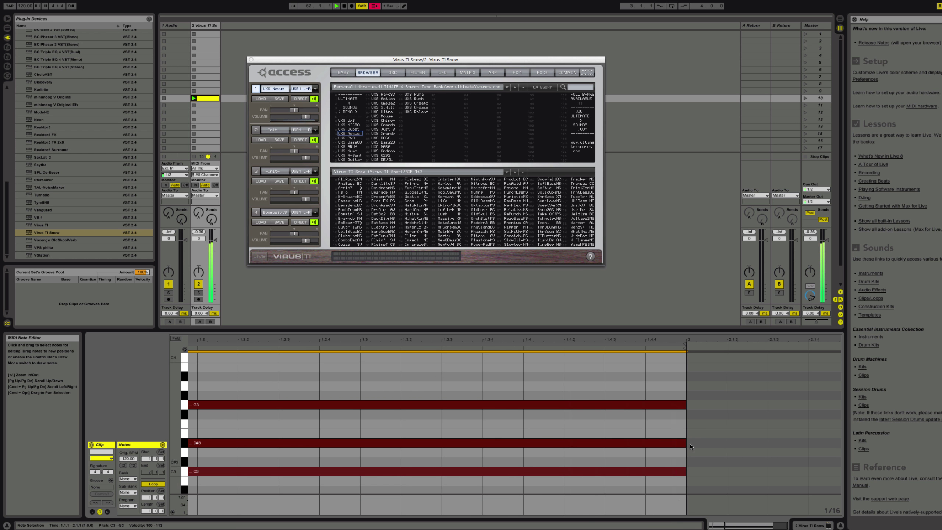
drag(685, 471, 229, 461)
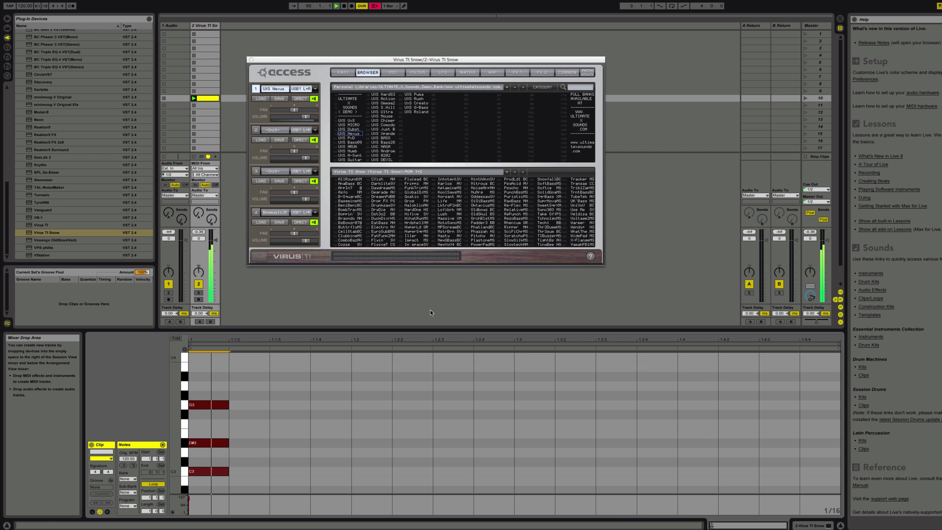
click(387, 133)
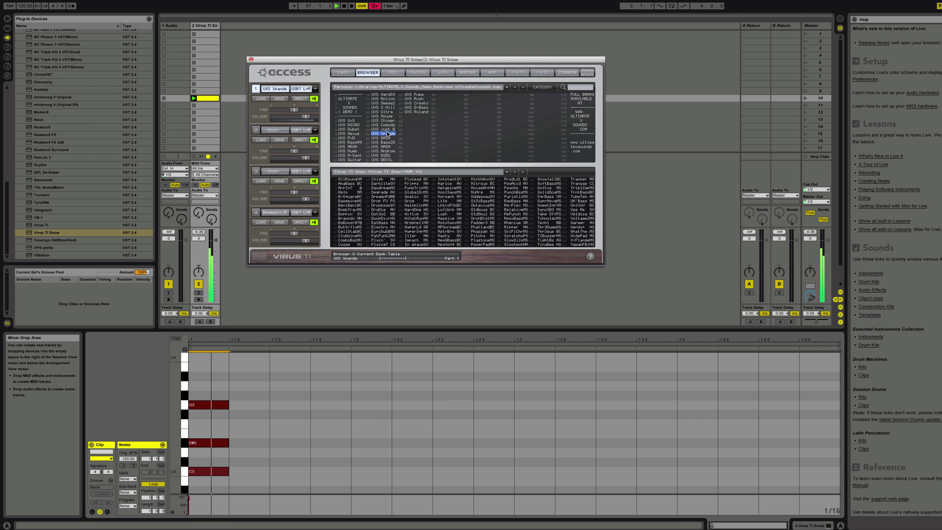
click(416, 98)
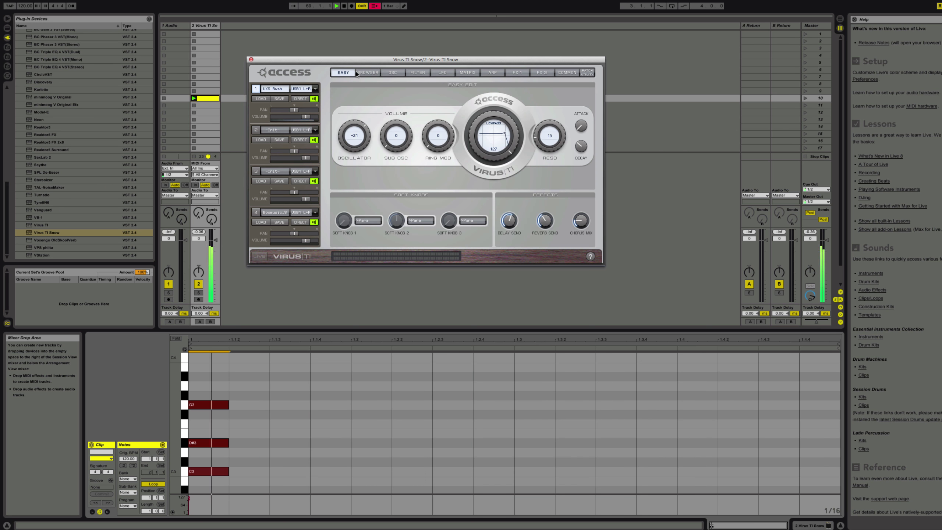
On the easy edit page, vary the decay and filter cutoff of UXS Rush, ending with the cutoff at 77.
click(383, 74)
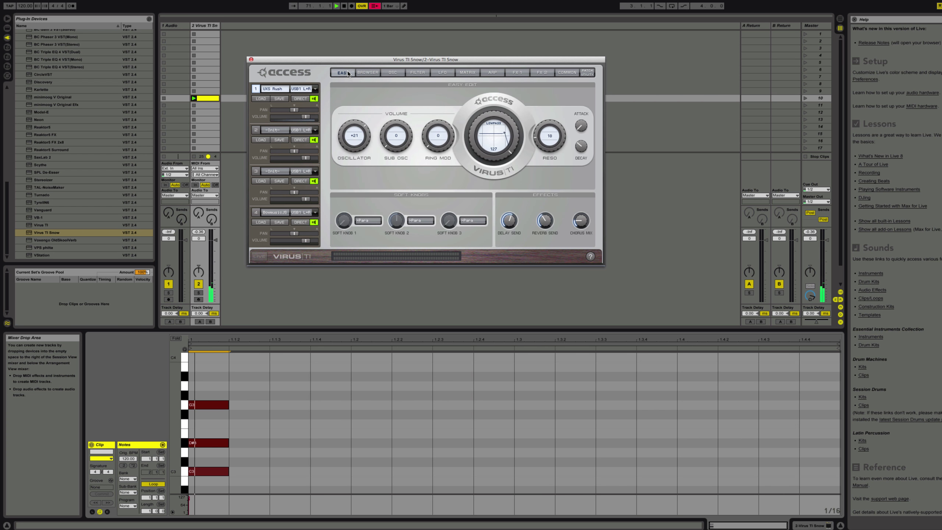
drag(473, 145, 484, 193)
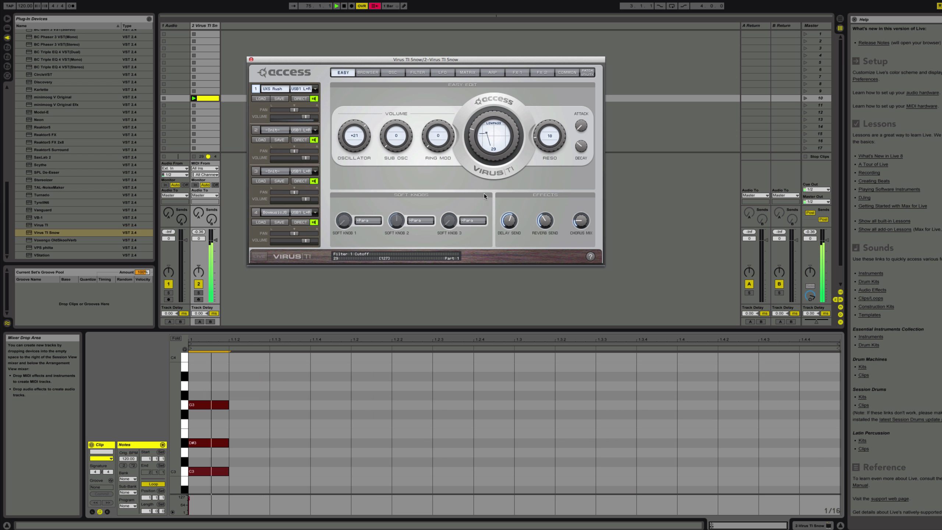
click(581, 145)
drag(581, 146, 579, 65)
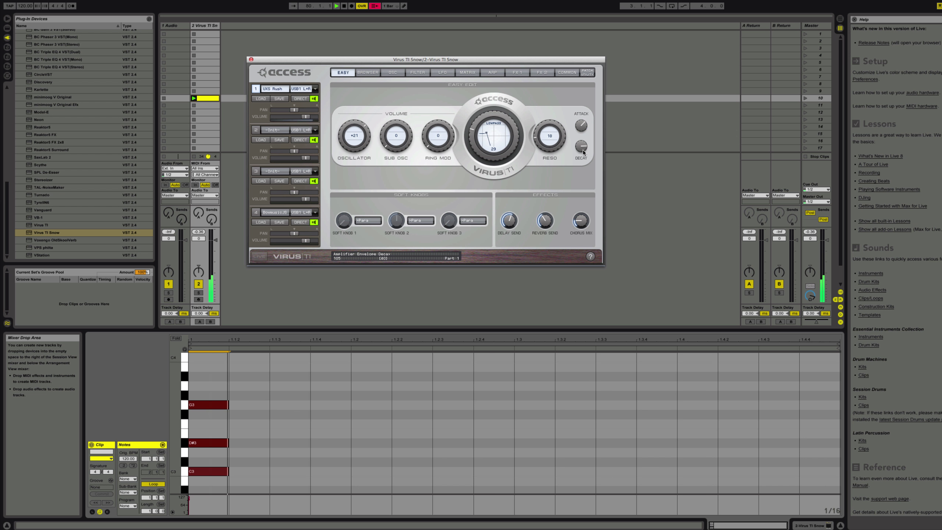
drag(583, 152, 580, 189)
drag(471, 120, 474, 103)
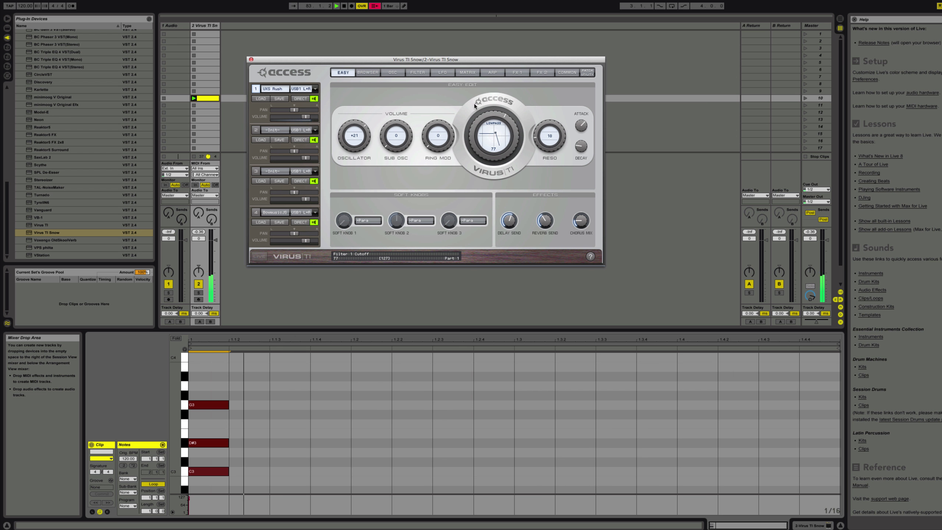
Show the oscillator page with the -Init- patch on part 1, play the clip in slot 10 and raise the oscillator volume slightly.
click(367, 73)
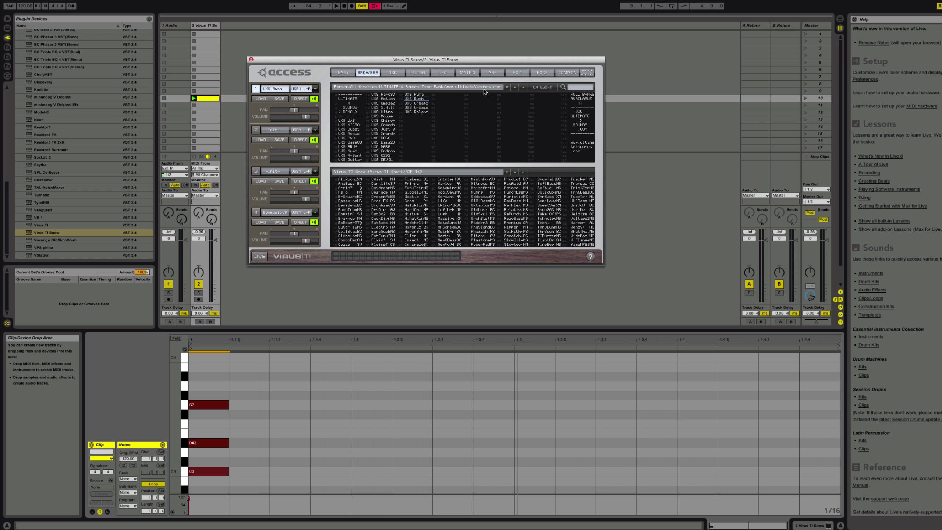
click(400, 73)
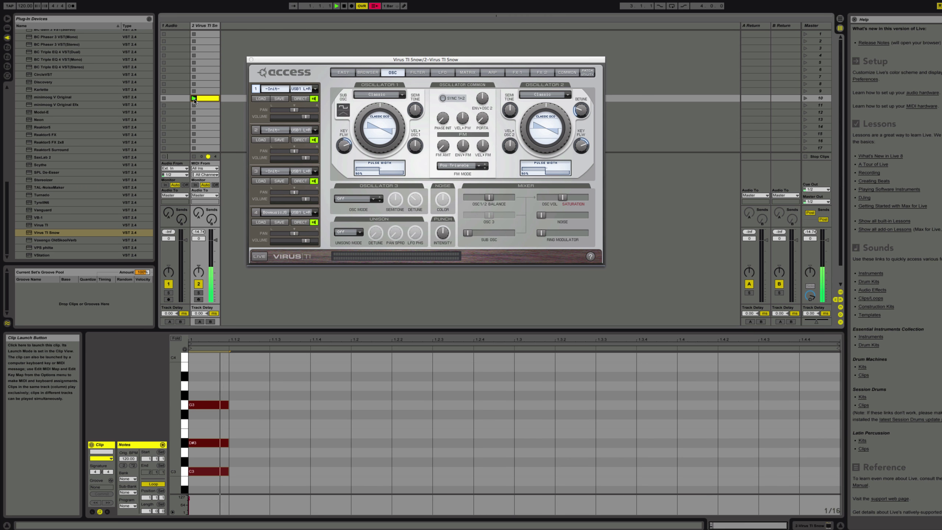
mouse_move(563, 196)
mouse_down()
mouse_move(579, 204)
mouse_move(523, 196)
mouse_move(564, 196)
mouse_up()
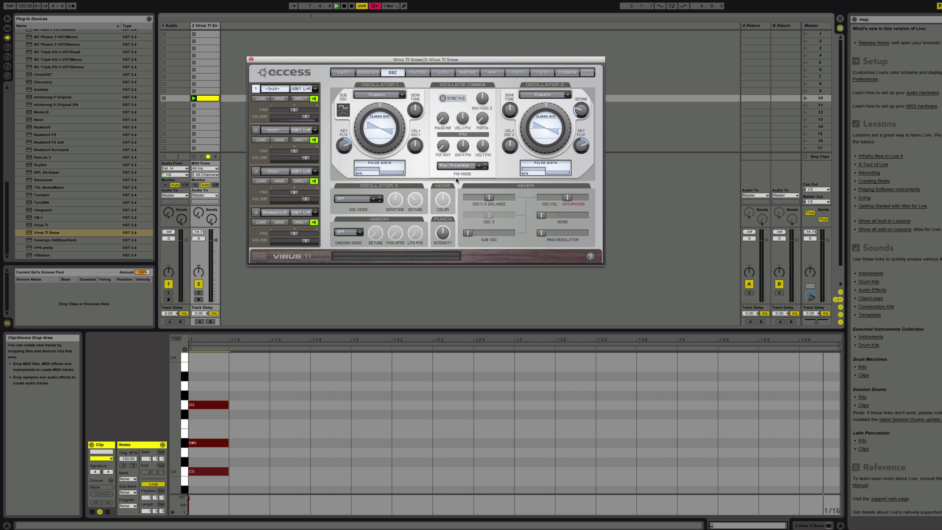
Set the FM mode to Wave and raise the FM amount to about 60%, restarting playback along the way.
click(478, 167)
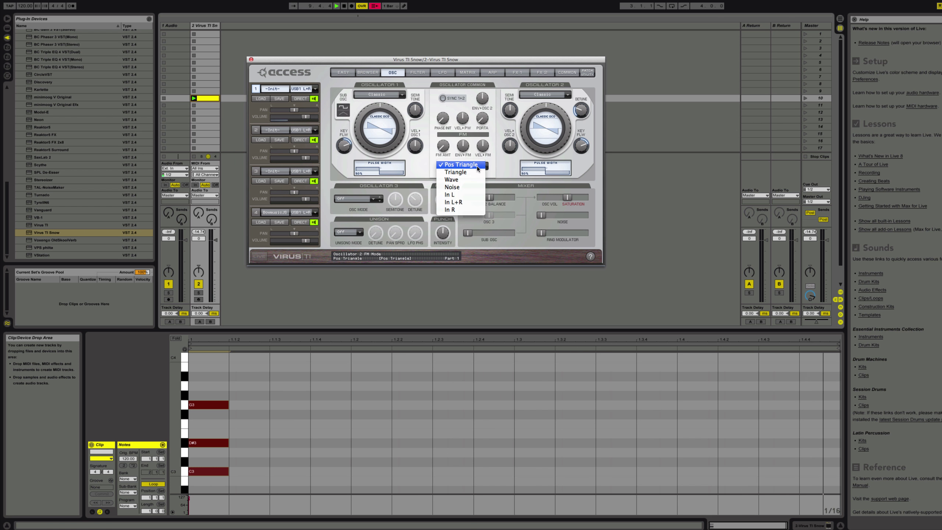
click(459, 179)
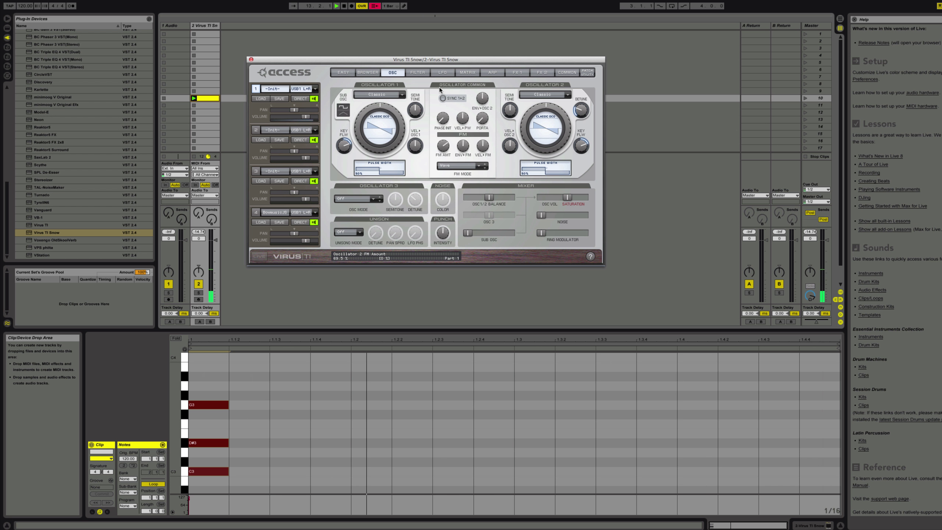
drag(441, 141, 442, 108)
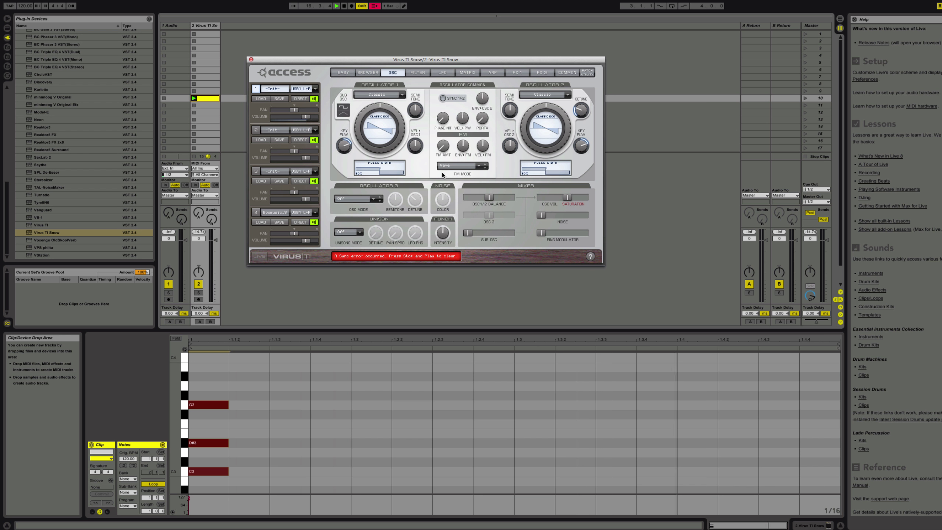
key(space)
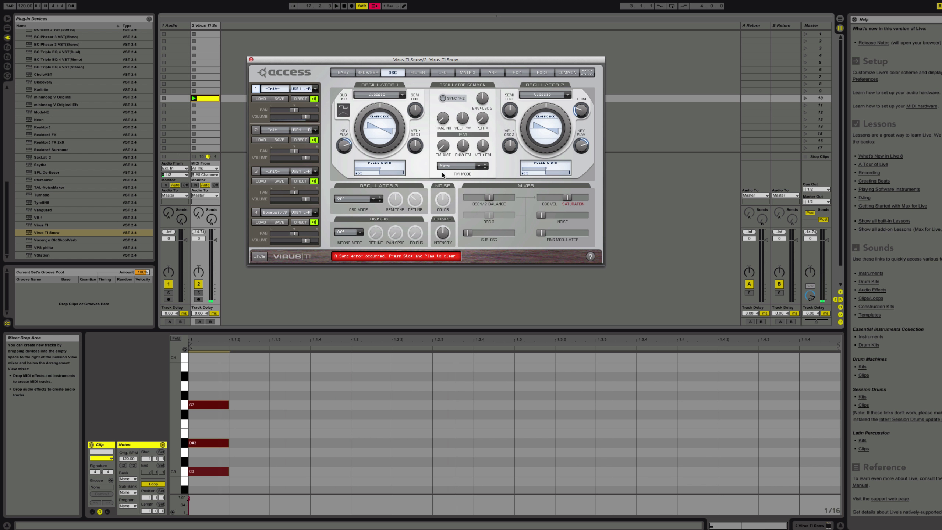
key(space)
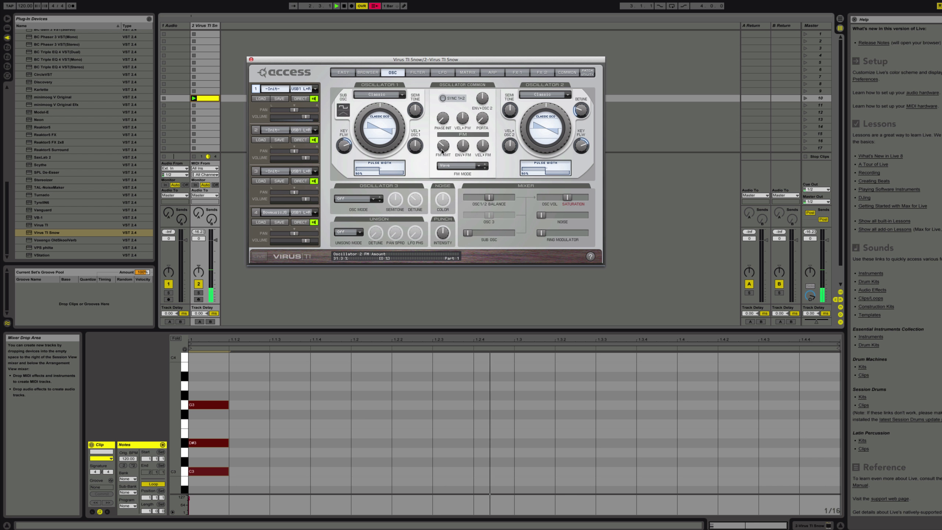
drag(443, 152, 444, 130)
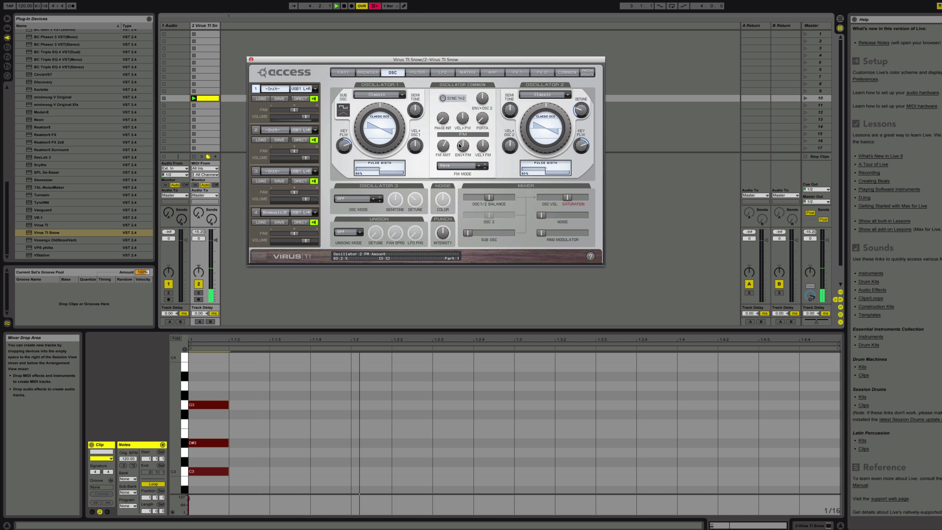
Lower the envelope-to-FM amount and raise the sub oscillator volume to about the middle of its range.
drag(462, 145, 458, 160)
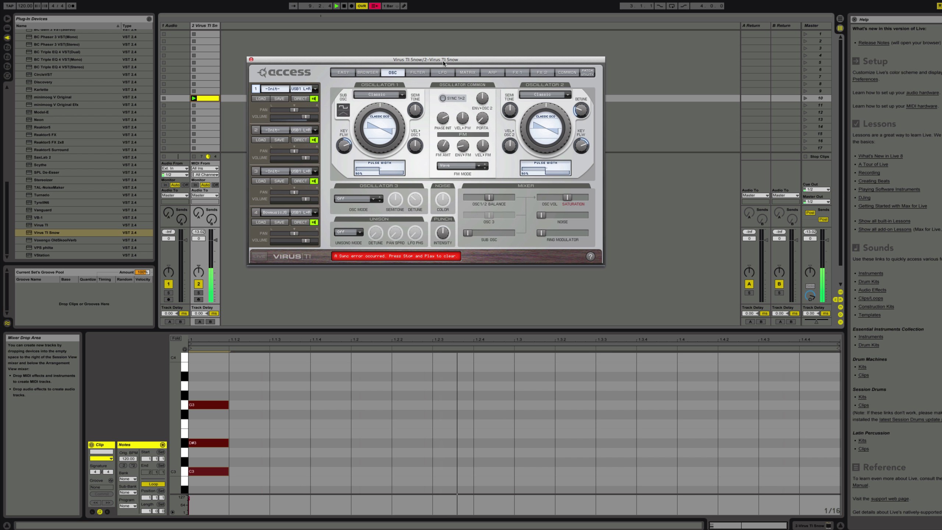
key(space)
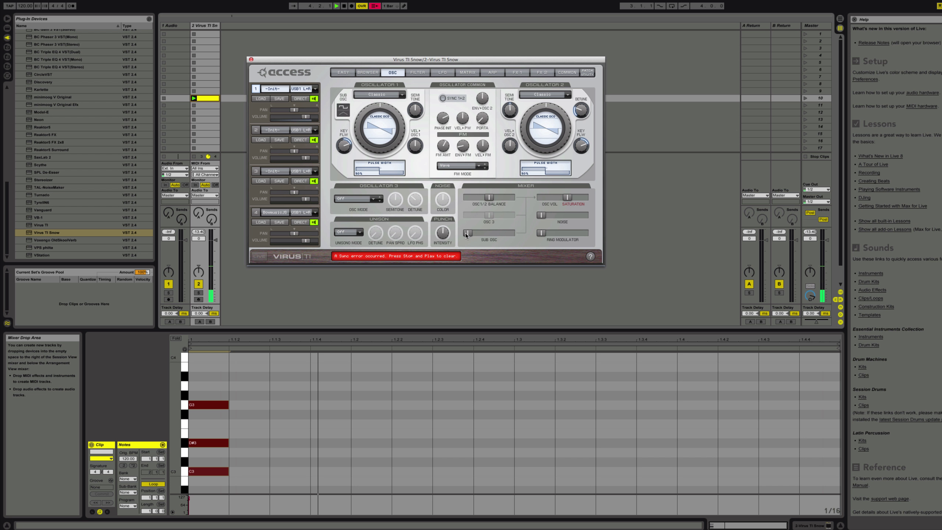
drag(465, 233, 490, 233)
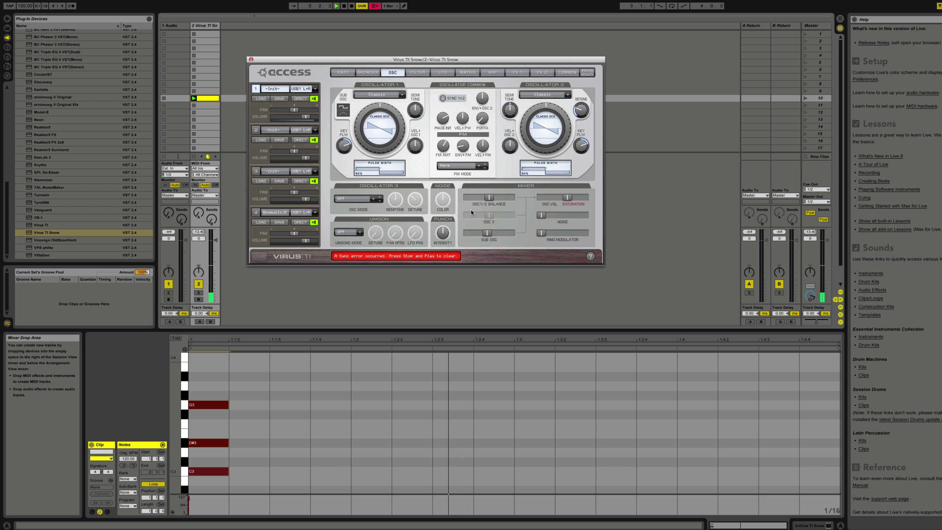
click(335, 52)
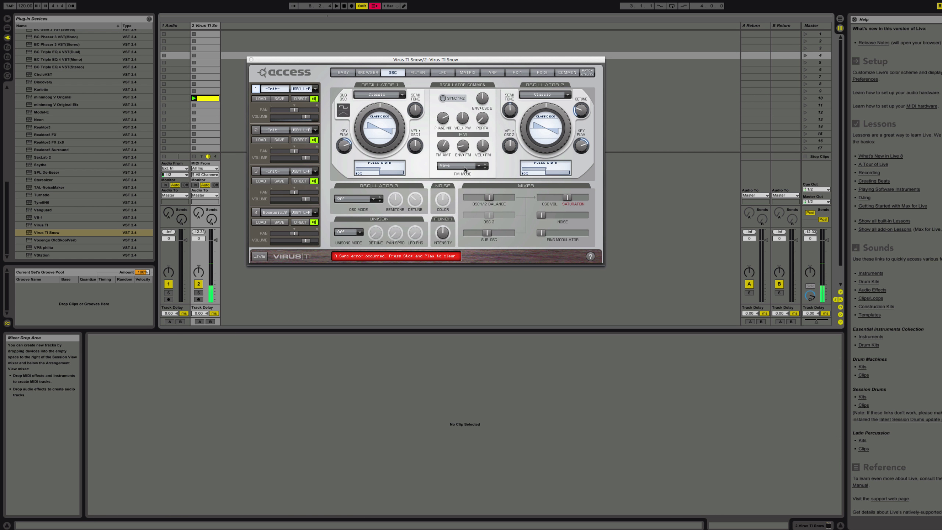
Review the available FM mode options on the oscillator page.
click(452, 167)
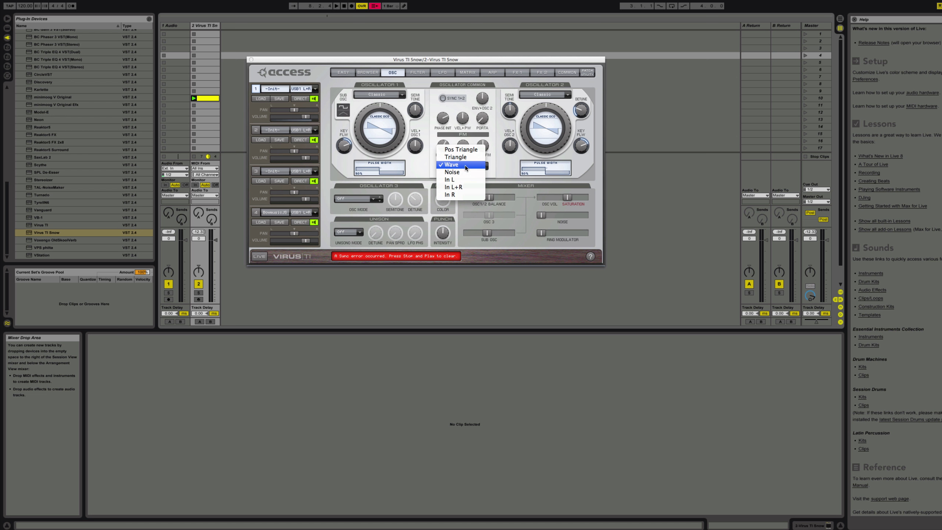
click(465, 165)
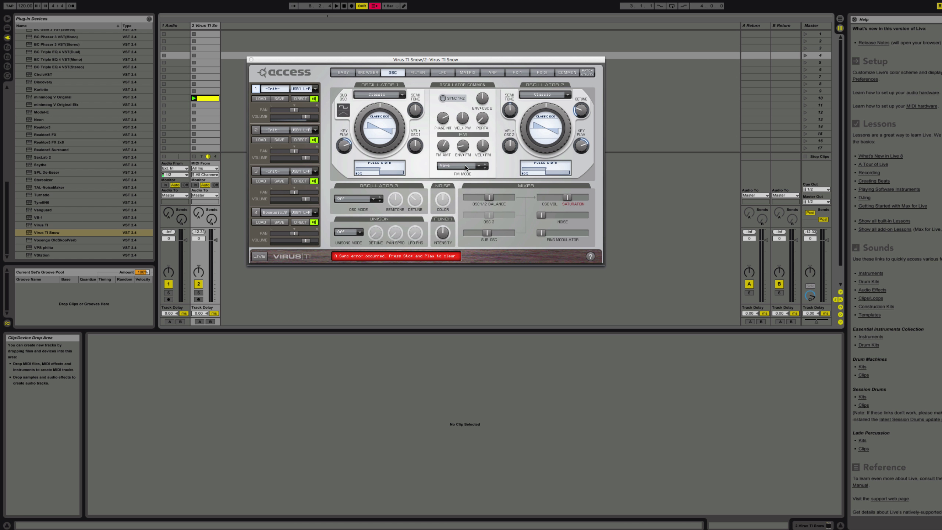
click(465, 165)
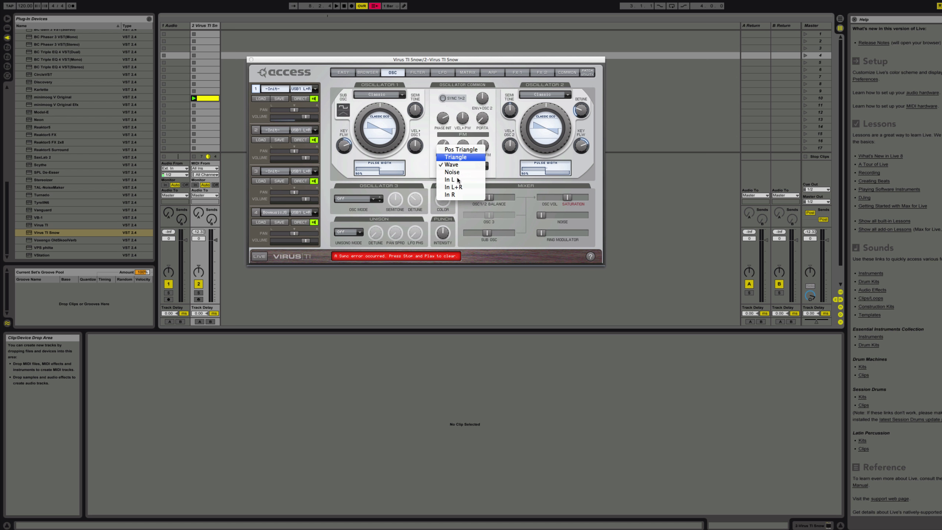
key(Return)
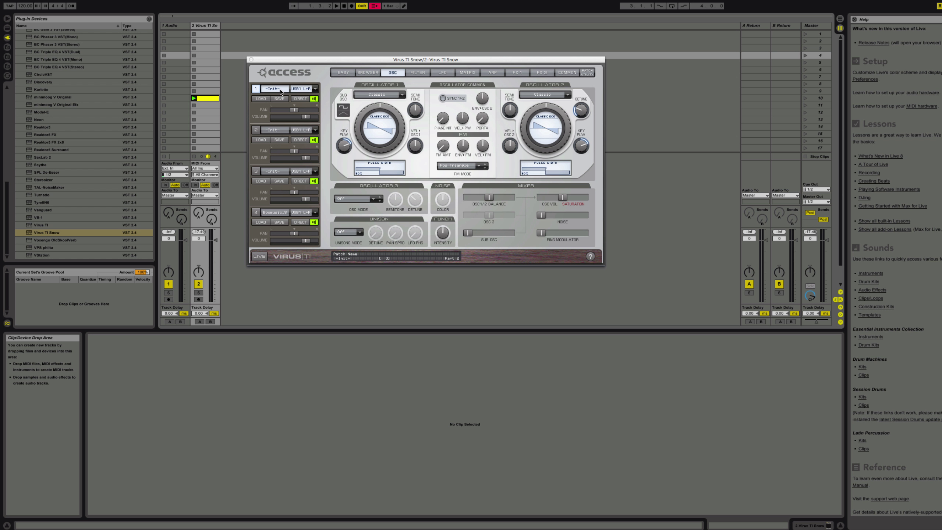
Set part 1's unison mode to 8 and raise the unison panorama spread while the clip plays.
click(350, 232)
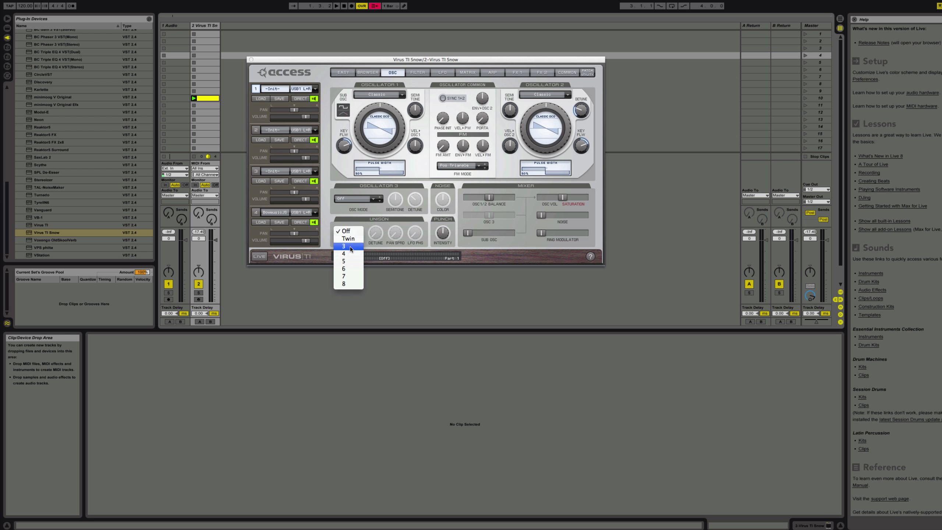
click(346, 283)
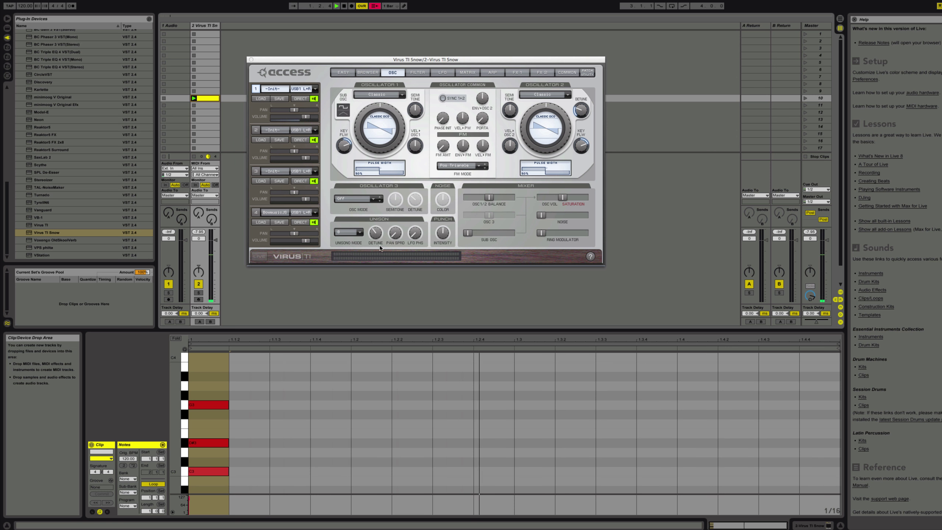
drag(380, 248, 375, 245)
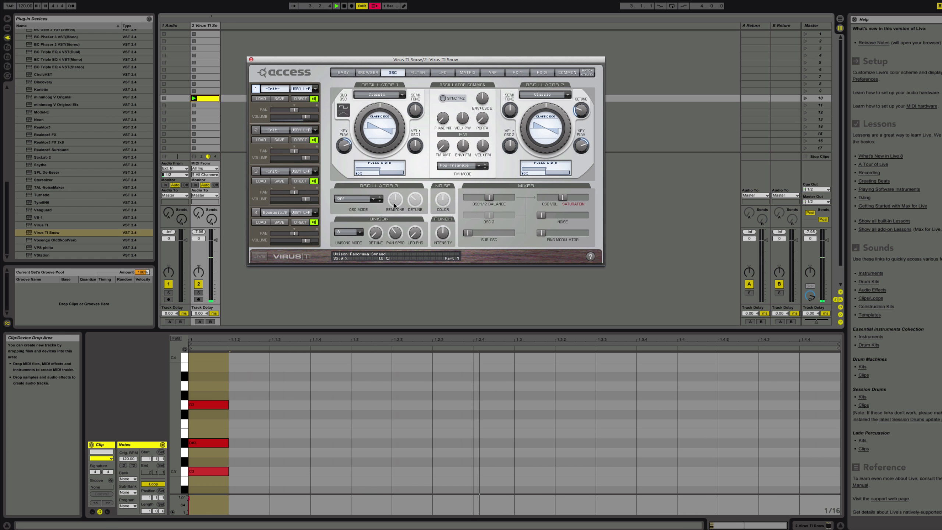
drag(394, 205, 394, 191)
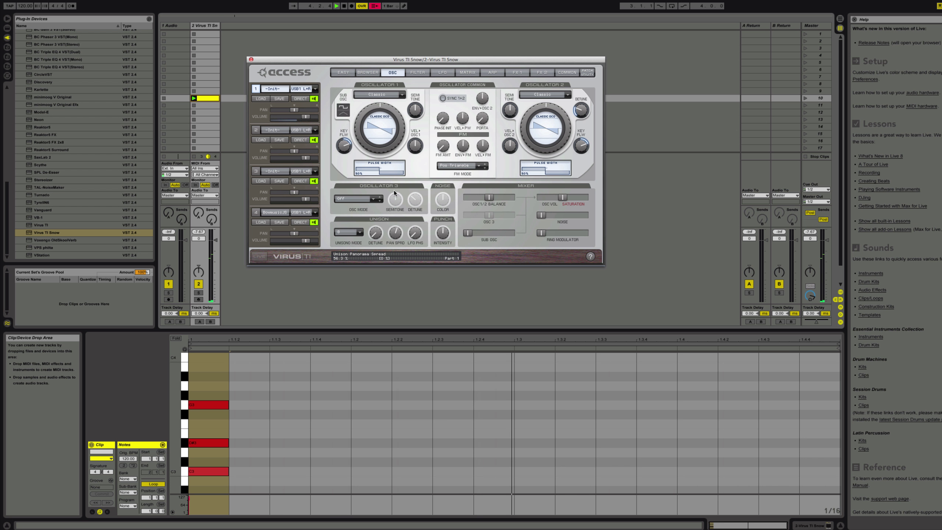
Try a higher sub oscillator volume, bring it back to minimum, and switch the unison mode off.
drag(467, 234, 495, 234)
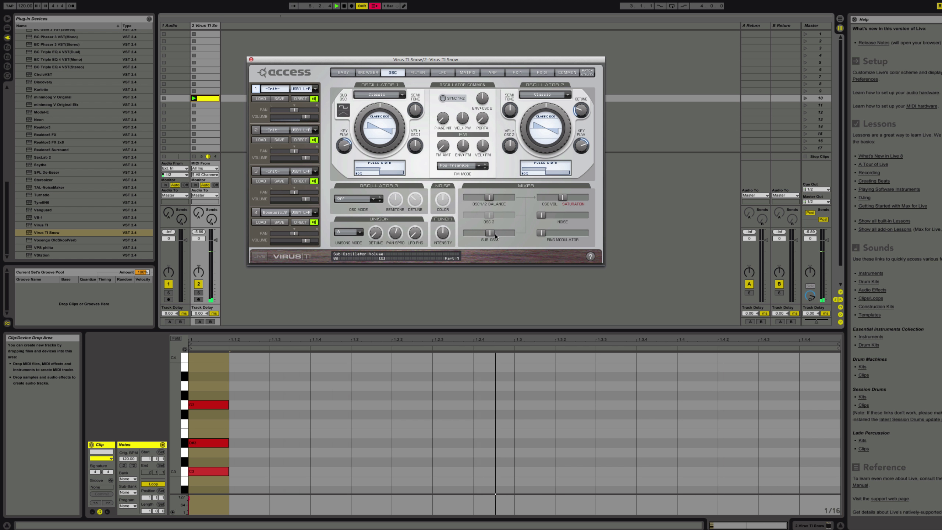
drag(495, 233, 465, 233)
click(361, 232)
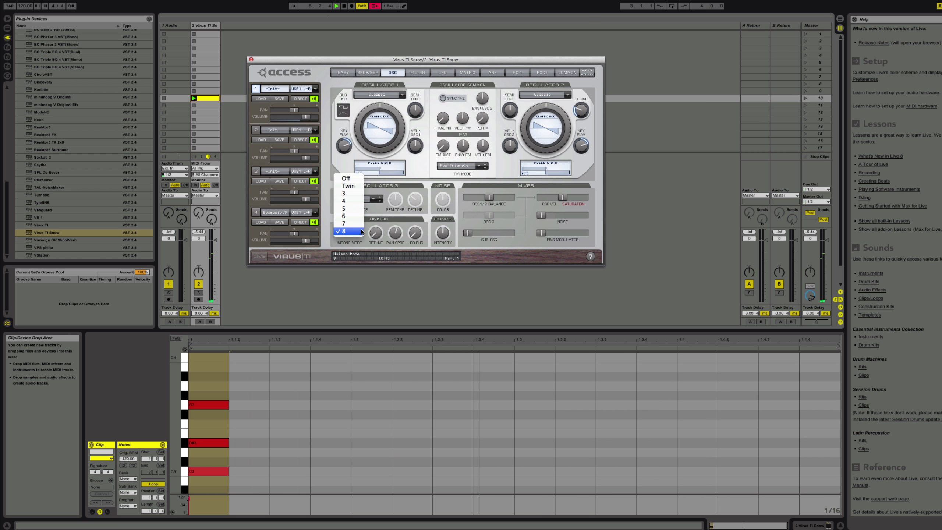
click(345, 179)
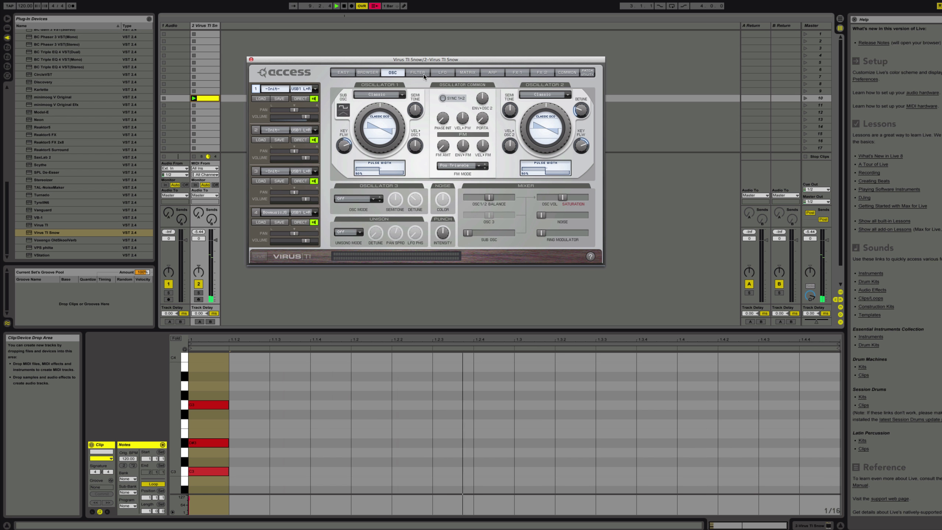
Open the filter page and view the auxiliary envelopes, including Envelope 3, before returning to the filter envelope.
click(424, 75)
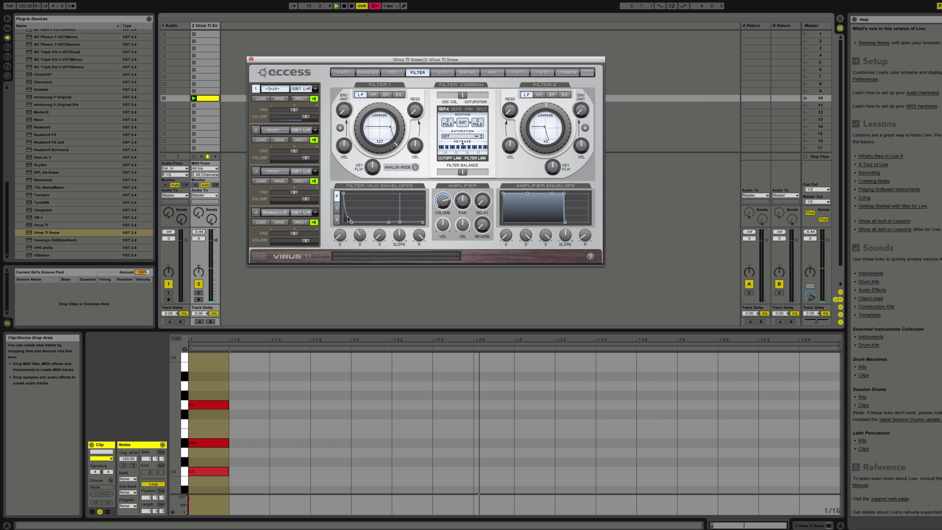
click(336, 209)
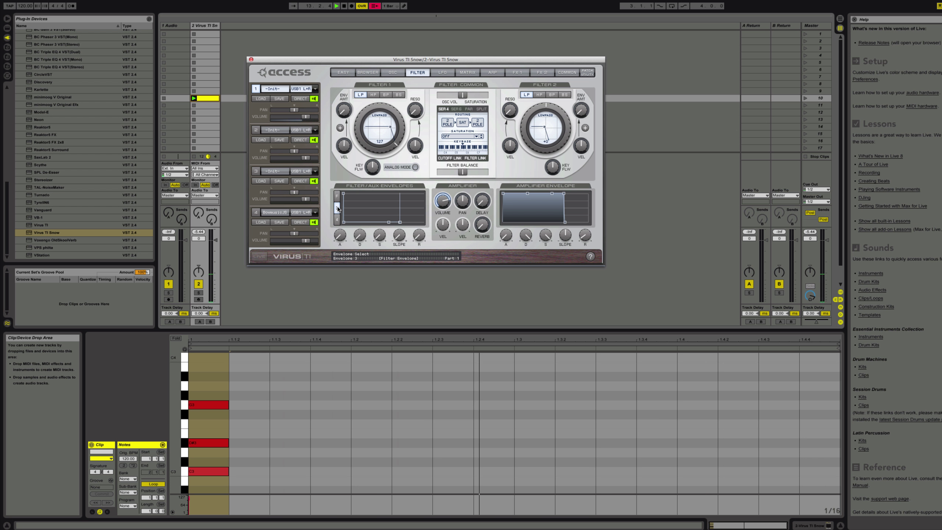
click(338, 215)
click(336, 196)
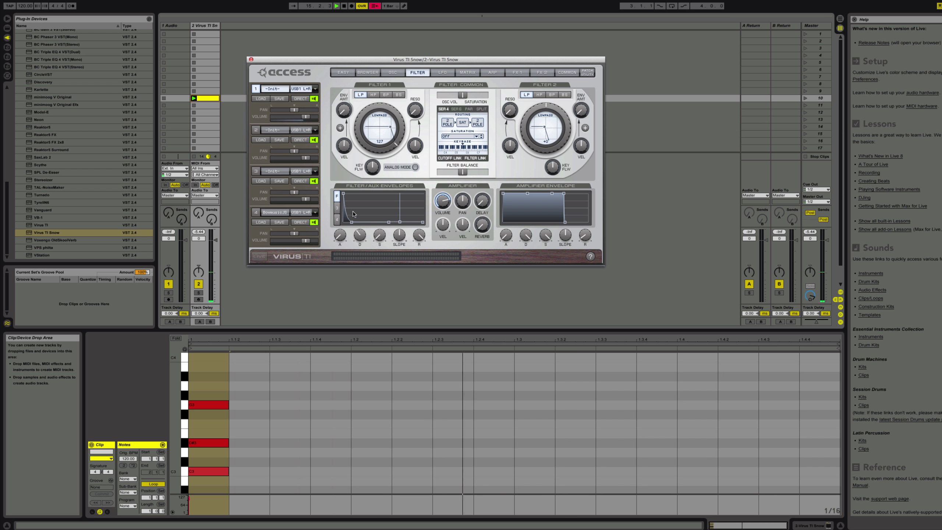
Raise the filter envelope's sustain and lower the Filter 1 cutoff to 40 while the chord plays.
mouse_move(352, 223)
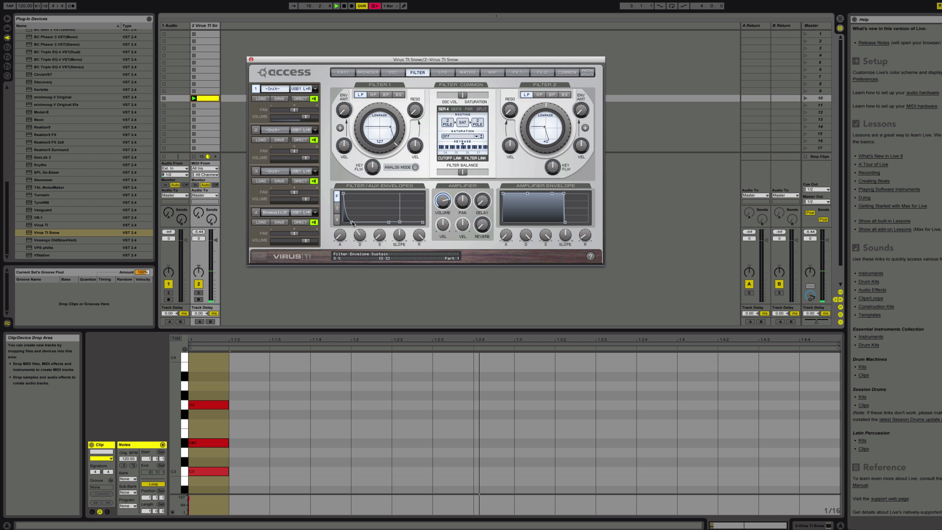
drag(352, 223, 355, 202)
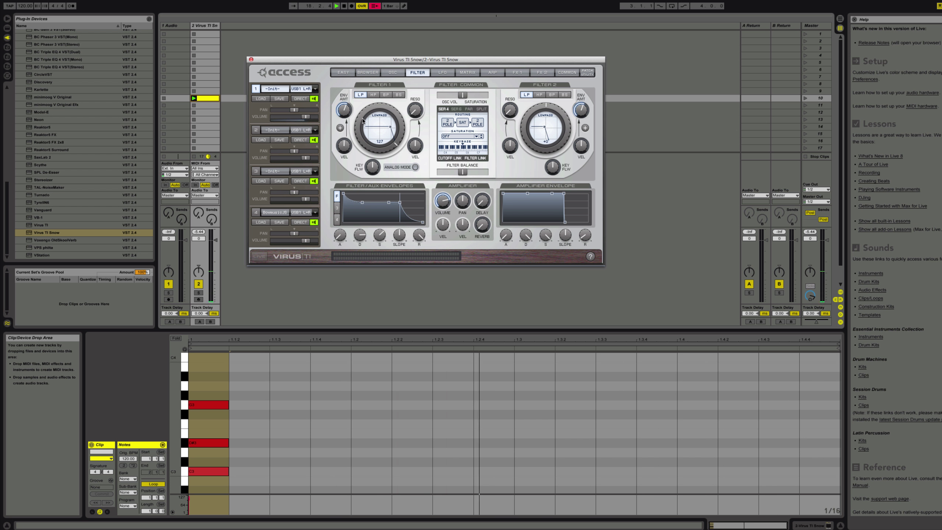
drag(363, 120, 358, 163)
Lengthen the amplifier envelope's attack slightly and give it a moderately longer release.
drag(500, 212, 505, 205)
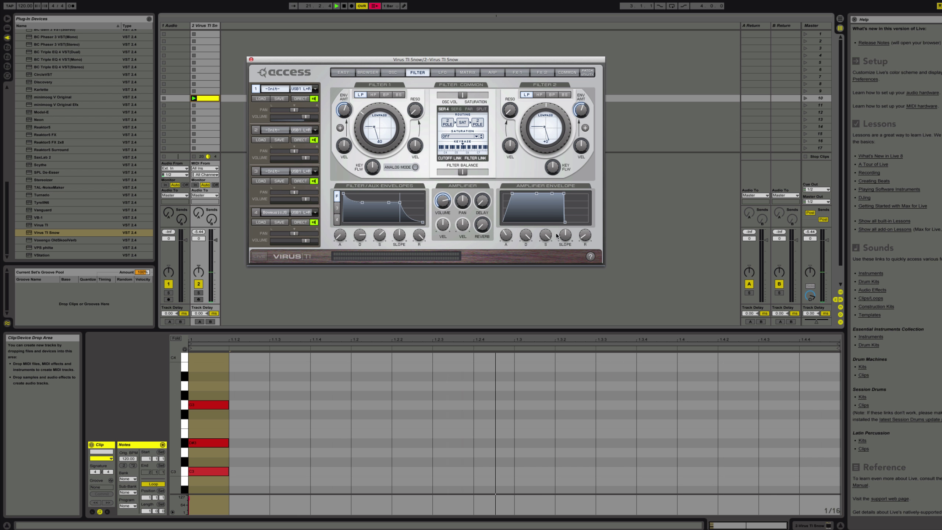
drag(585, 235, 584, 183)
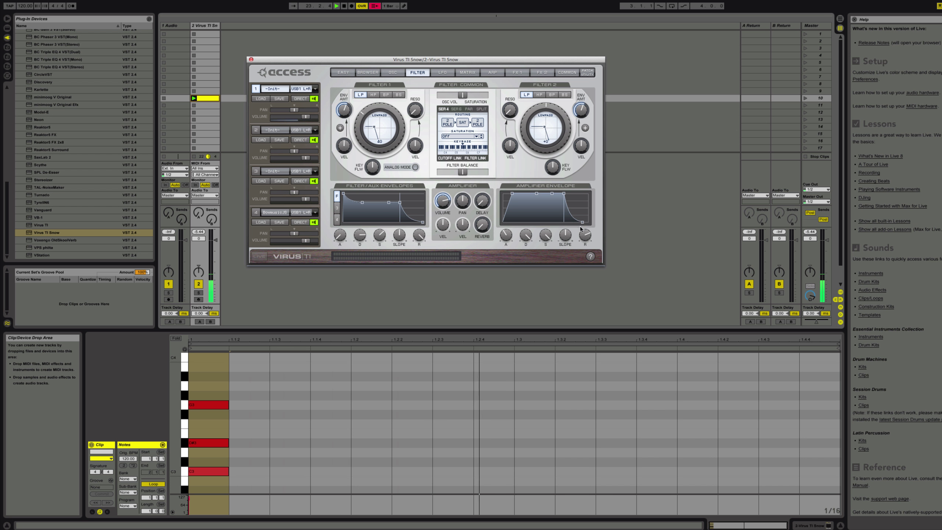
drag(580, 229, 580, 256)
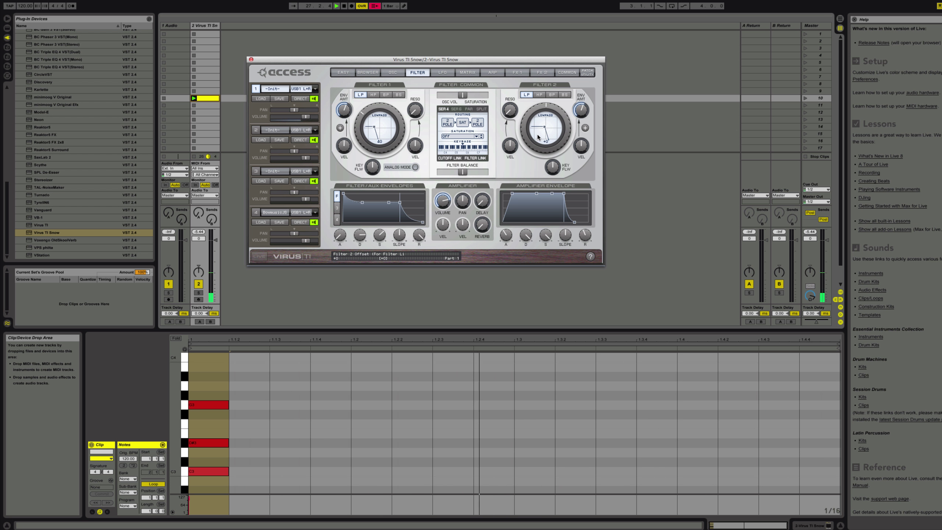
Set the filter saturation type to Digital, then compare the parallel and split filter routings and settle on Serial 6.
click(472, 137)
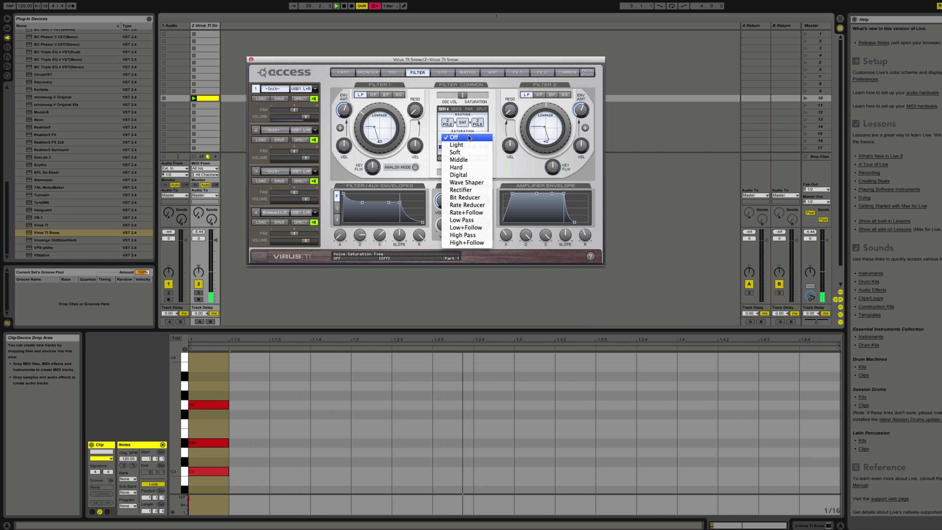
click(469, 176)
click(454, 109)
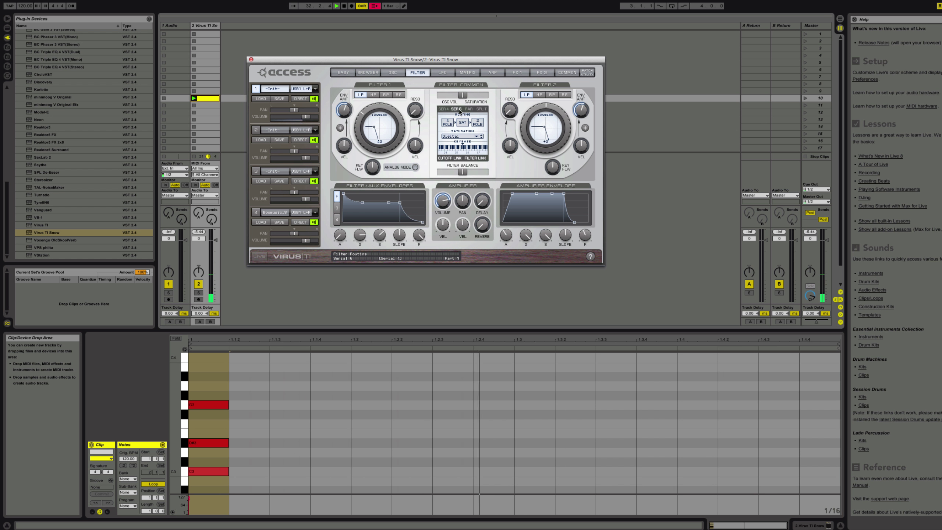
click(468, 109)
click(480, 109)
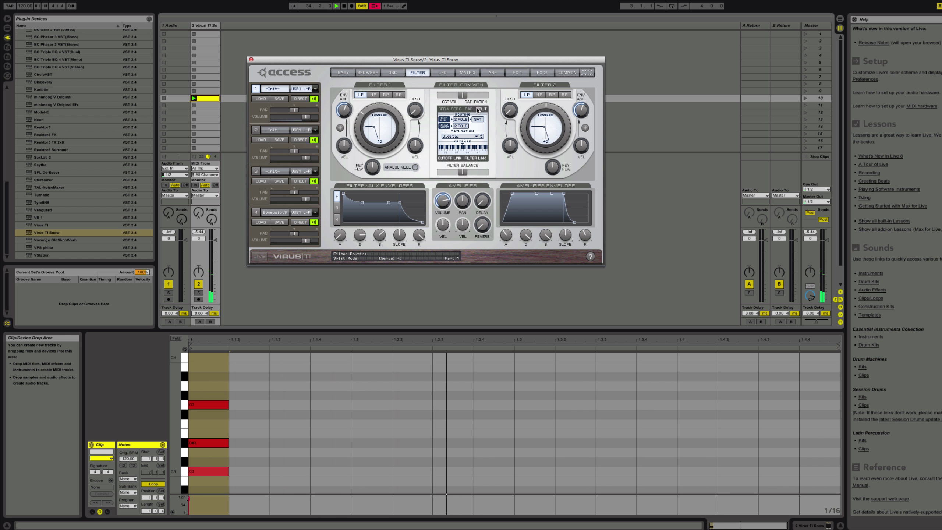
click(456, 110)
Raise the Filter 2 resonance and refine the tone with a lower filter envelope sustain and a higher Filter 1 cutoff.
drag(509, 110, 509, 90)
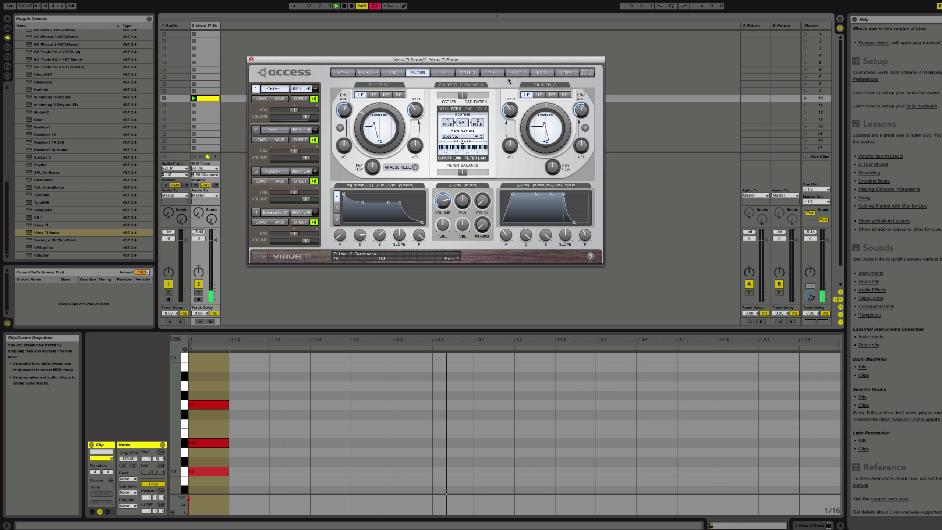
drag(360, 133, 361, 143)
drag(380, 234, 416, 290)
drag(358, 126, 362, 99)
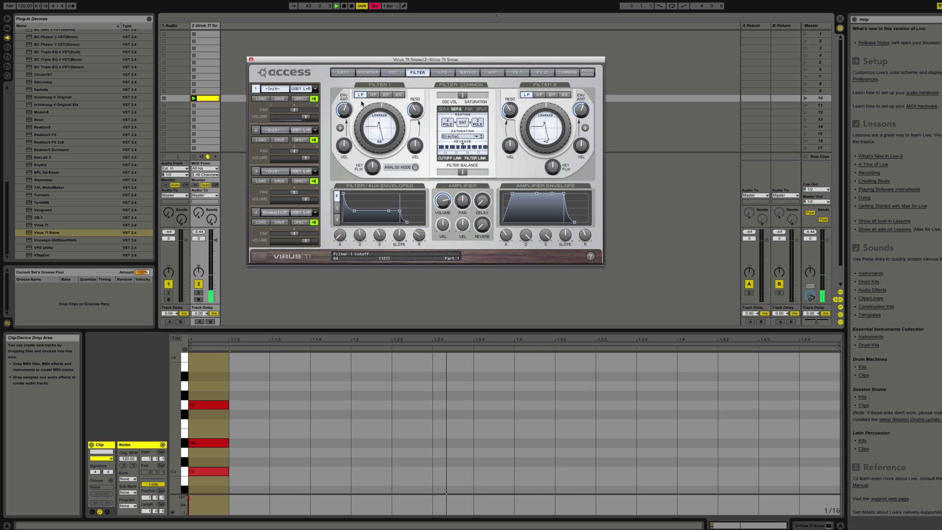
drag(583, 229, 582, 222)
Open part 1's LFO page and examine the three LFOs and the assignable modulation destinations of LFO 1.
click(437, 74)
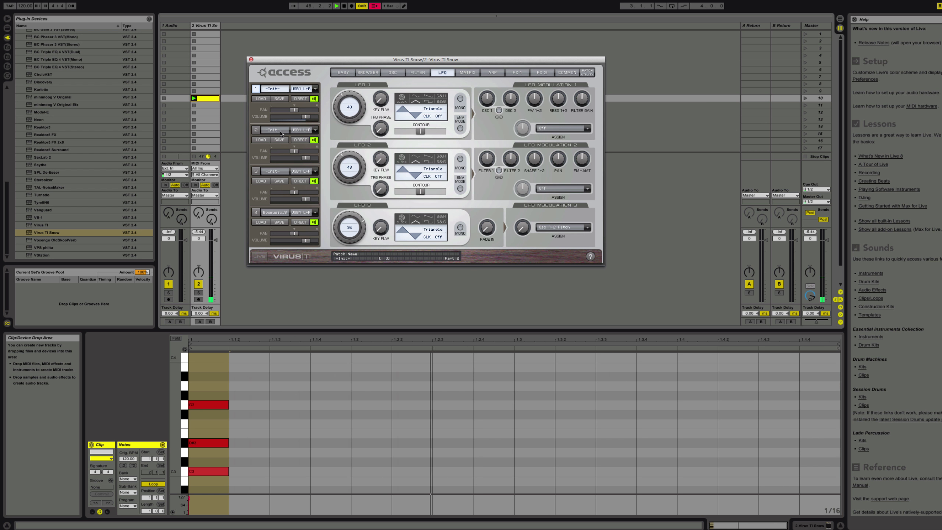
drag(281, 133, 283, 90)
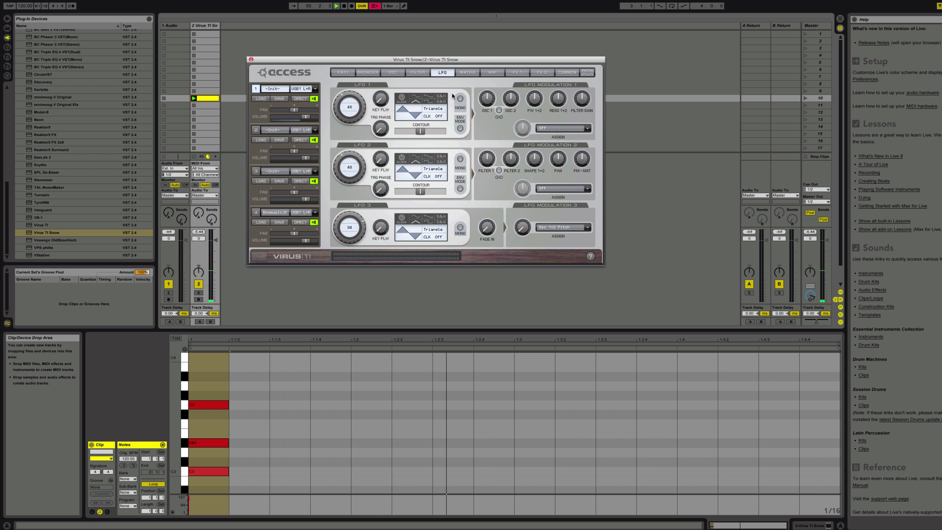
mouse_move(480, 99)
mouse_move(362, 112)
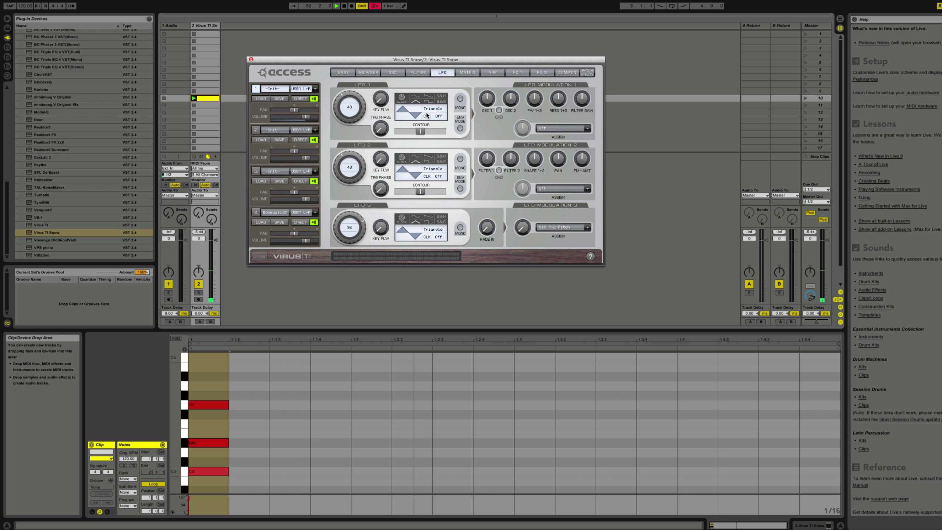
mouse_move(348, 161)
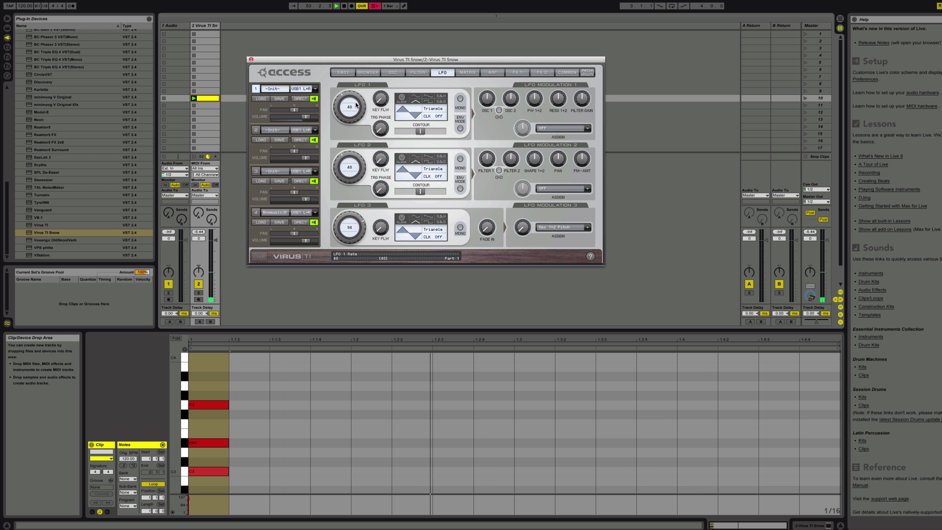
click(563, 130)
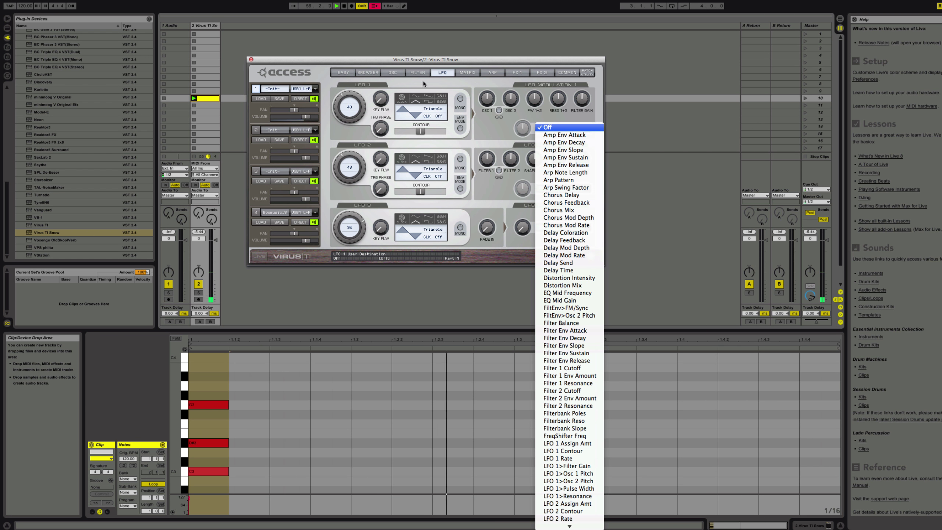
click(353, 72)
Shift the oscillator 1/2 balance in the mixer fully towards oscillator 1.
click(392, 73)
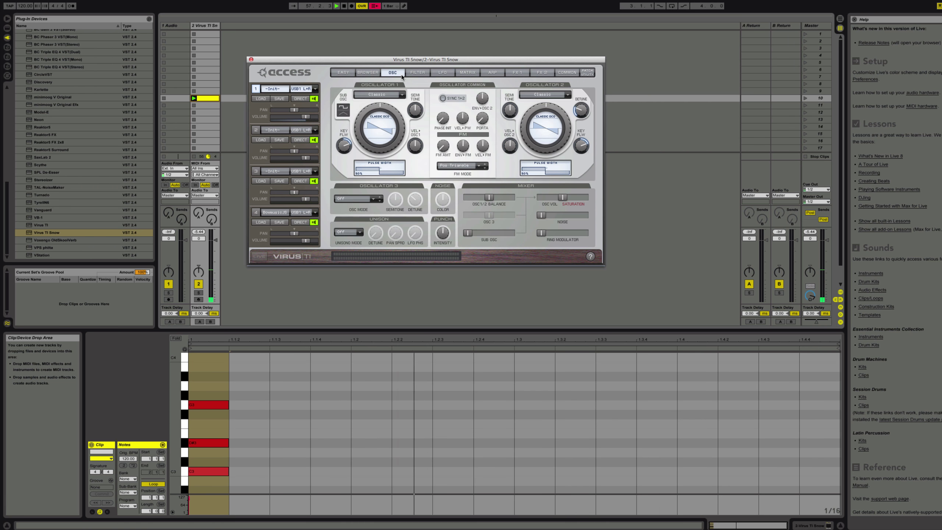
drag(489, 197, 468, 197)
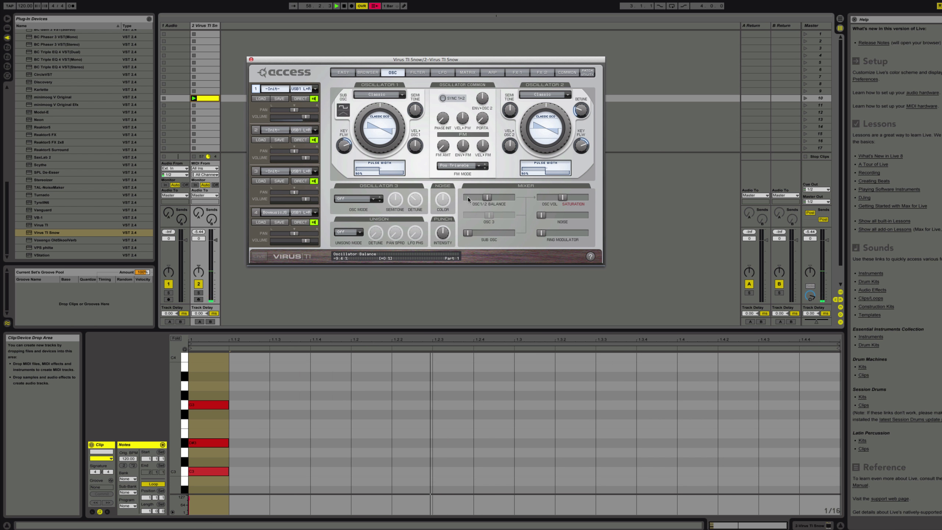
Assign LFO 1 to modulate Osc 1 Pulse Width and adjust the LFO 1 rate.
click(450, 73)
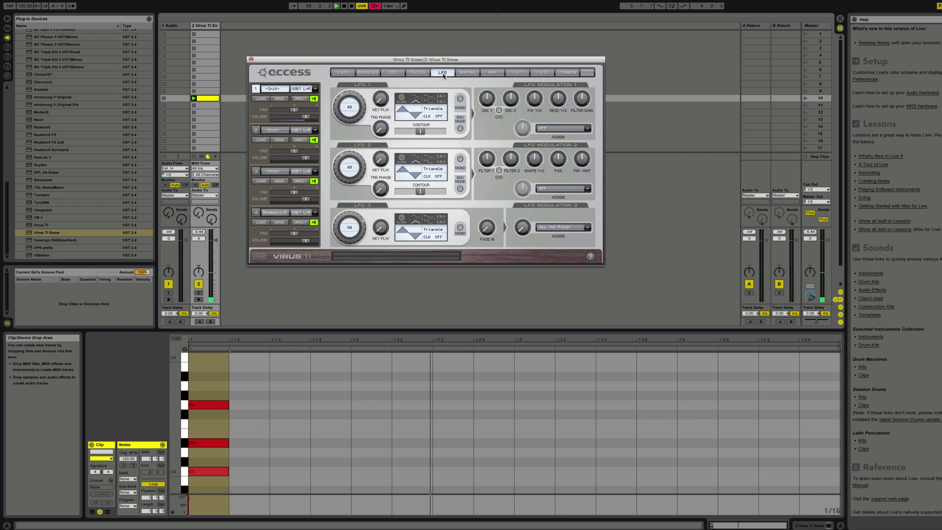
click(554, 133)
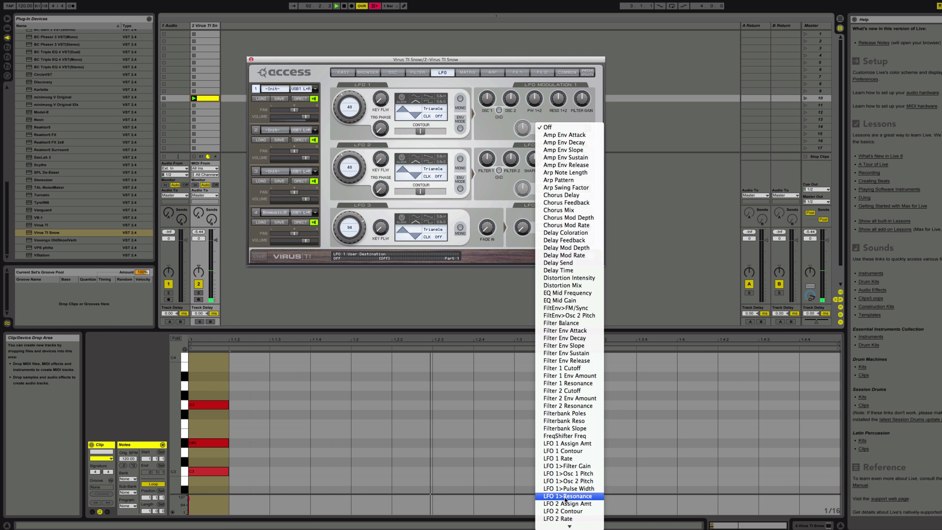
scroll(566, 482, down, 5)
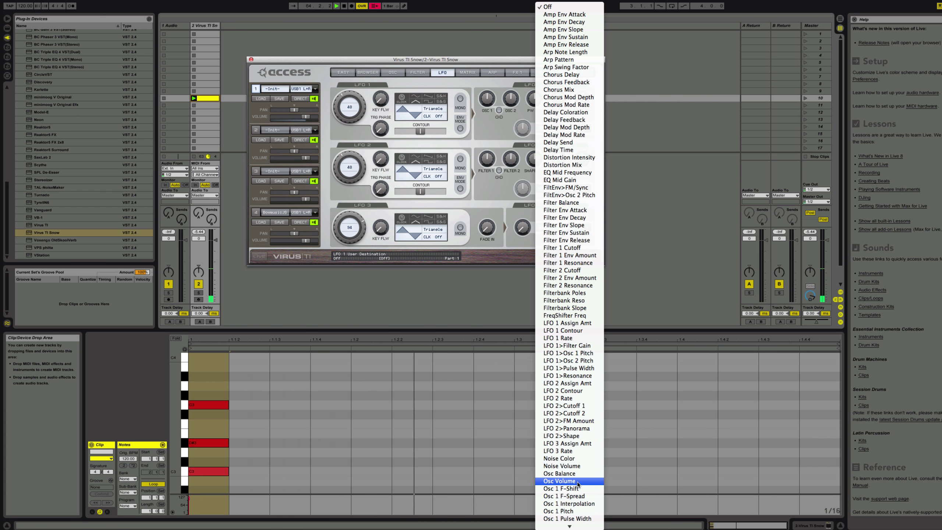
scroll(577, 482, down, 4)
scroll(577, 483, down, 1)
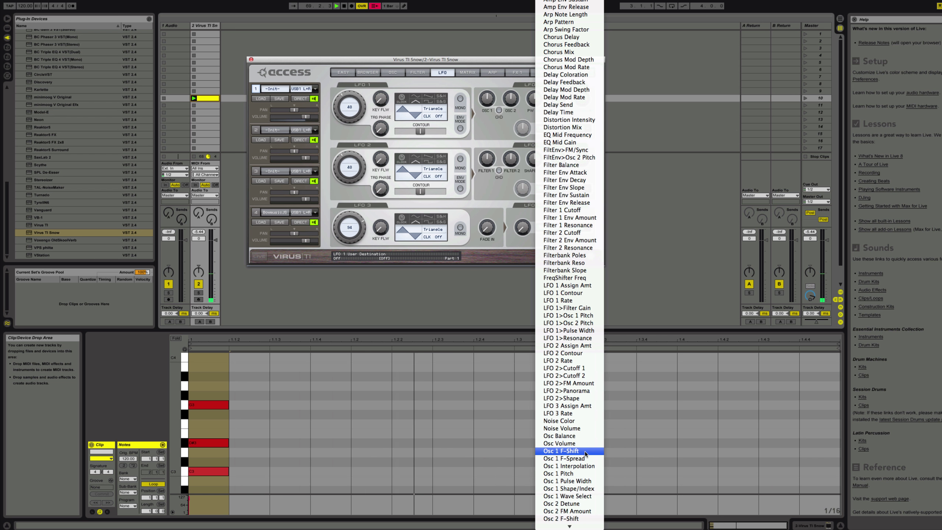
click(585, 482)
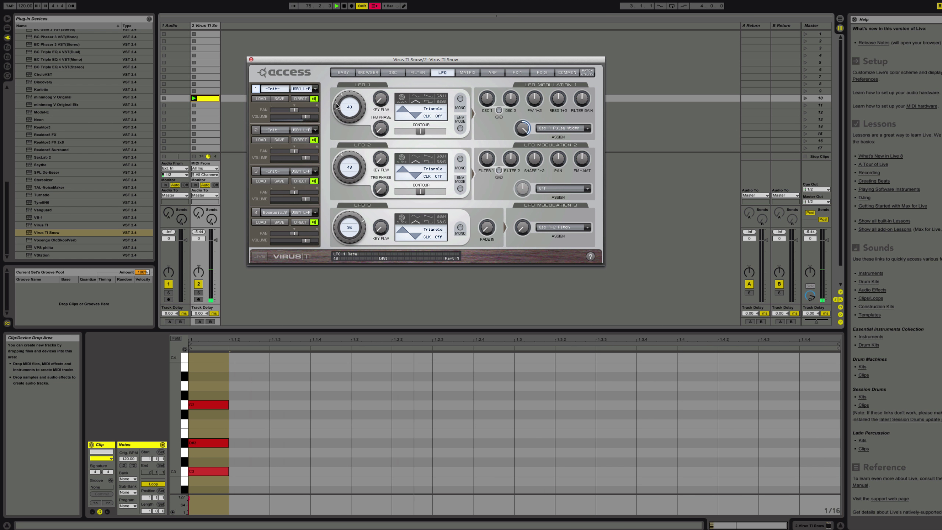
drag(349, 107, 361, 72)
Change oscillator 1's waveform shape from sawtooth to a pulse wave on the oscillator page.
click(362, 73)
click(393, 72)
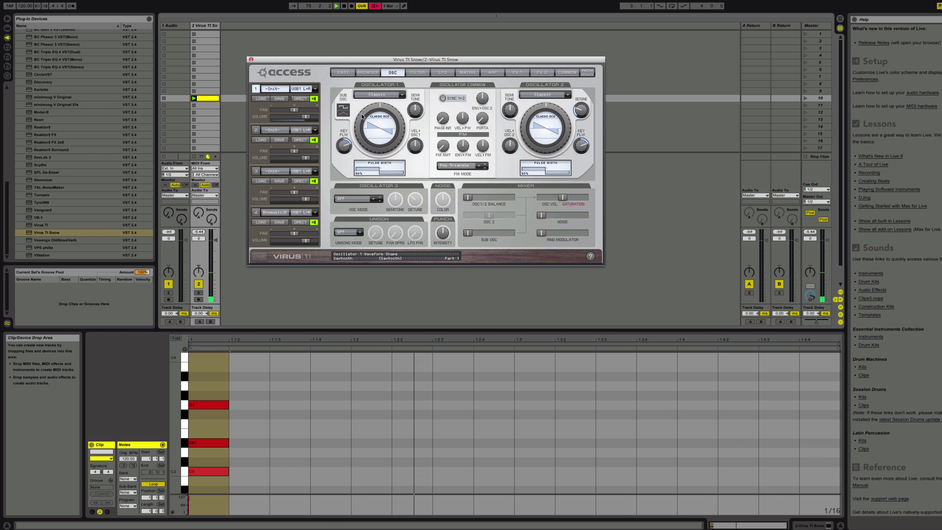
drag(369, 98, 374, 68)
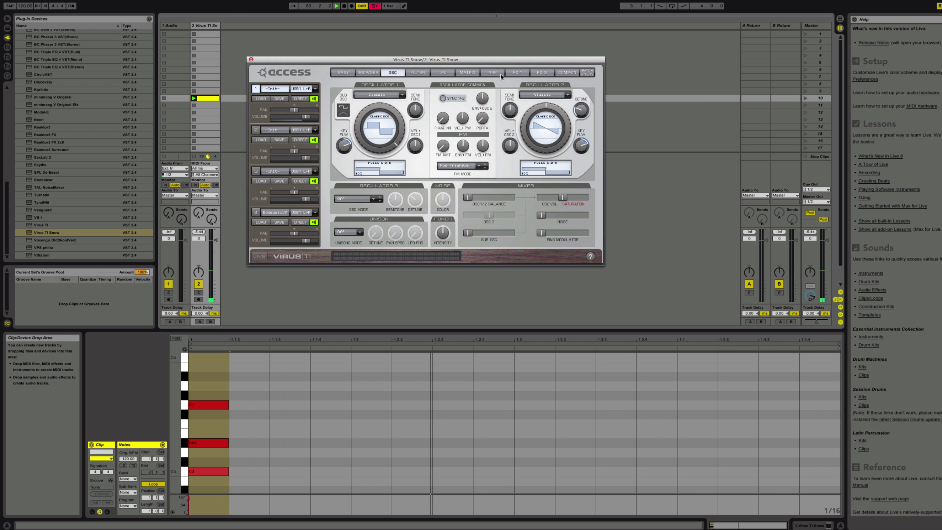
Apply LFO 1 modulation to Osc 1, then set LFO 1's waveform to Sine and its rate to 70.
click(452, 73)
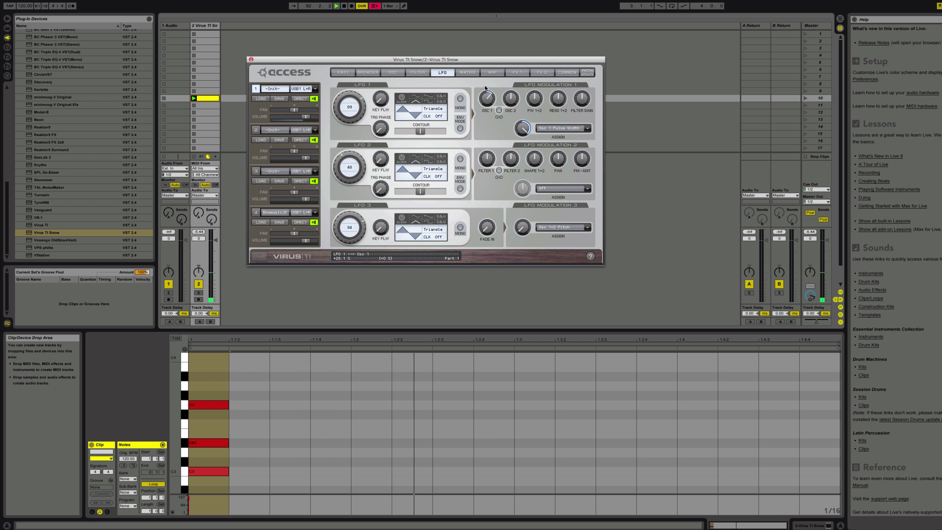
drag(484, 86, 484, 76)
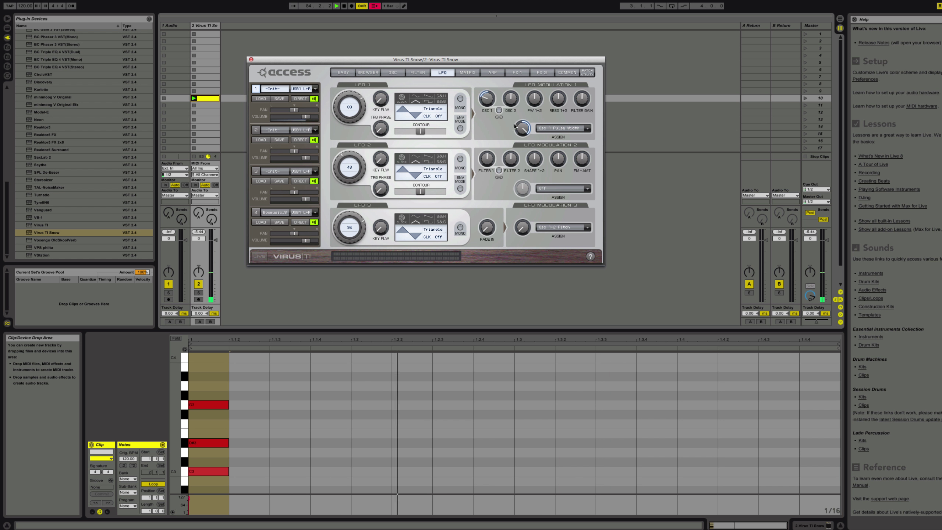
click(415, 96)
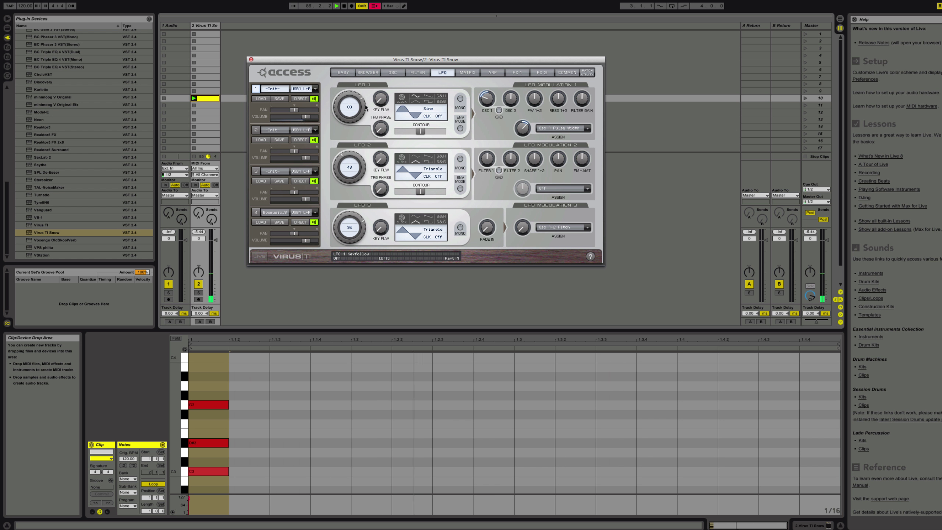
drag(334, 112, 377, 141)
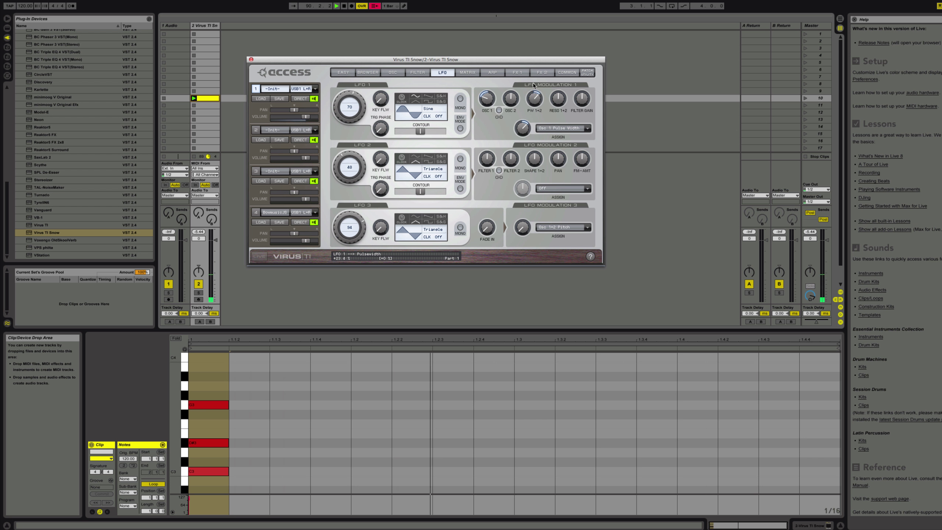
Set LFO 1's assign amount to its full negative value and raise its modulation of both filter resonances.
drag(534, 85, 532, 105)
drag(520, 167, 519, 176)
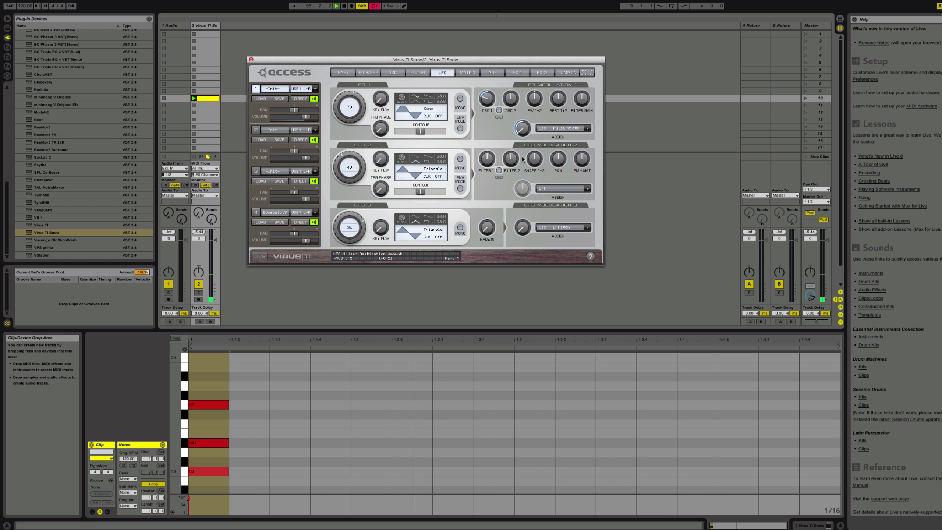
drag(559, 99, 558, 73)
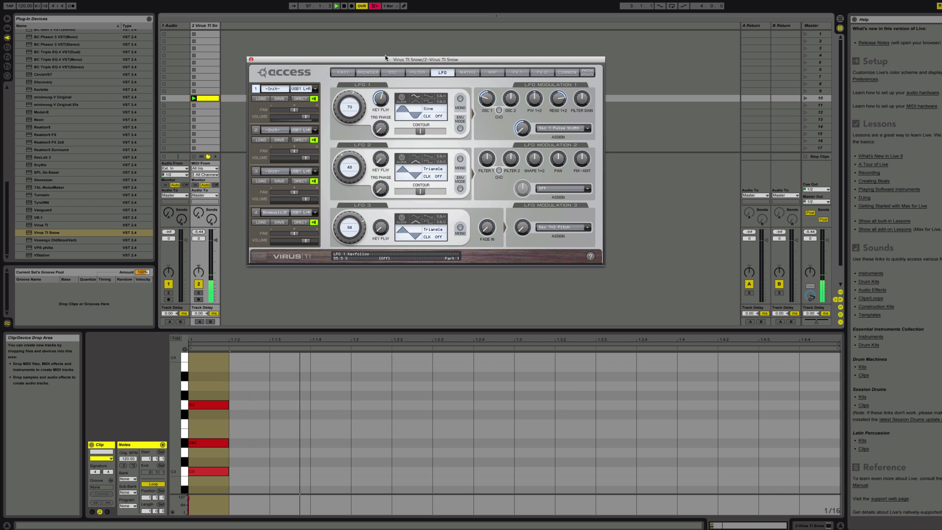
Raise LFO 1's key follow, set its rate to 127 and its pulse width modulation to about -80%.
drag(384, 54, 384, 52)
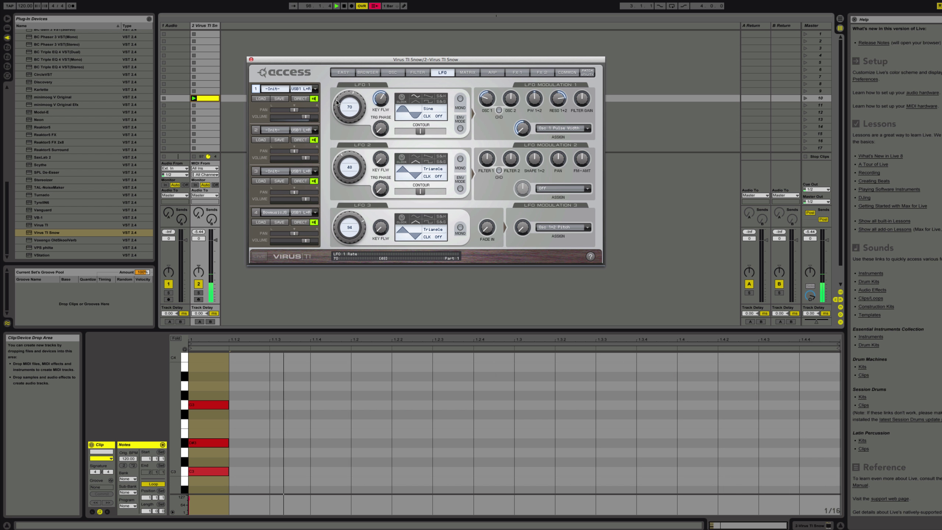
drag(350, 107, 341, 83)
drag(534, 99, 533, 118)
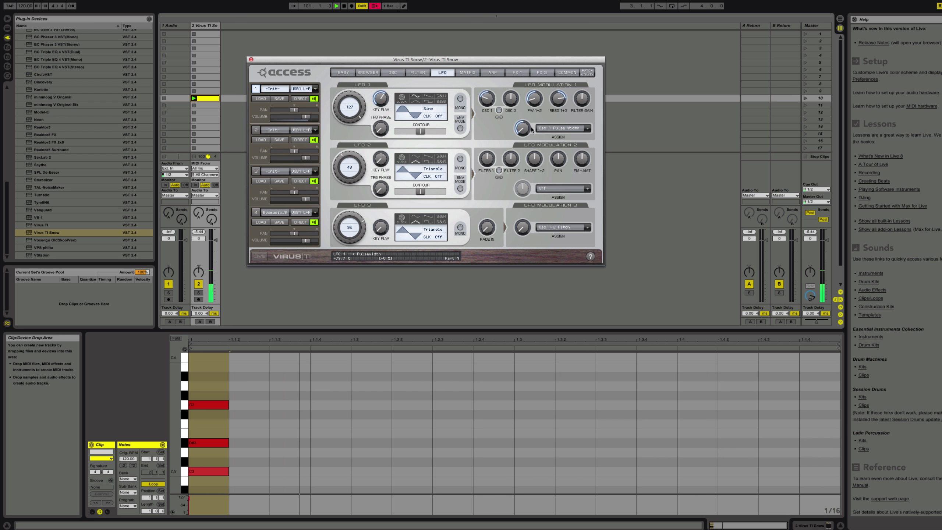
Reassign LFO 1's user destination to Osc 1 Pitch and toggle the link between its Osc 1 and Osc 2 amounts.
click(558, 128)
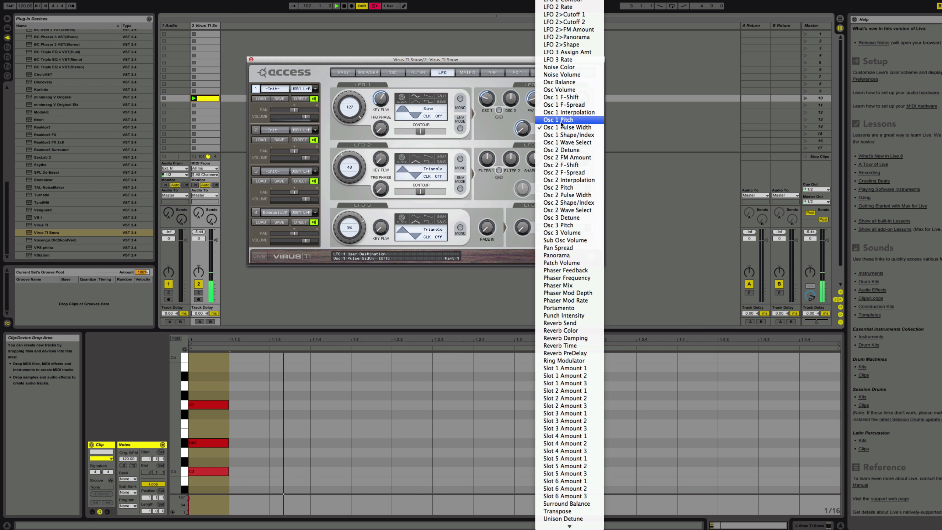
click(559, 119)
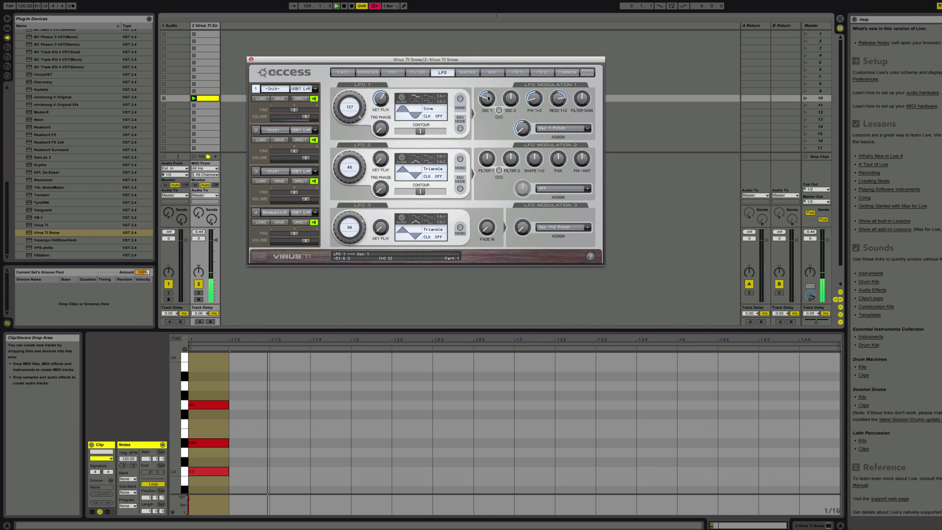
click(499, 110)
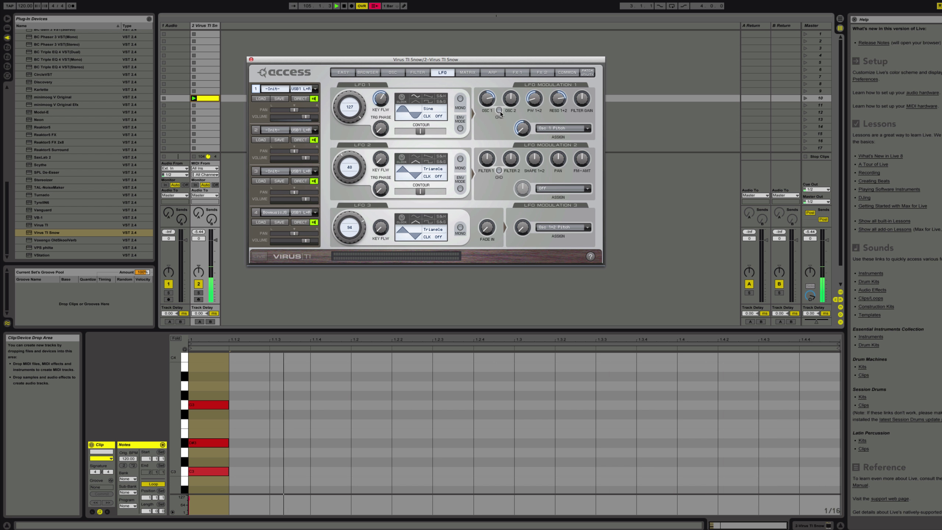
Adjust LFO 1's assign amount and its filter resonance, pulse width and filter gain modulation, making pulse width slightly positive.
drag(524, 133, 522, 65)
drag(558, 99, 556, 143)
click(534, 98)
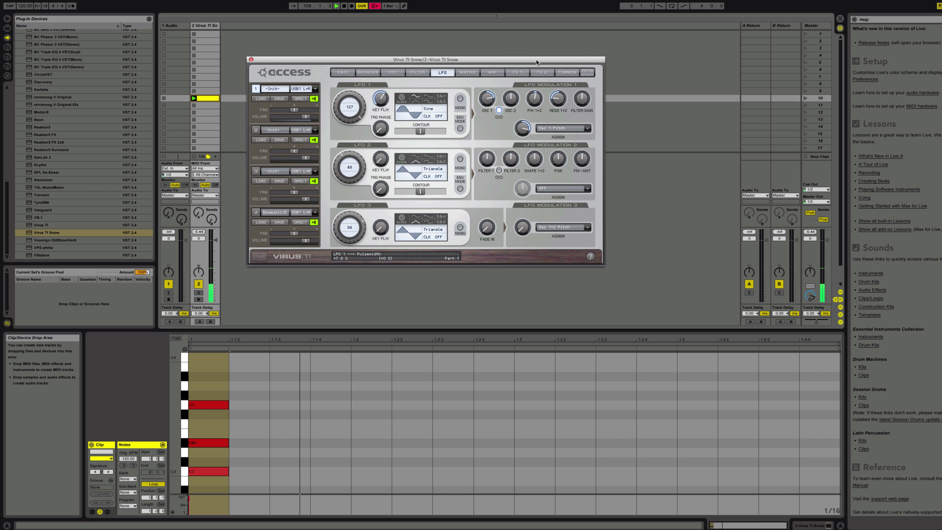
drag(579, 119, 580, 82)
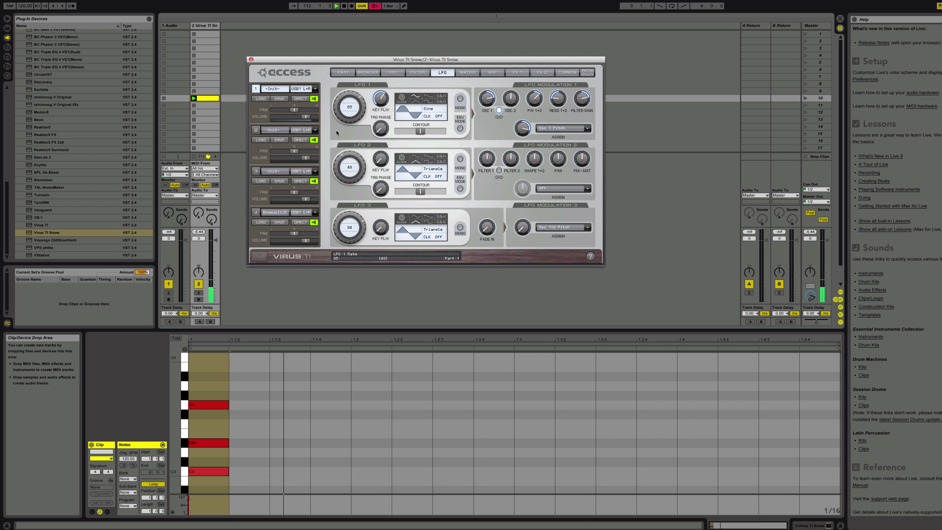
Raise the filter envelope's sustain to 50% on the filter page.
click(377, 70)
click(392, 72)
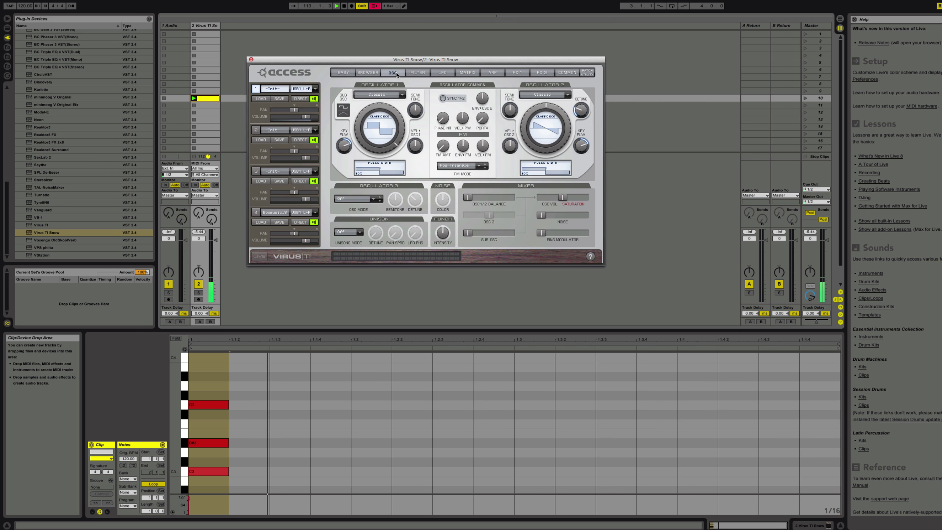
click(414, 72)
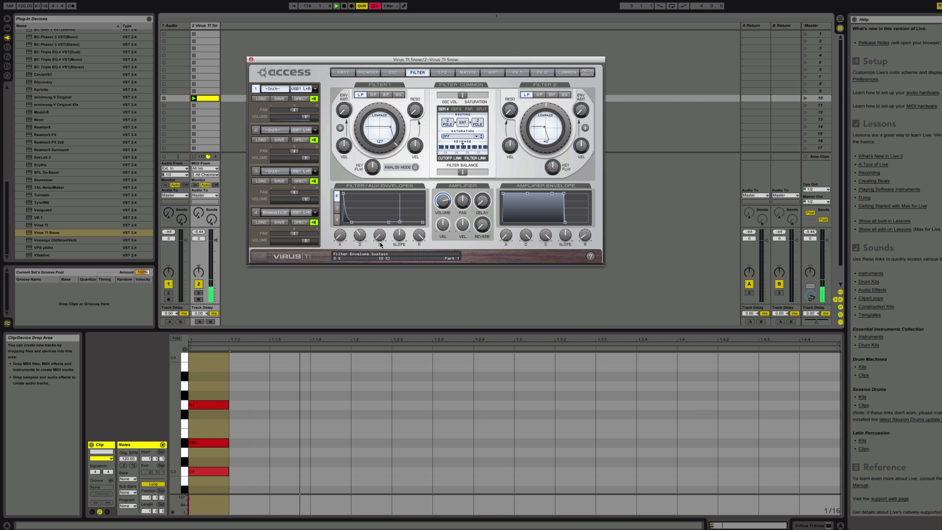
drag(377, 222, 378, 199)
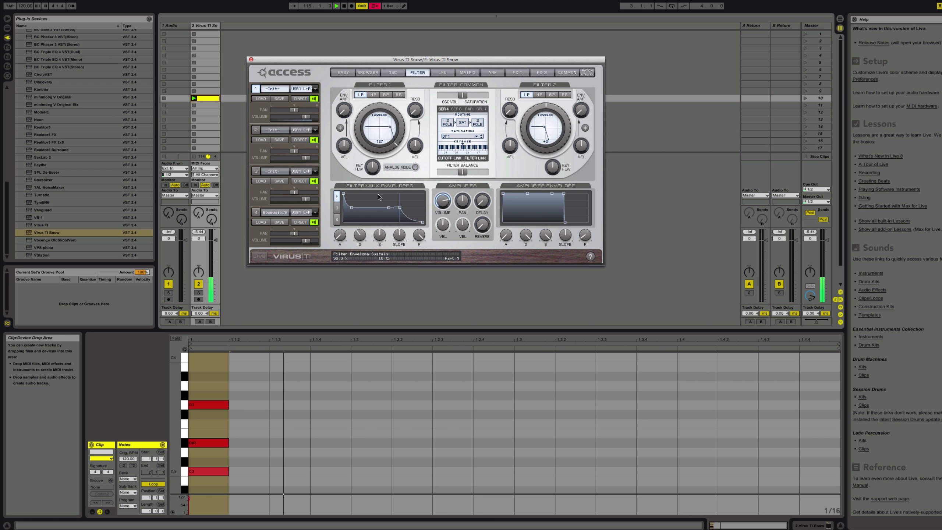
Raise the filter envelope amount, lower Filter 1's cutoff and lengthen the amplifier envelope's release.
drag(344, 110, 344, 91)
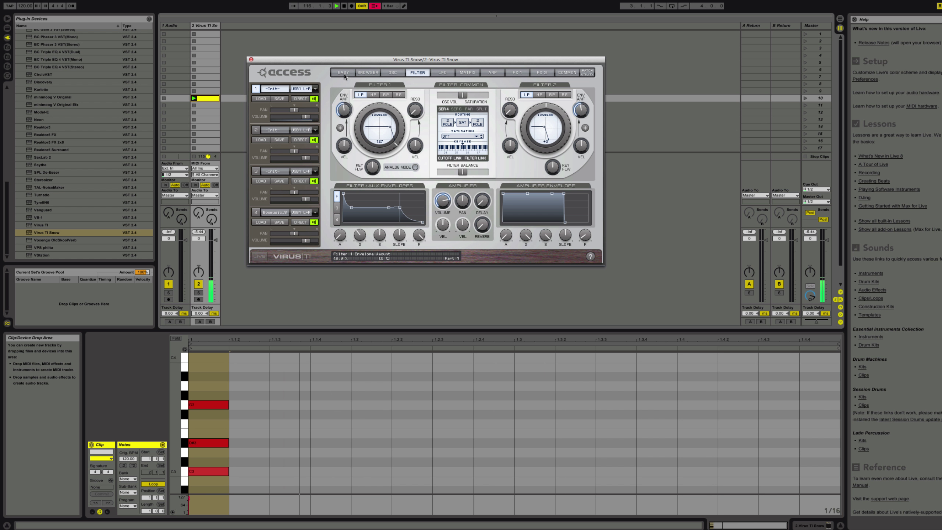
drag(357, 126, 355, 154)
drag(590, 240, 585, 197)
Stretch all three chord notes in the clip so that they end at 1.3.
click(205, 403)
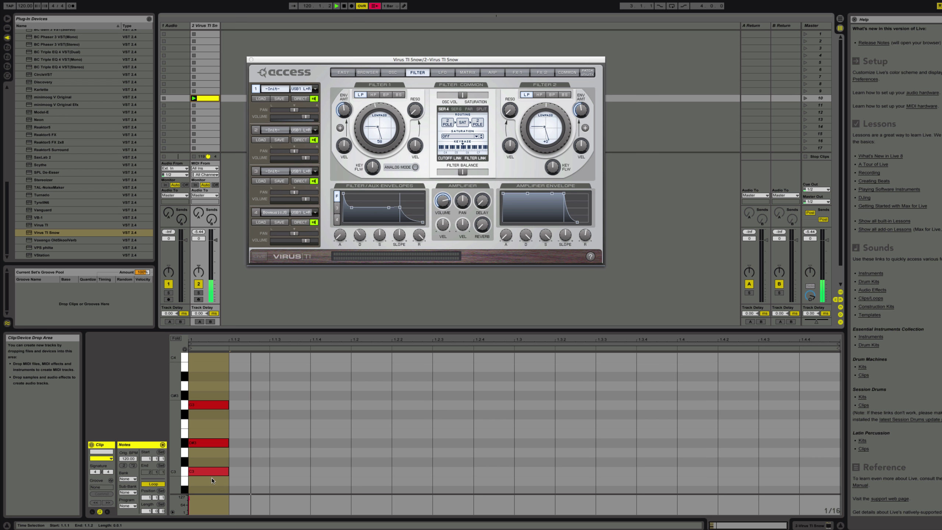
click(213, 482)
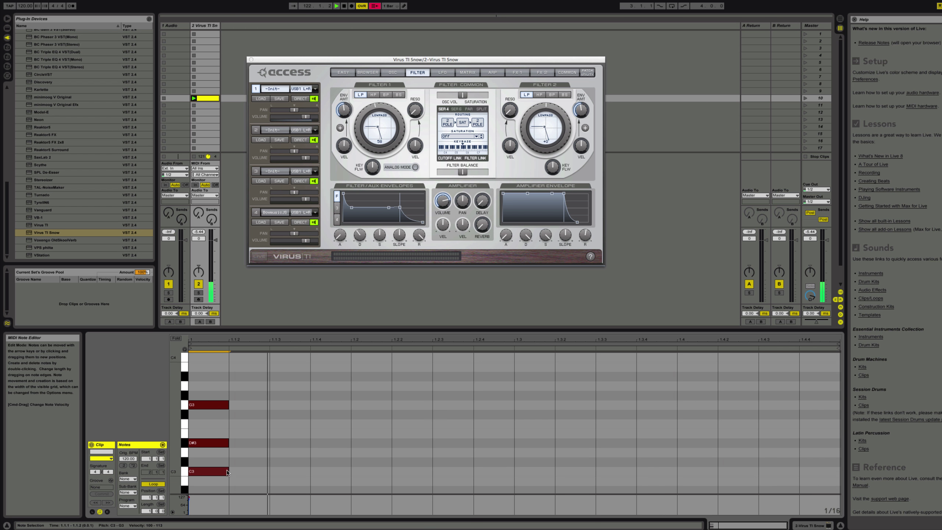
drag(348, 469, 518, 481)
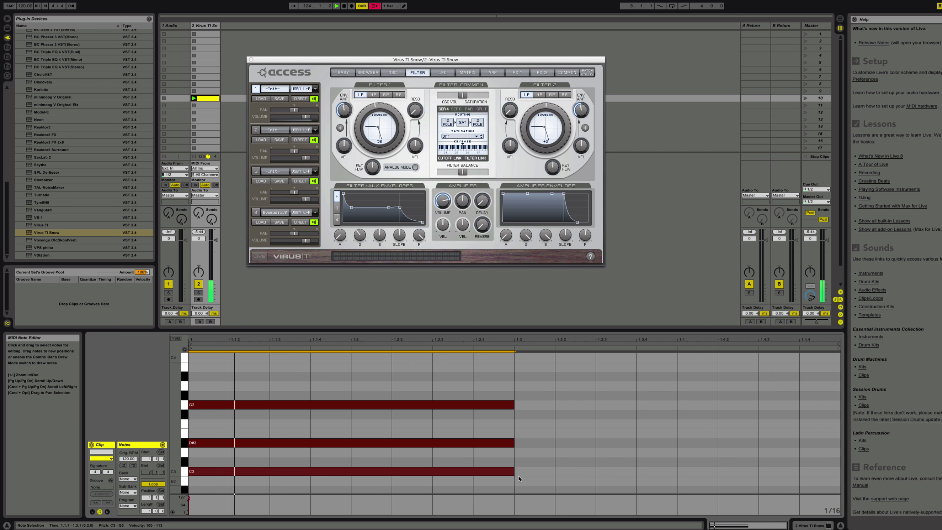
Set LFO 1's rate to 113 and change its modulation of Osc 1 and Osc 2.
click(452, 73)
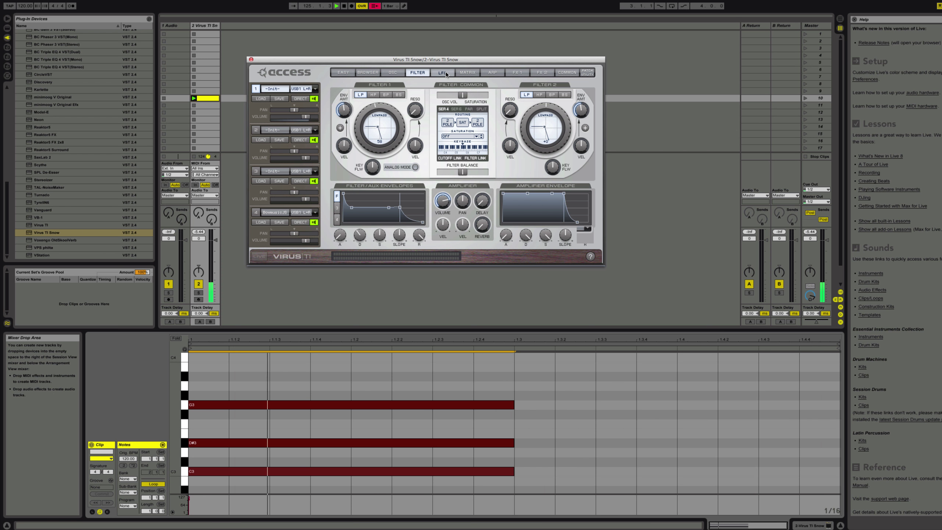
click(450, 75)
click(443, 75)
drag(505, 102, 509, 127)
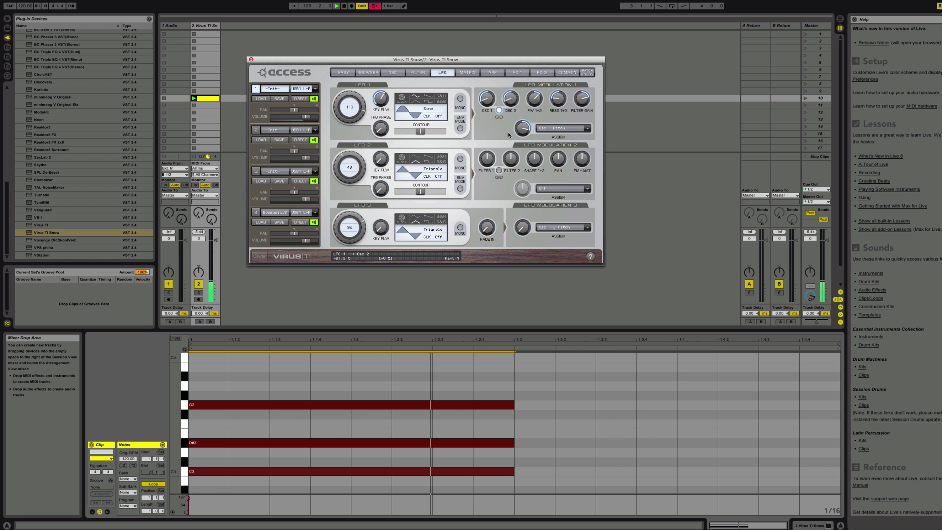
click(490, 108)
Lower LFO 1's key follow and set its rate to 76.
mouse_move(382, 109)
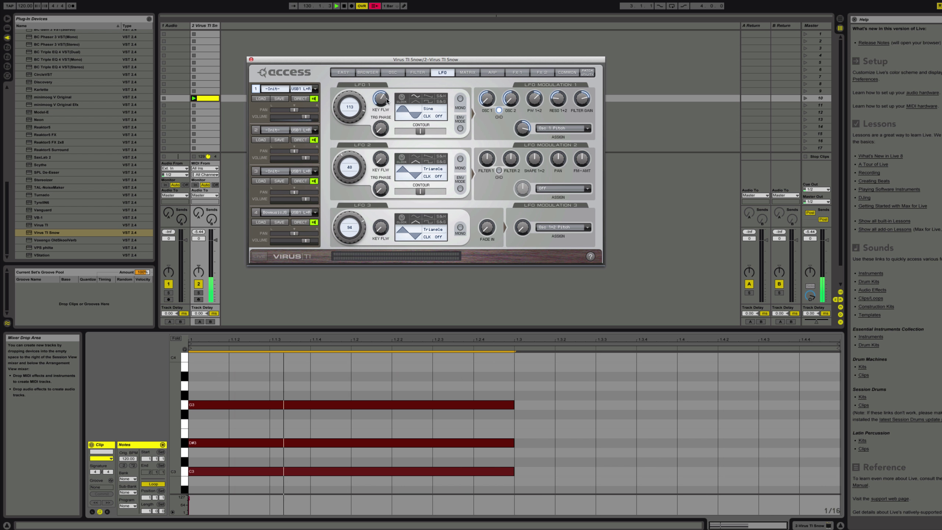
drag(382, 109, 382, 130)
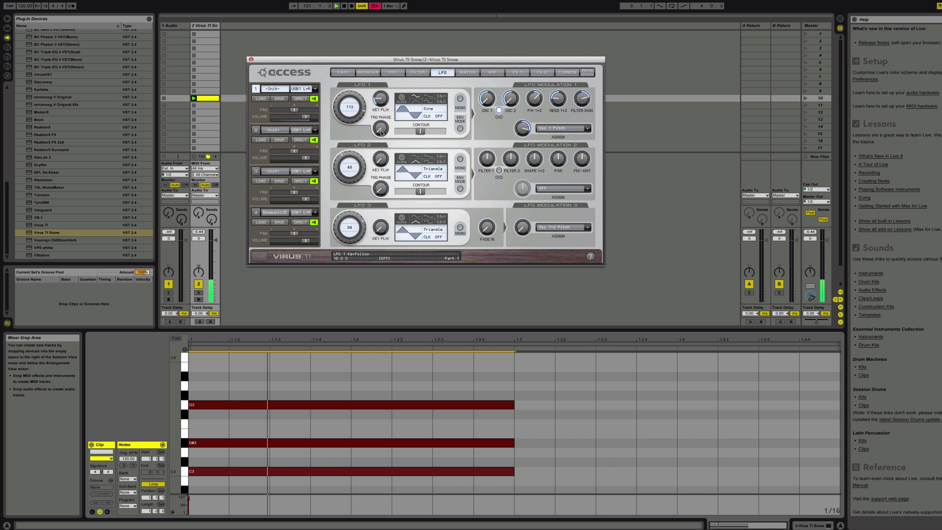
drag(339, 107, 337, 137)
mouse_move(567, 129)
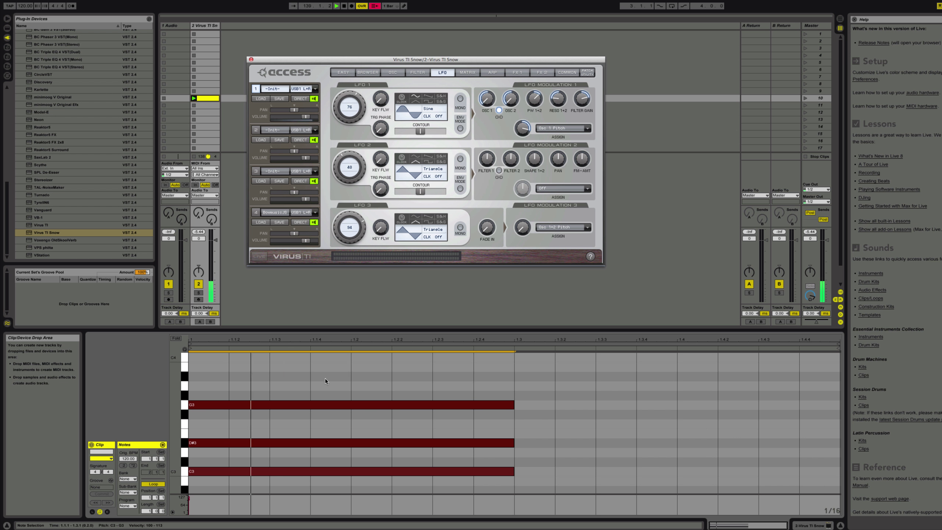
Transpose the selected chord down two octaves to C1, D#1 and G1.
drag(326, 356, 516, 445)
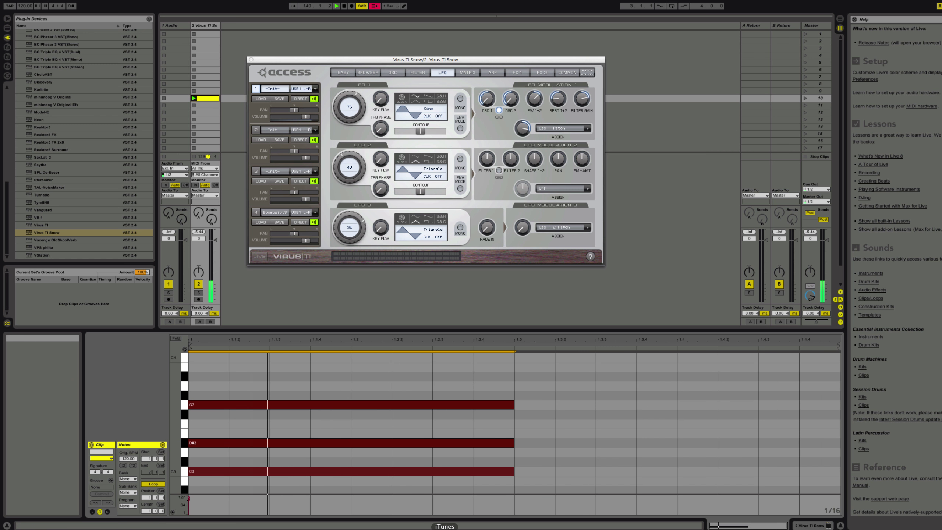
key(shift+Down)
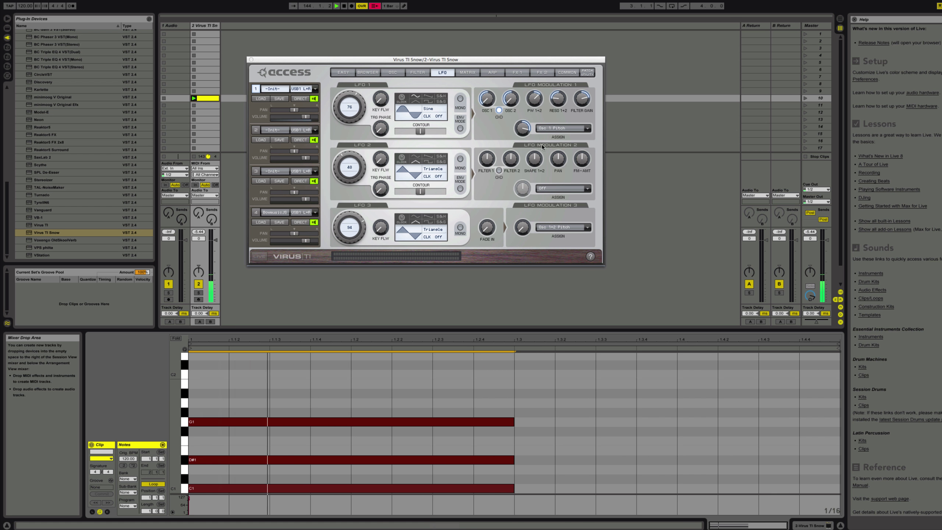
Raise Filter 1's cutoff and both filter resonances, and give Filter 2's cutoff a negative offset.
click(416, 72)
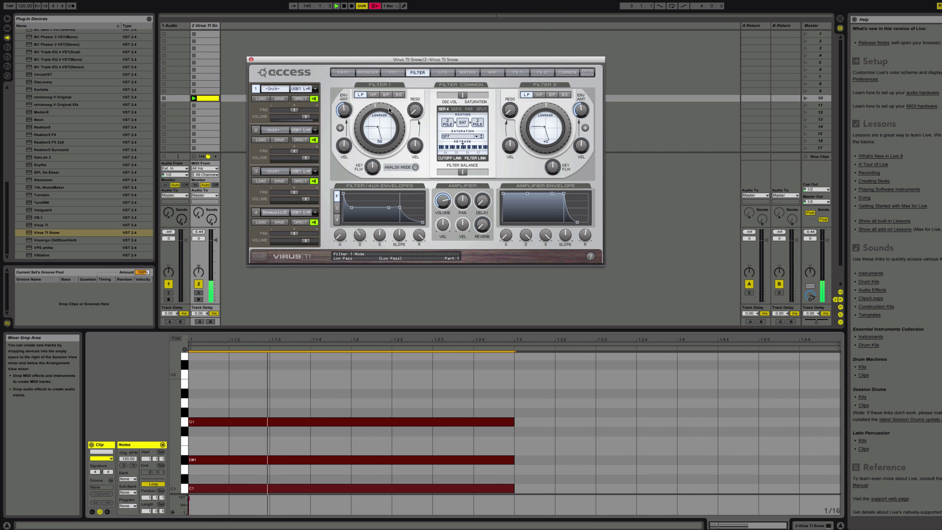
drag(357, 127, 359, 104)
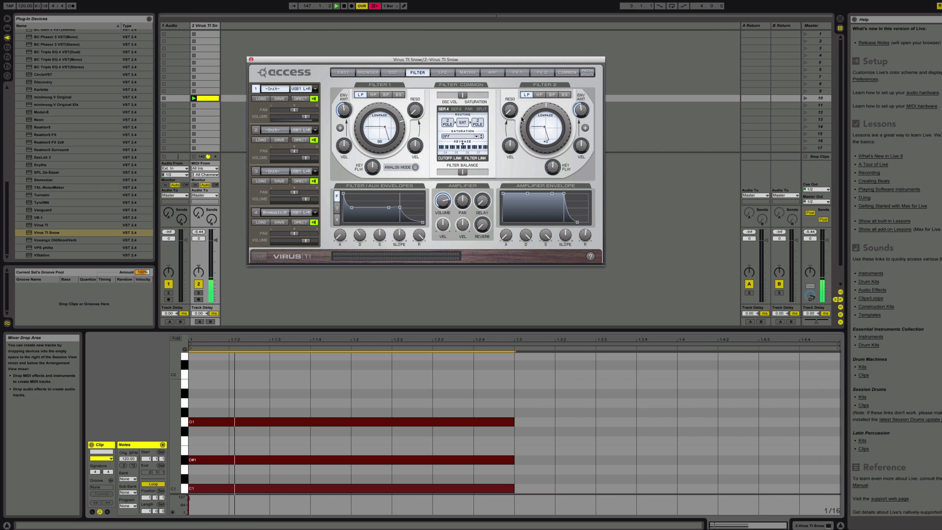
drag(526, 118, 526, 133)
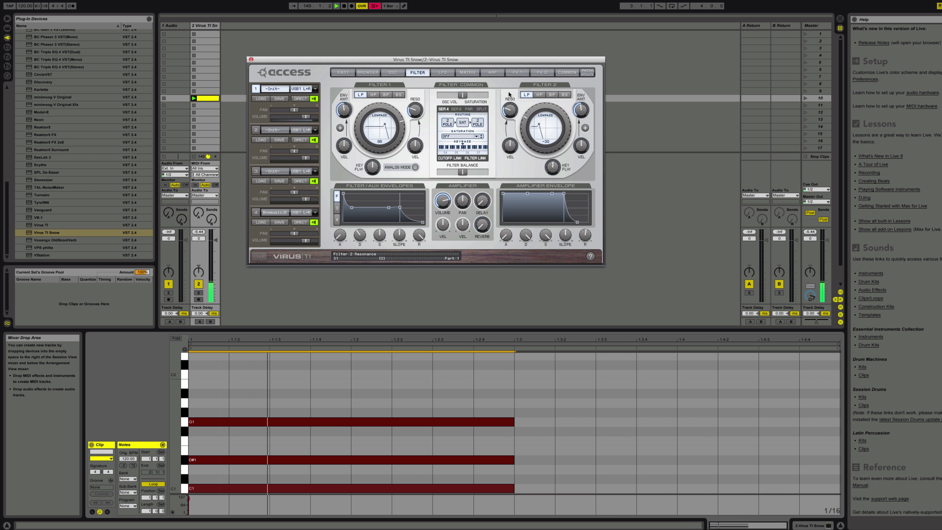
drag(525, 119, 525, 124)
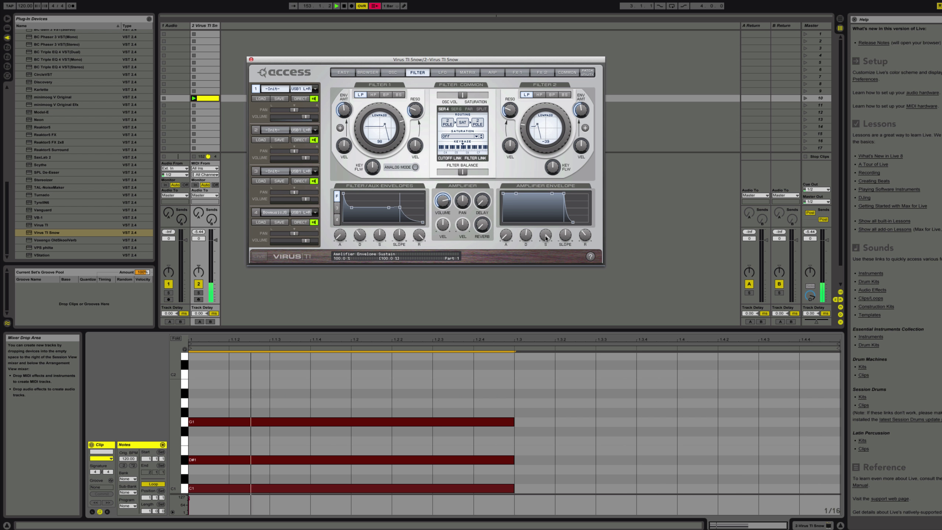
Lower the amplifier envelope's sustain, lengthen its release and bring Filter 2's cutoff offset to about -25.
drag(541, 251, 543, 270)
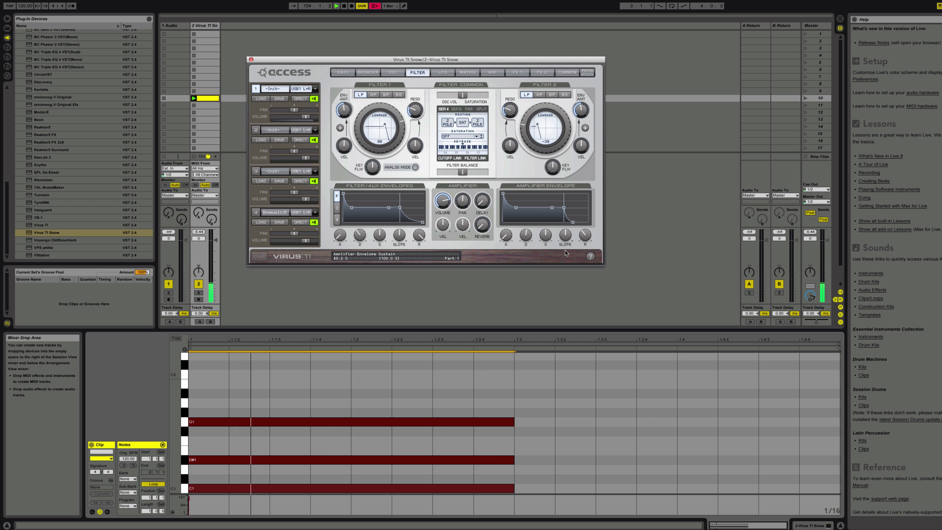
drag(581, 237, 581, 224)
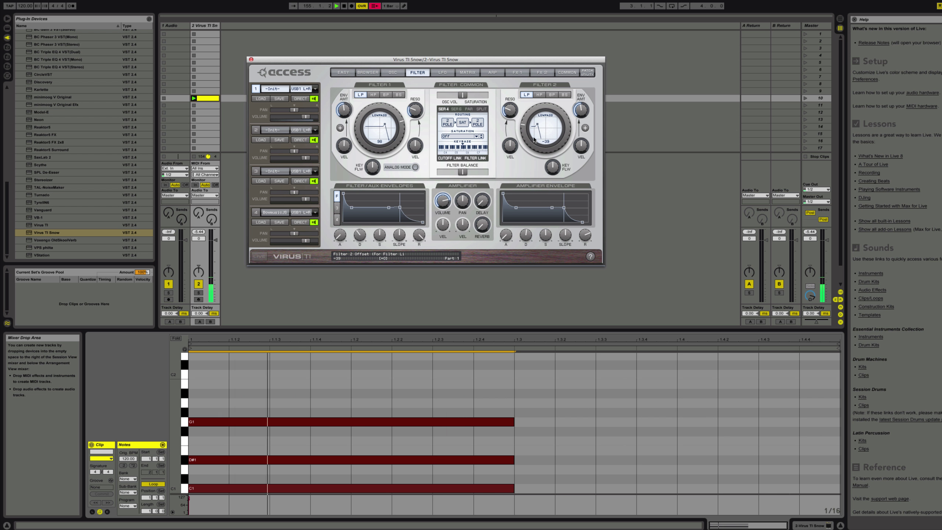
mouse_move(525, 135)
mouse_down()
mouse_move(523, 116)
mouse_move(521, 124)
mouse_up()
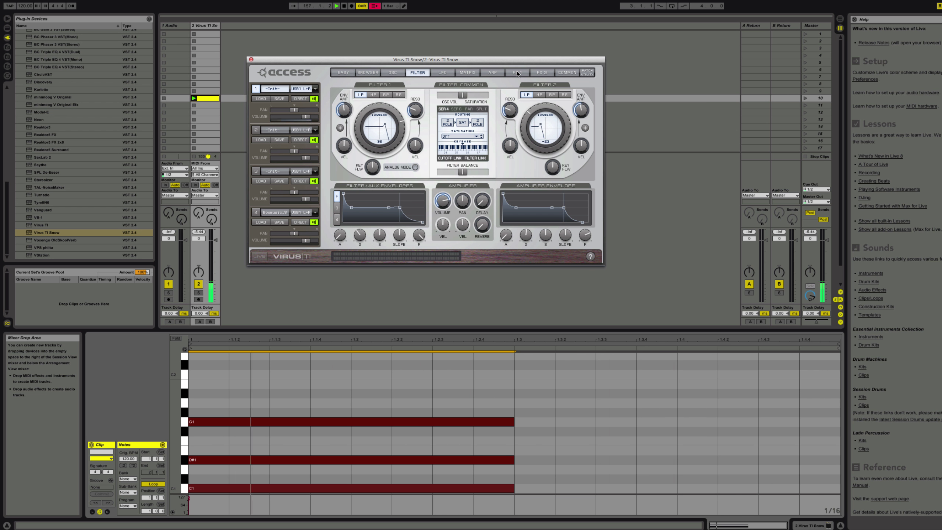
Readjust LFO 1's modulation of the oscillators and set its rate to 71.
click(518, 72)
click(453, 73)
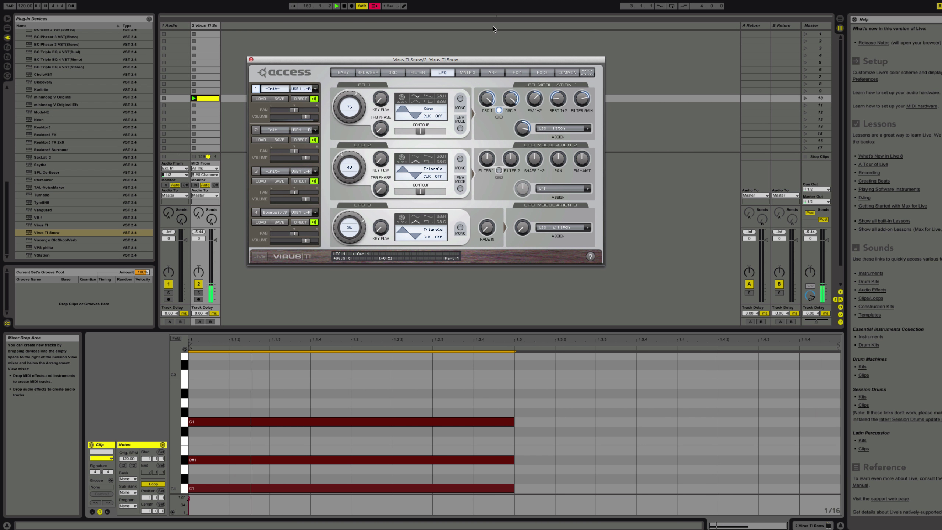
drag(487, 99, 489, 114)
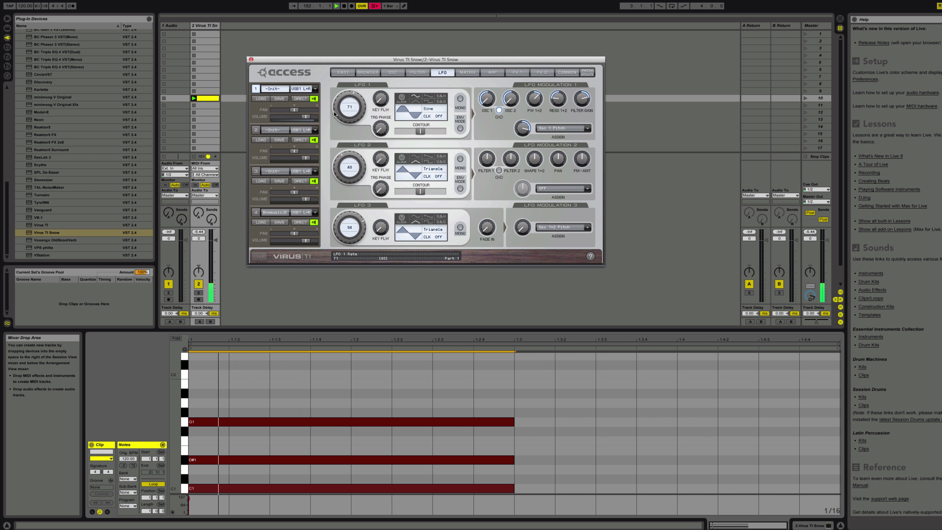
Sync LFO 1 to the clock and set its clock divider to 1/8.
click(402, 97)
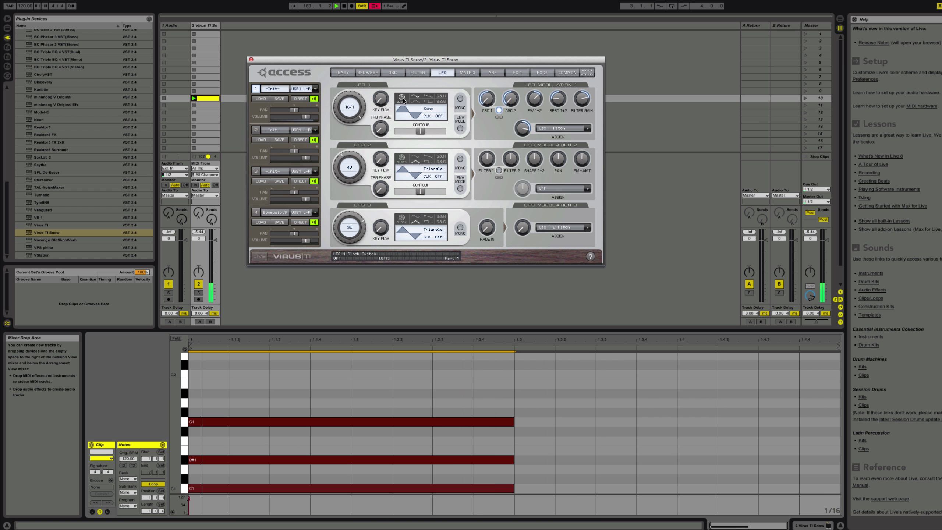
drag(337, 125, 338, 180)
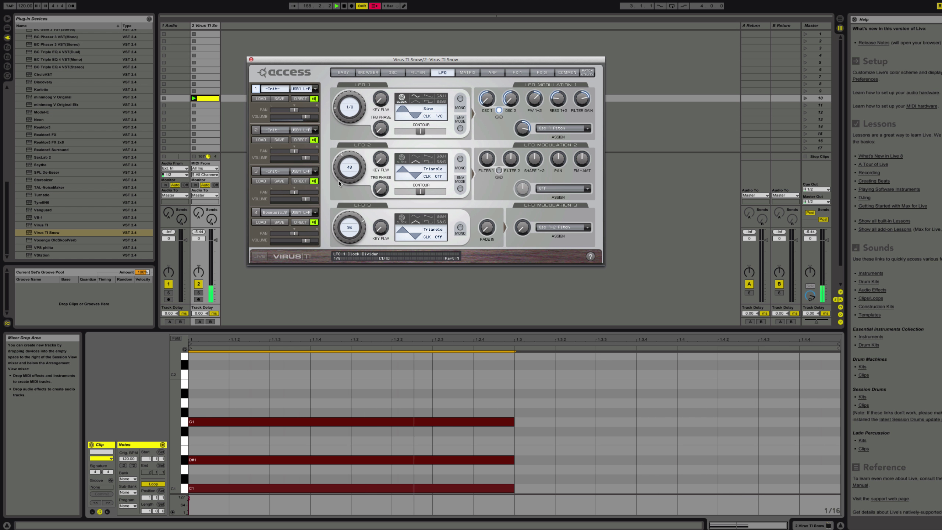
click(555, 128)
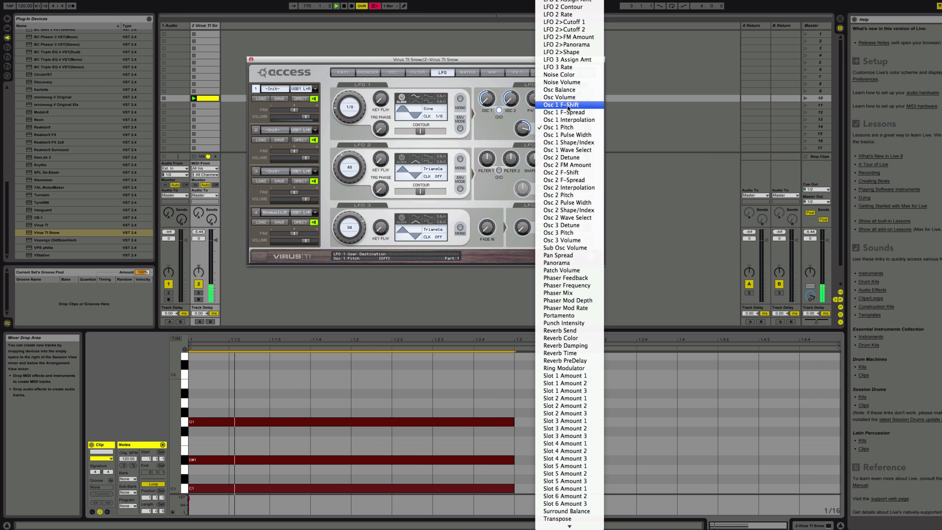
click(633, 113)
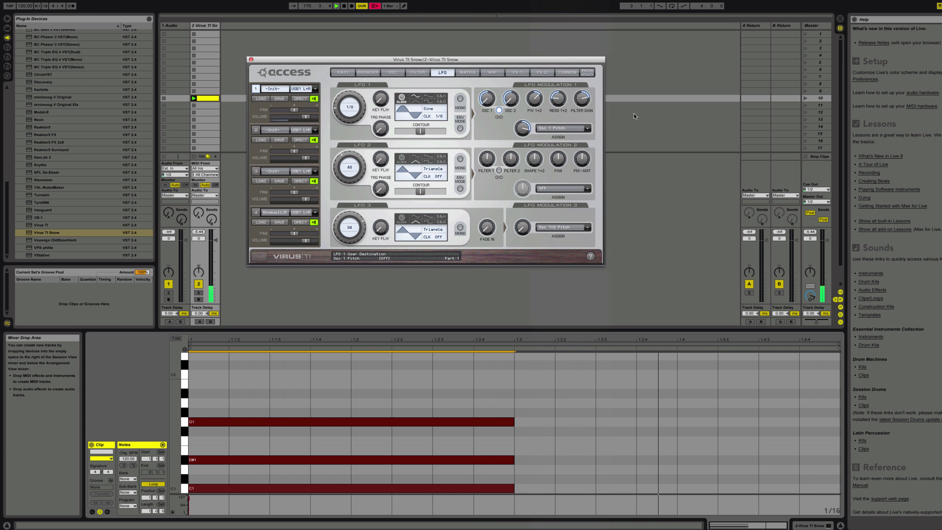
Transpose the chord up one octave to C2, D#2 and G2.
click(352, 392)
key(shift+Up)
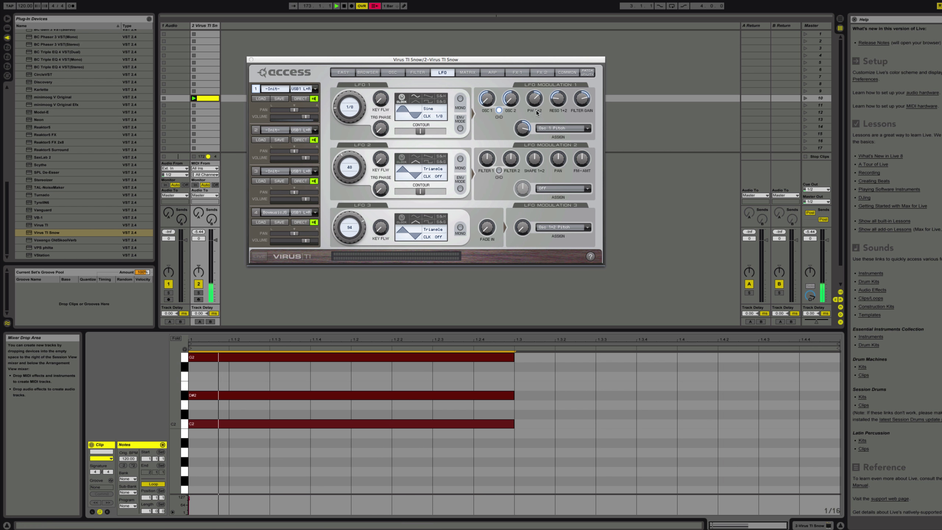
Readjust LFO 1's pulse width and filter resonance modulation and its amount for the Osc 1 Pitch destination.
click(534, 99)
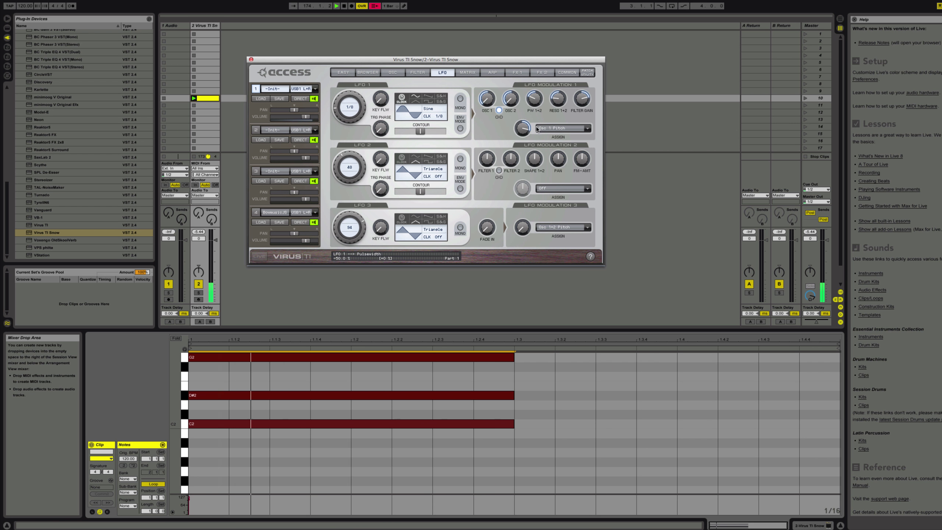
drag(558, 98, 560, 118)
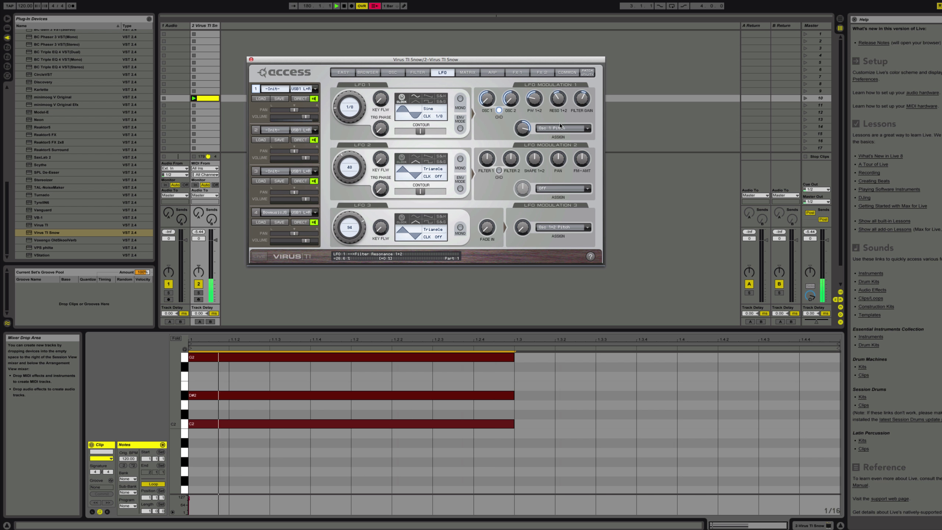
drag(523, 168, 527, 142)
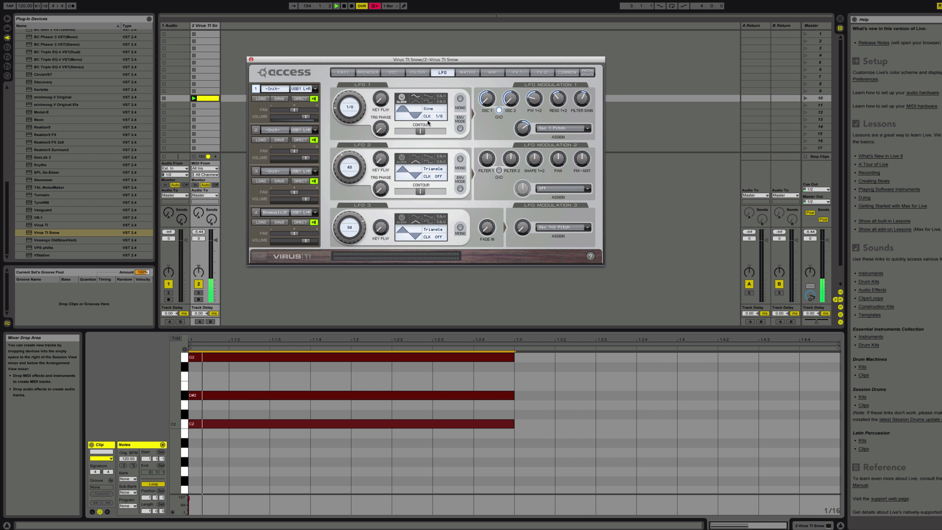
Raise LFO 1's trigger phase and turn on its envelope mode.
mouse_move(382, 95)
mouse_move(380, 62)
mouse_down()
mouse_move(379, 124)
mouse_move(384, 78)
mouse_up()
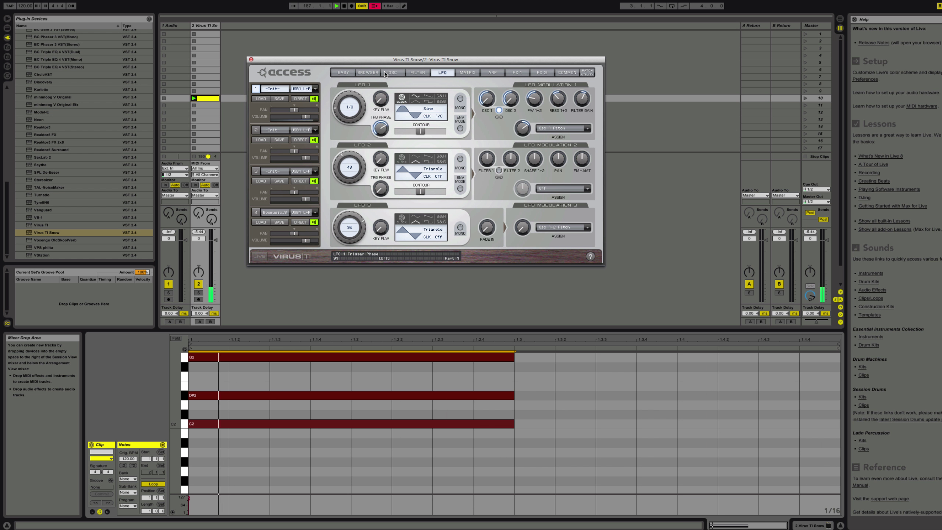
click(460, 128)
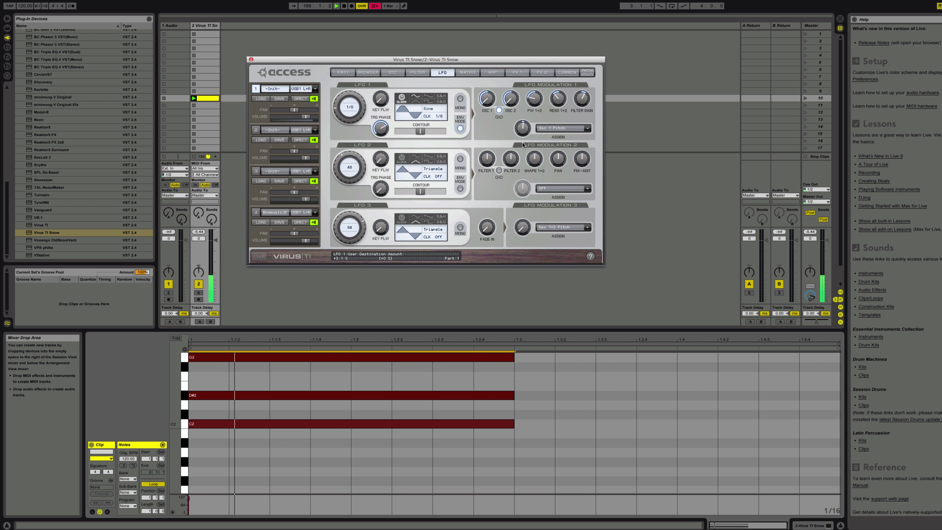
Raise LFO 1's Osc 1 Pitch destination amount and set its trigger phase to 121.
drag(522, 149, 524, 123)
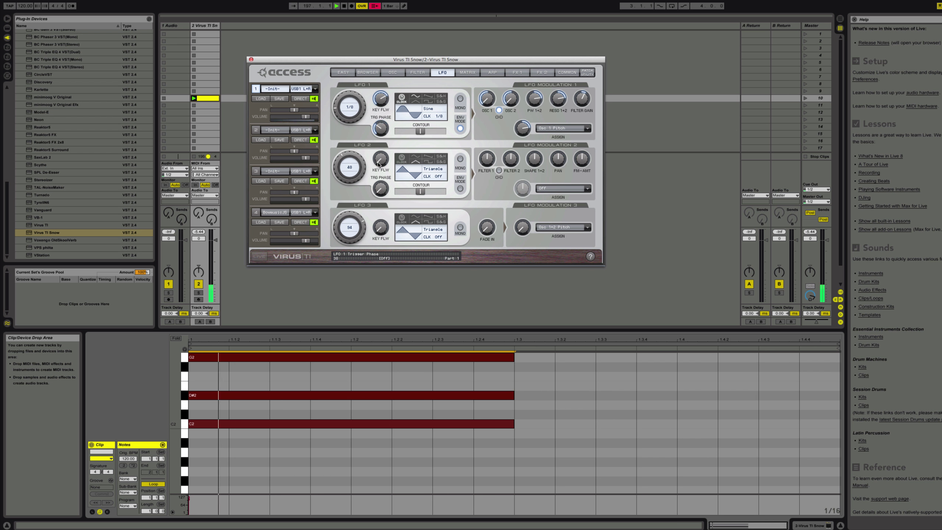
drag(379, 138, 382, 117)
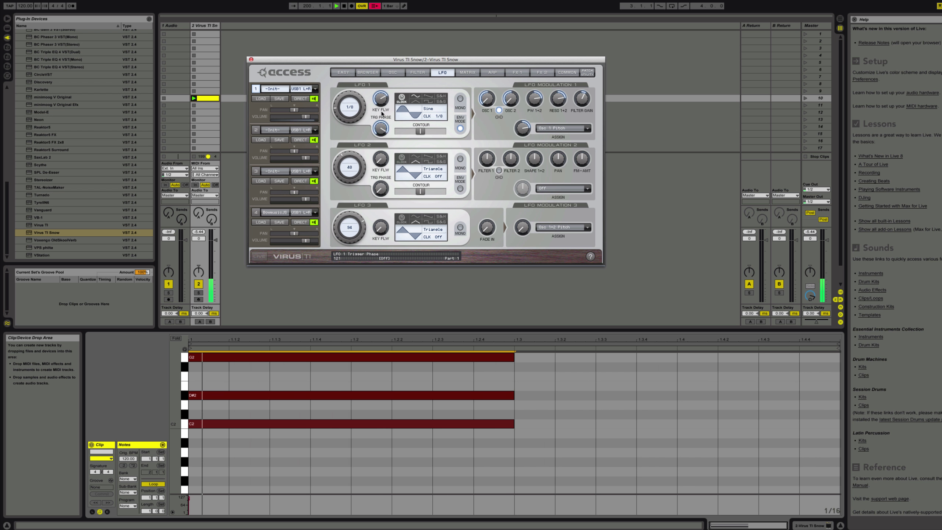
Try Osc 1 F-Shift and Osc 1 Pulse Width as LFO 1's assigned destination, and return it to Osc 1 Pitch.
click(552, 128)
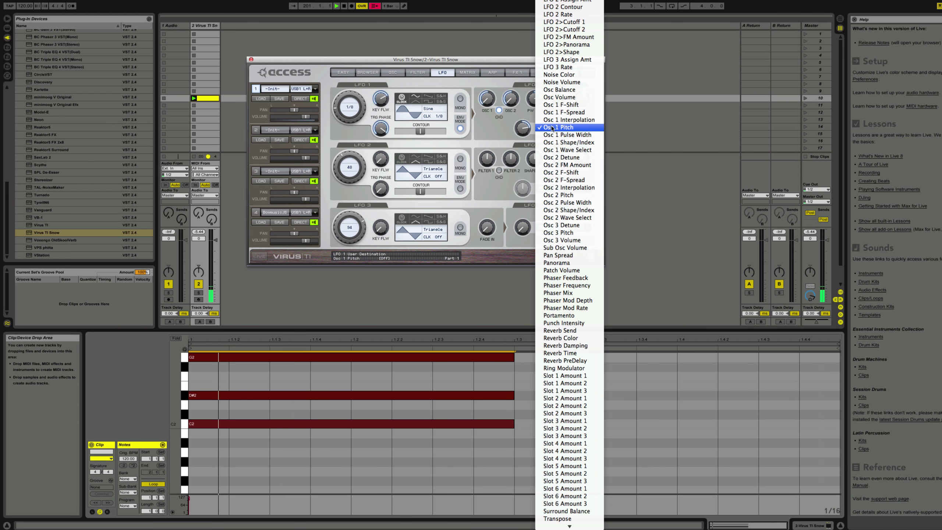
click(557, 105)
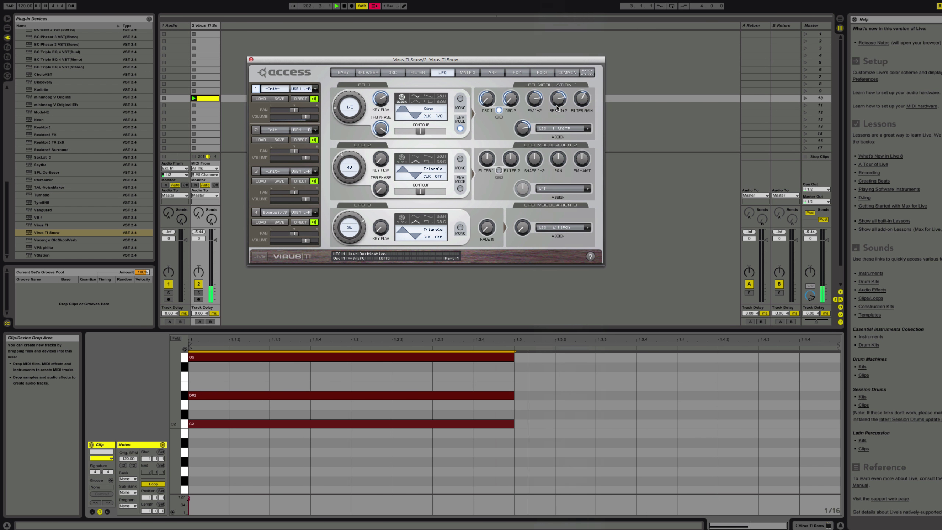
click(553, 128)
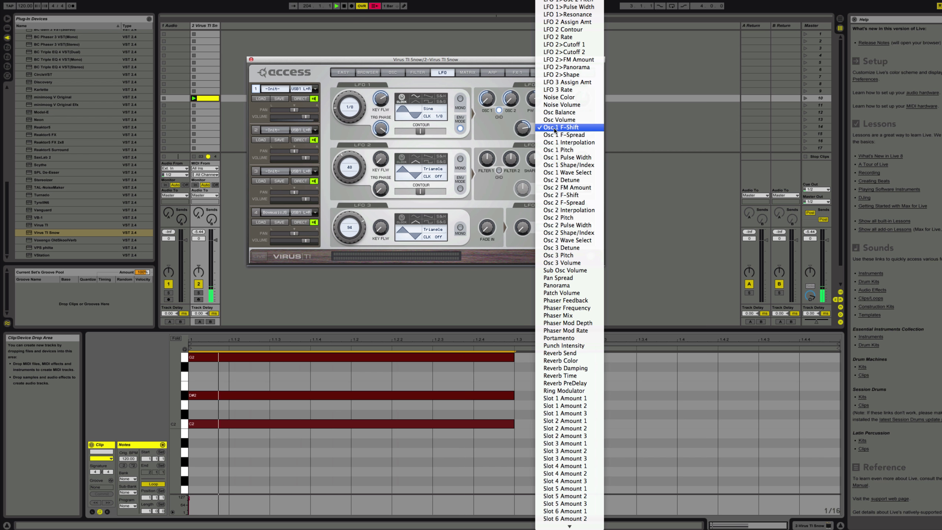
click(554, 128)
click(554, 128)
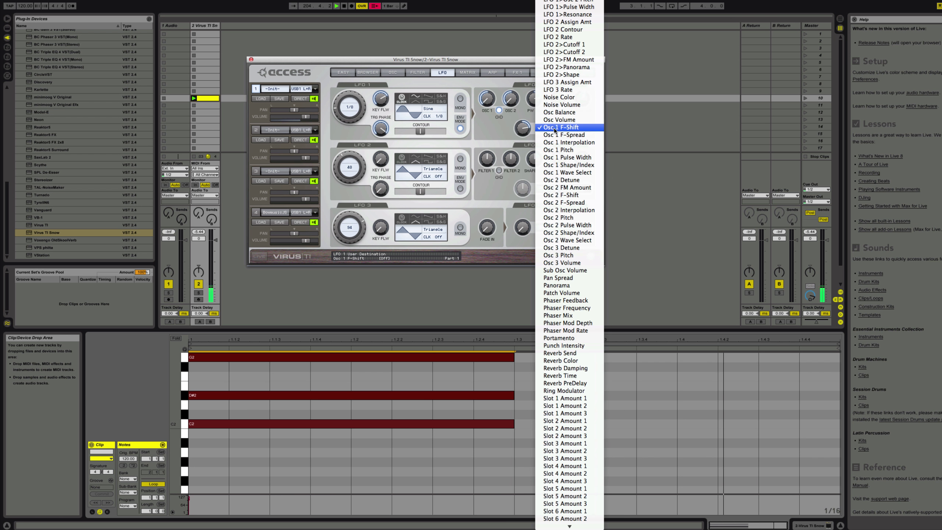
click(561, 160)
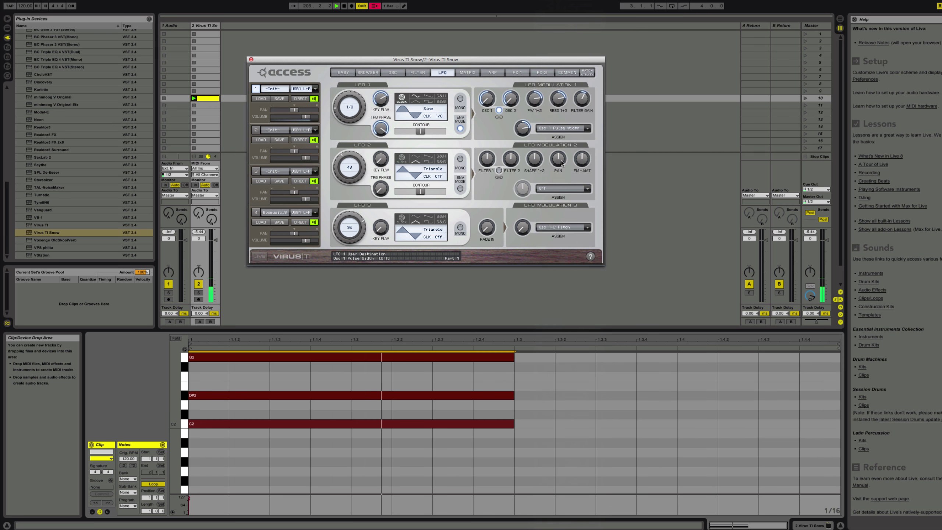
click(562, 130)
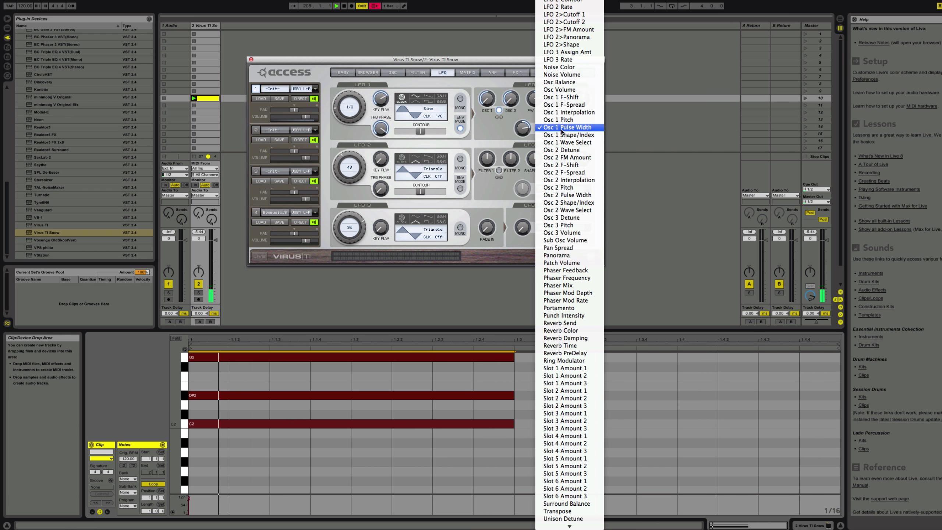
click(560, 121)
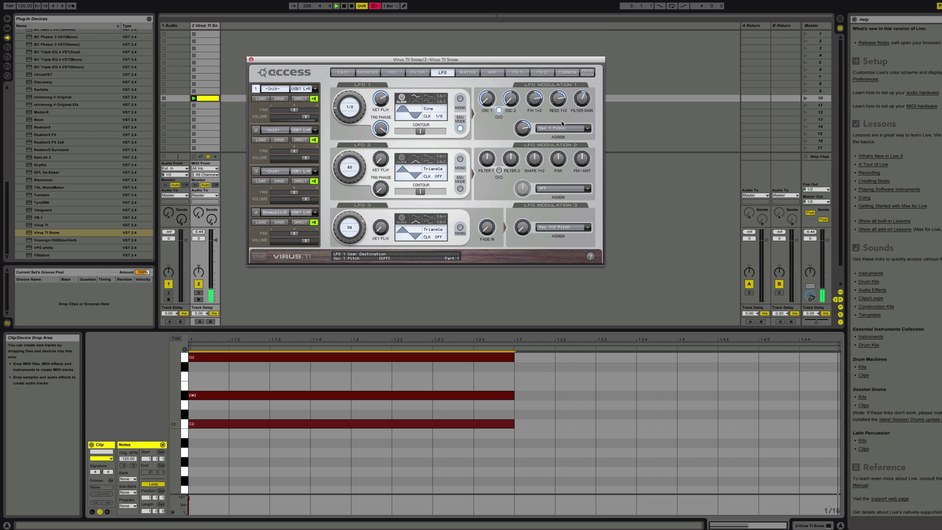
Lower LFO 1's Osc 1 Pitch destination amount to +35.9 % and readjust its key follow.
mouse_move(518, 133)
drag(519, 121, 518, 138)
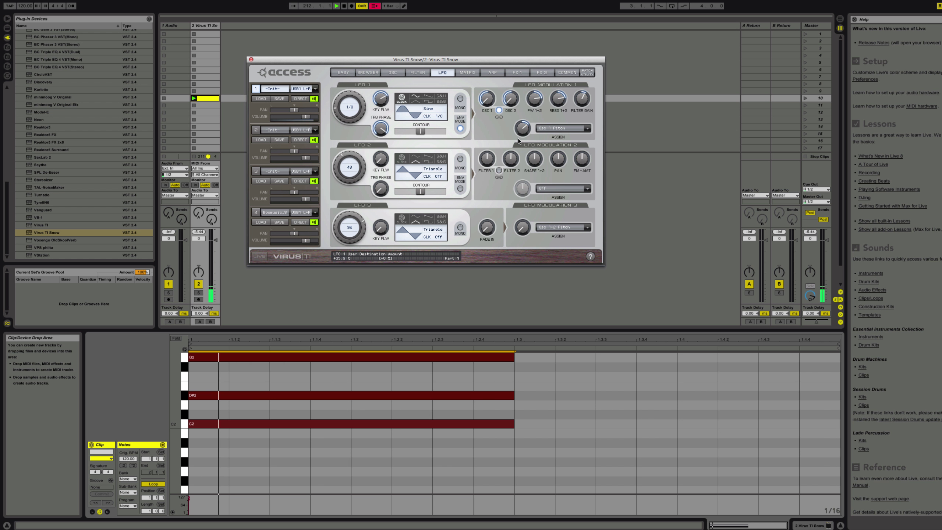
mouse_move(508, 103)
drag(507, 72, 504, 114)
mouse_move(378, 114)
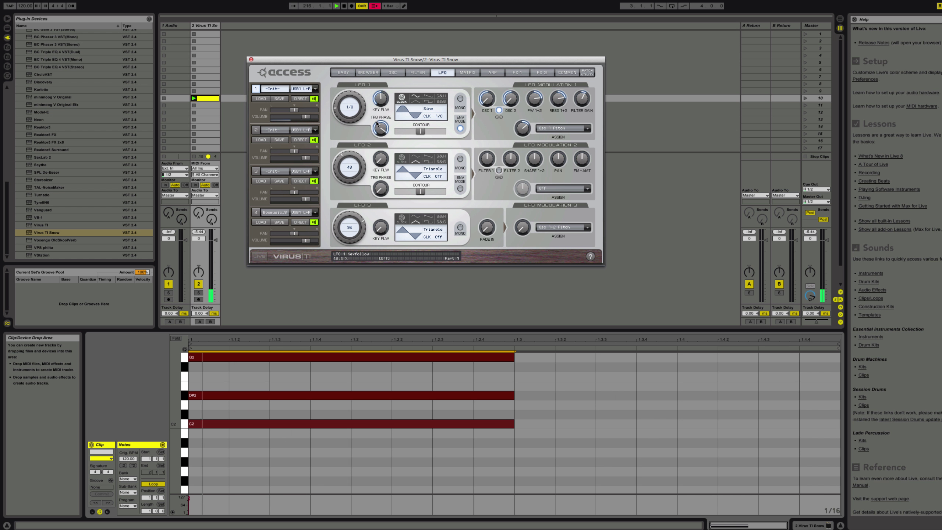
Lower LFO 1's pulse width modulation and readjust its linked oscillator 1 and 2 modulation amounts.
mouse_move(514, 97)
drag(530, 116, 529, 157)
mouse_move(340, 113)
drag(337, 113, 336, 108)
mouse_move(489, 103)
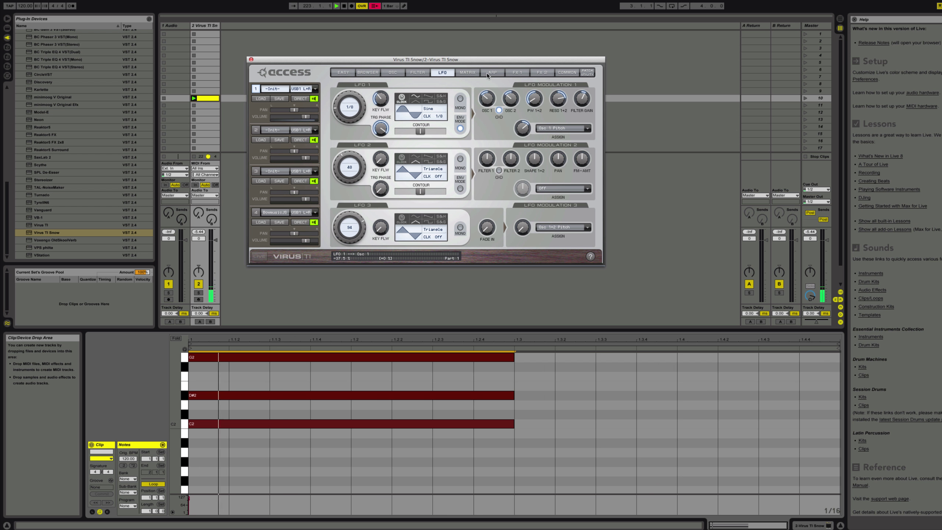
drag(486, 73, 482, 114)
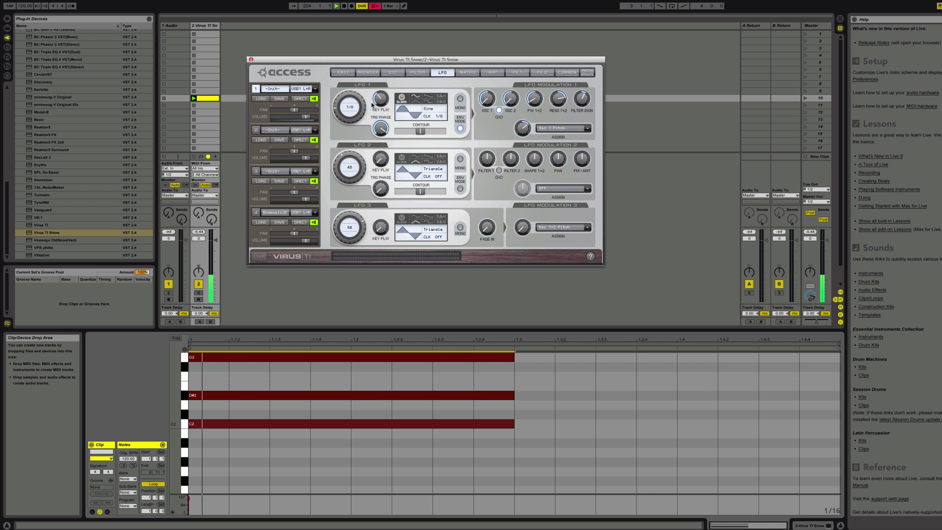
Set LFO 1's trigger phase to 110 and its Osc 1 Pitch destination amount to +17.2 %.
mouse_move(377, 136)
mouse_down()
mouse_move(376, 149)
mouse_move(380, 135)
mouse_up()
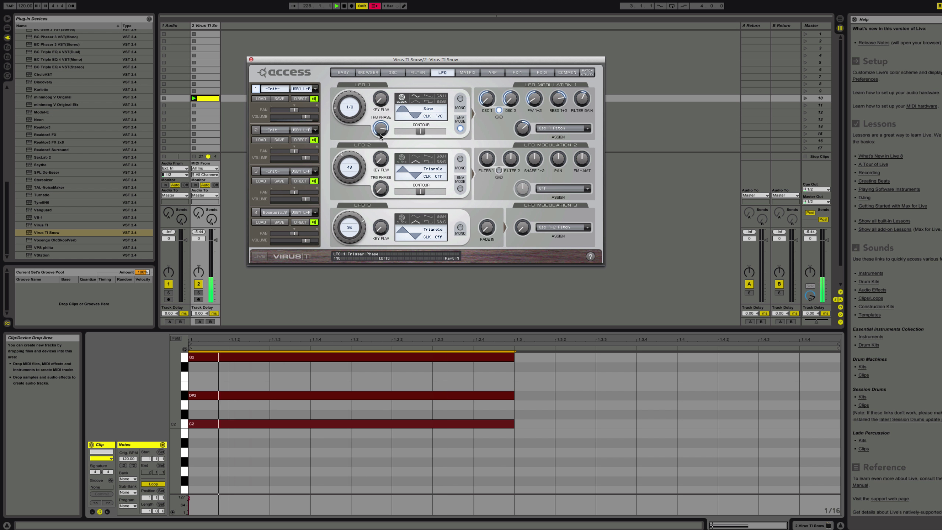
drag(521, 142, 524, 137)
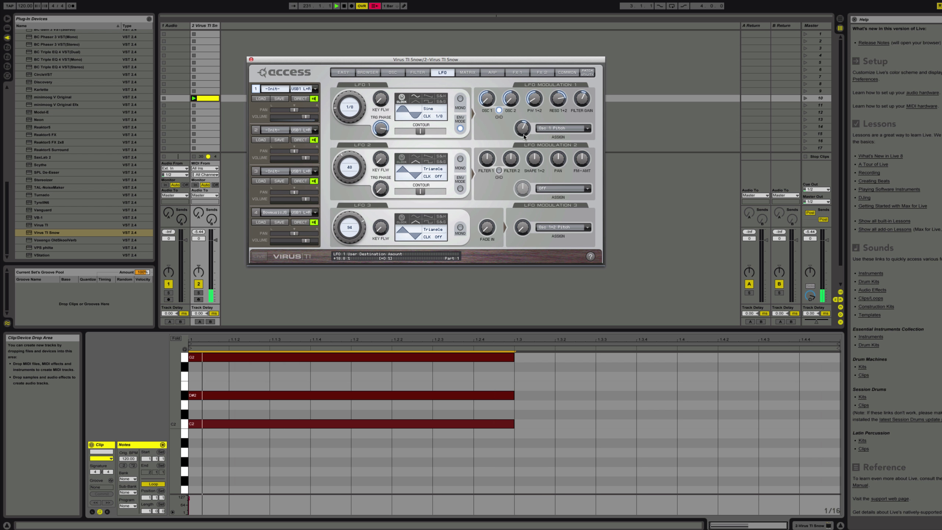
drag(523, 136, 523, 135)
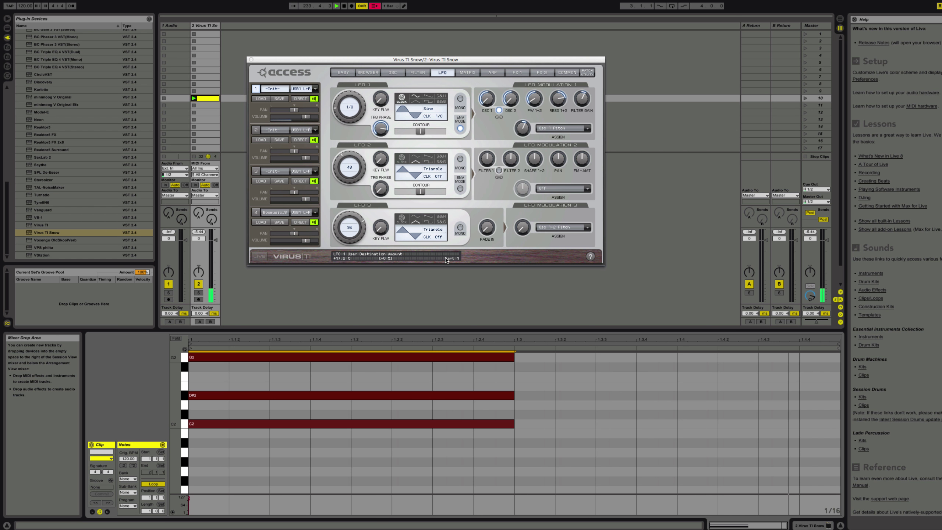
Try the chord one octave higher and return it to its original octave.
key(shift+Up)
key(shift+Down)
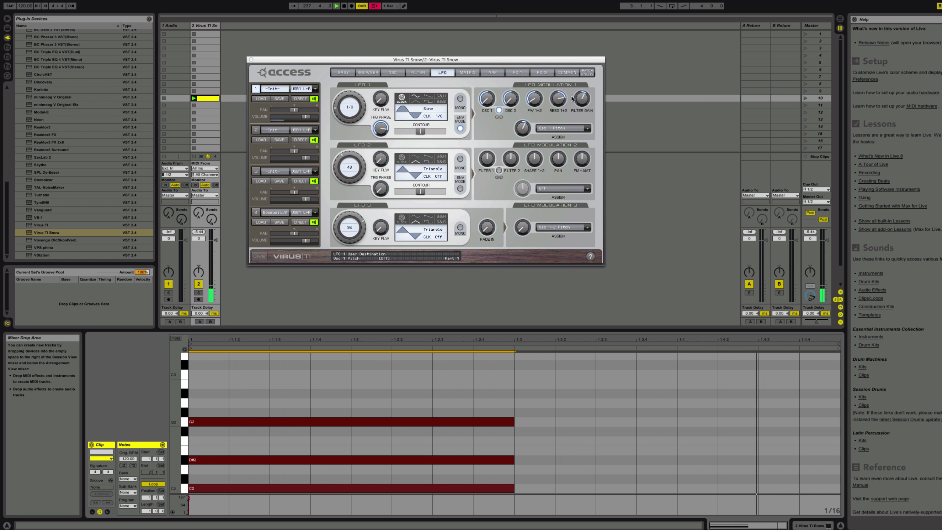
Readjust LFO 1's filter gain, resonance and pulse width modulation amounts while listening, and stop playback.
click(583, 124)
drag(584, 124, 582, 139)
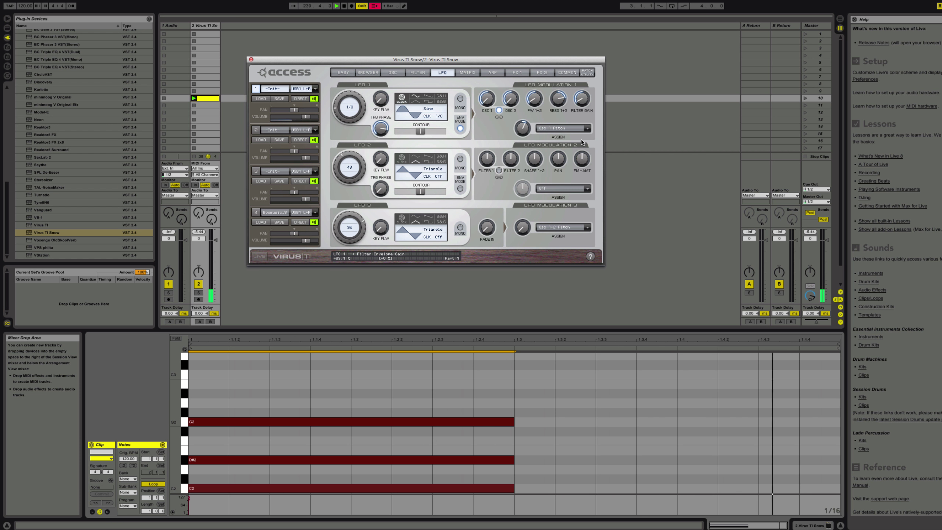
drag(559, 99, 559, 156)
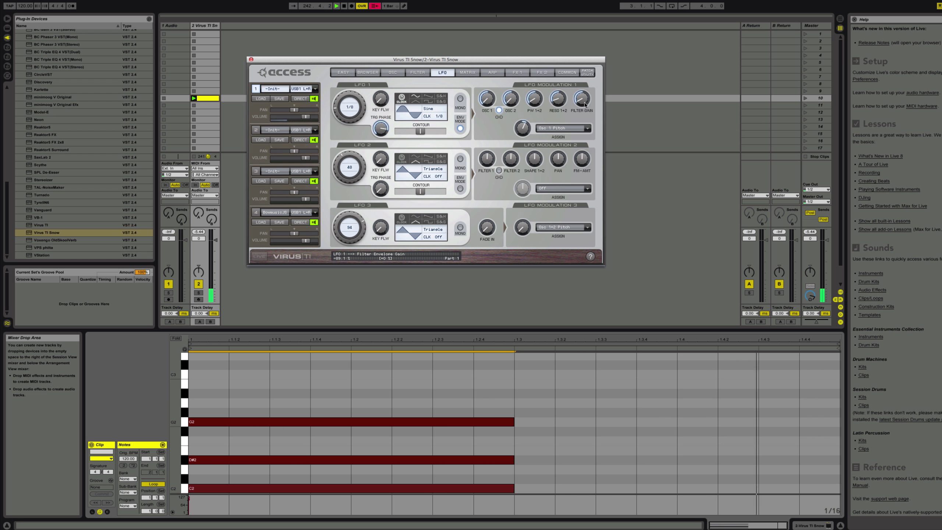
mouse_move(581, 98)
mouse_down()
mouse_move(584, 53)
mouse_move(585, 81)
mouse_up()
drag(534, 98, 537, 60)
key(space)
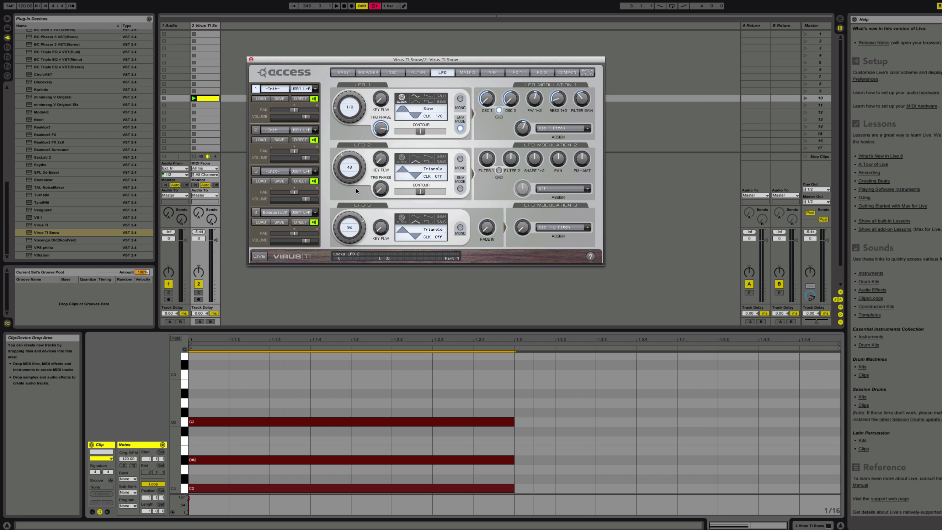
In modulation matrix Slot 4, route Envelope 3 to Filter Env Release and raise the amount.
click(473, 73)
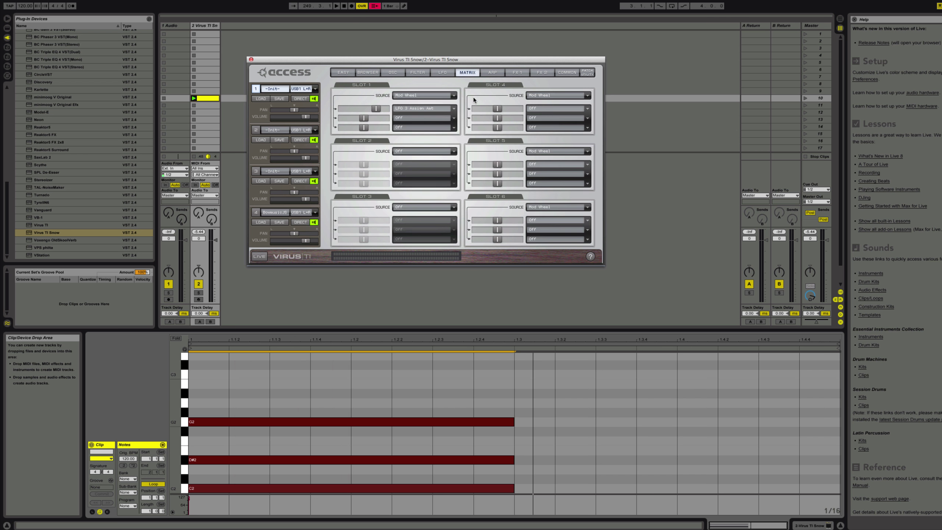
click(539, 96)
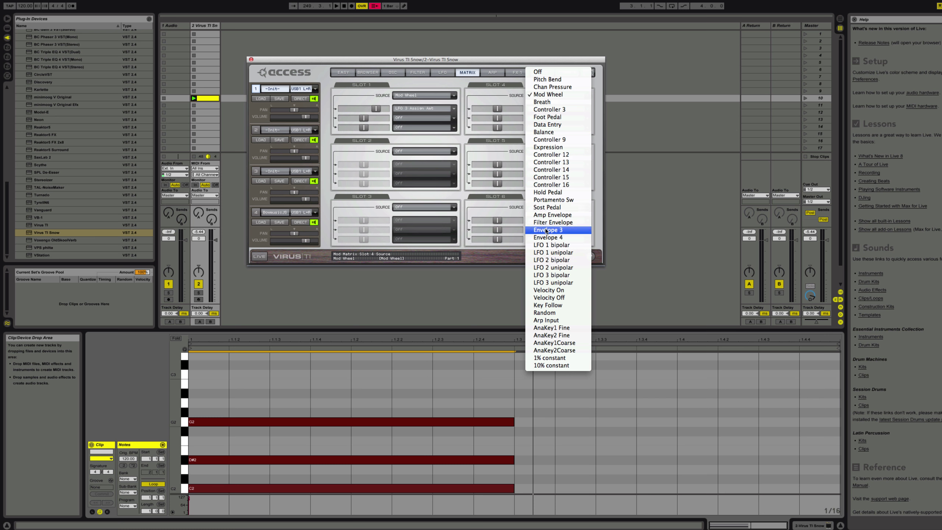
click(545, 228)
click(548, 109)
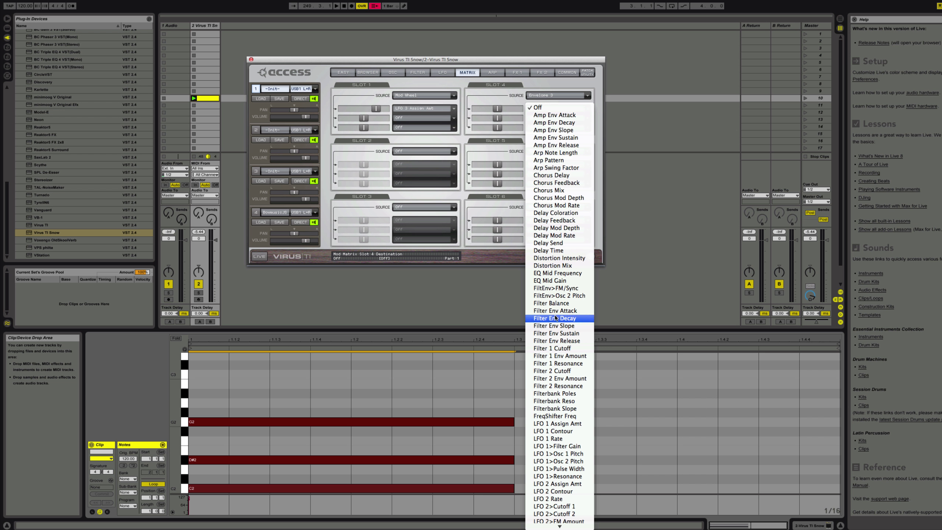
click(555, 340)
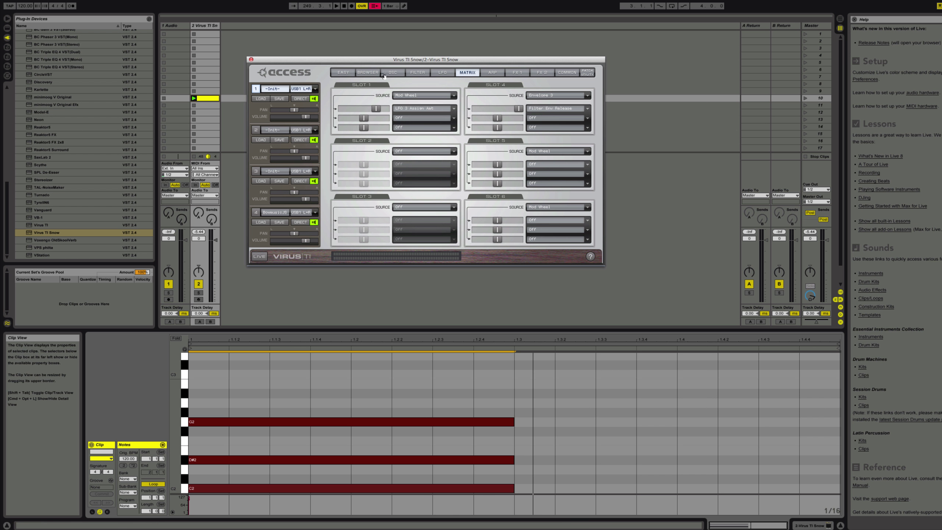
Display Envelope 3 in the filter section's auxiliary envelopes and launch the chord clip.
click(399, 73)
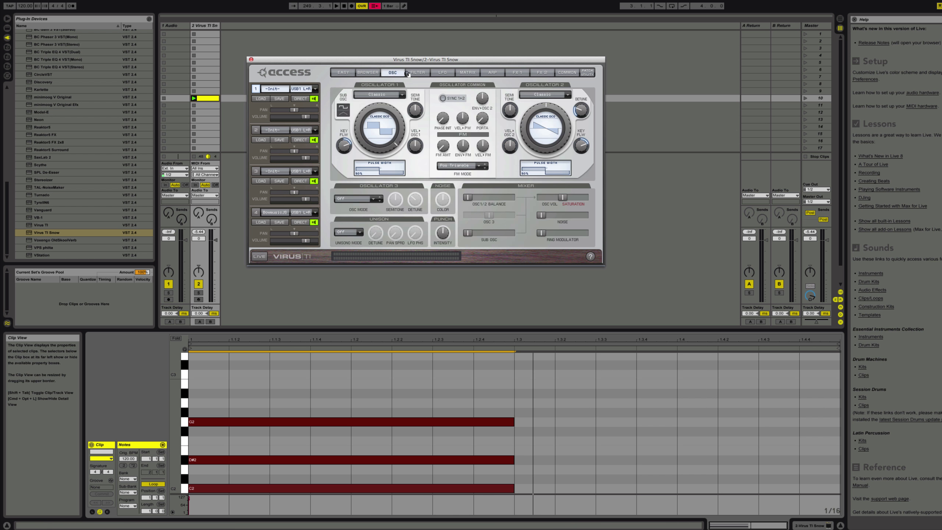
click(413, 73)
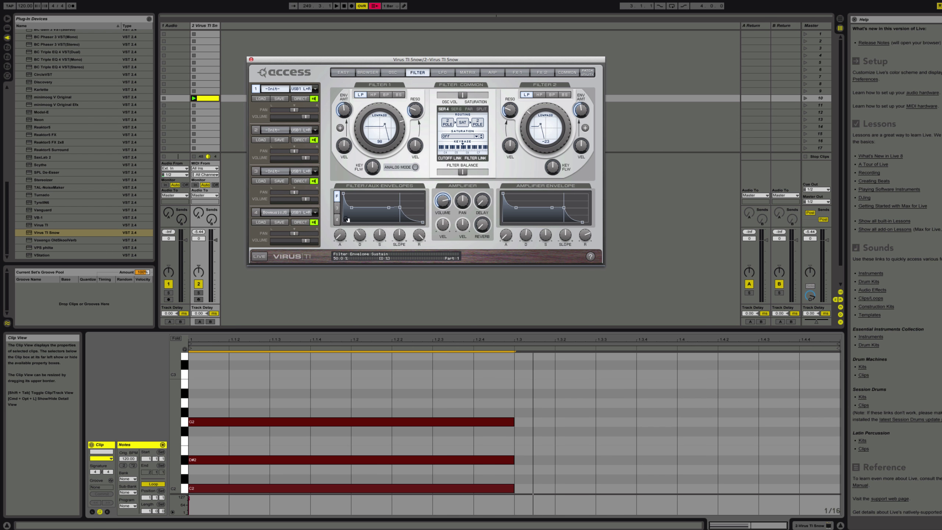
click(336, 209)
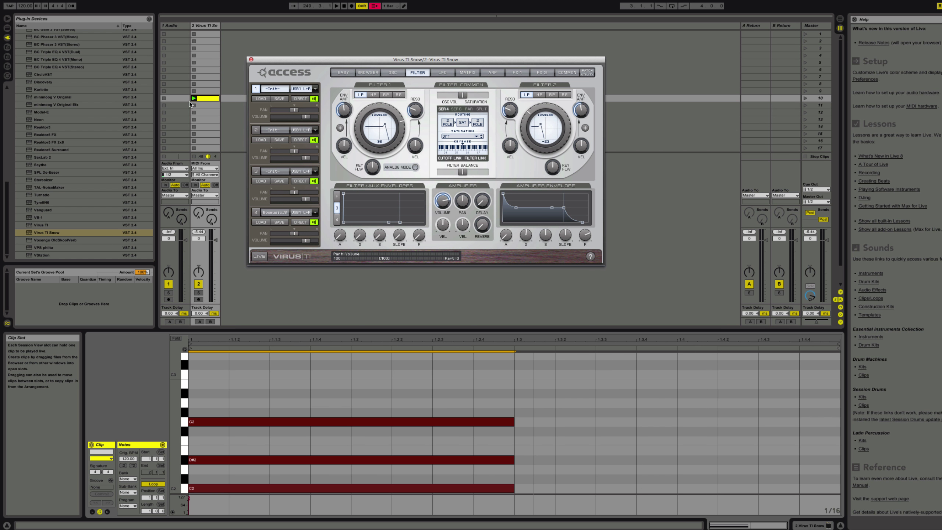
click(468, 73)
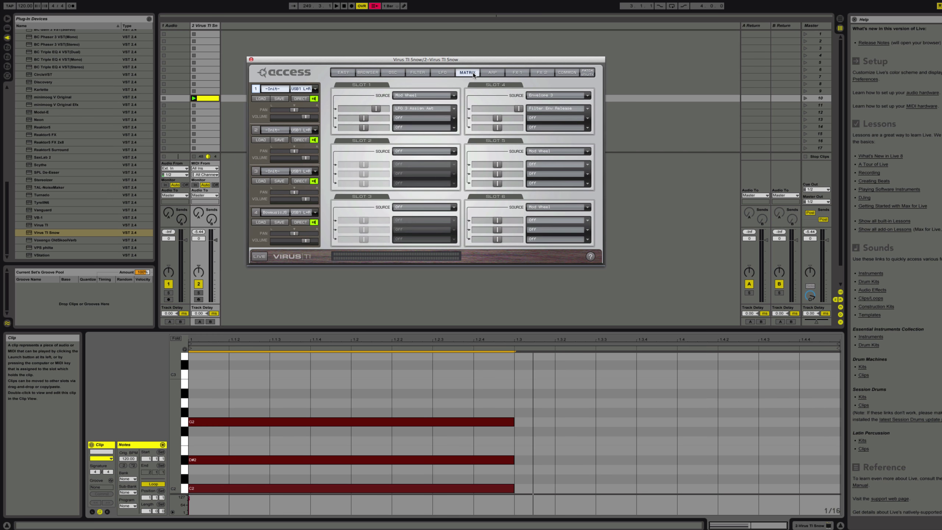
click(392, 73)
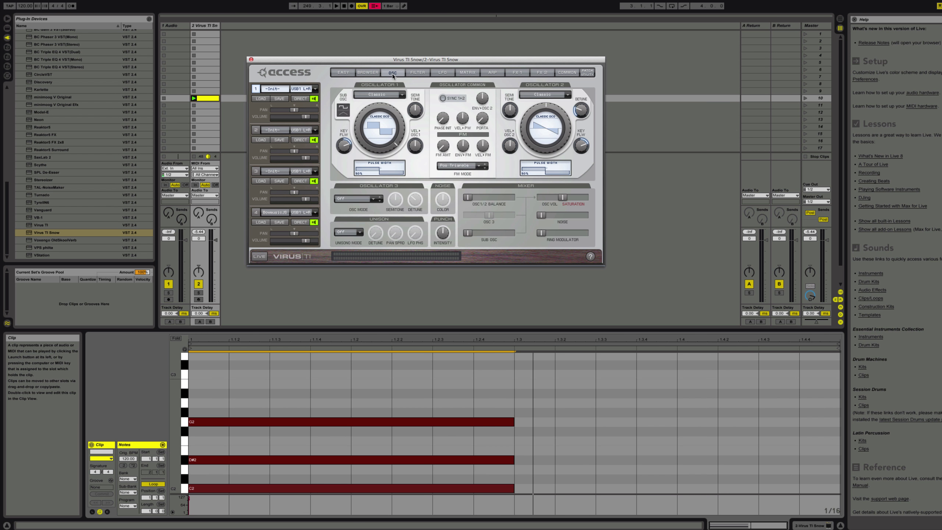
click(417, 73)
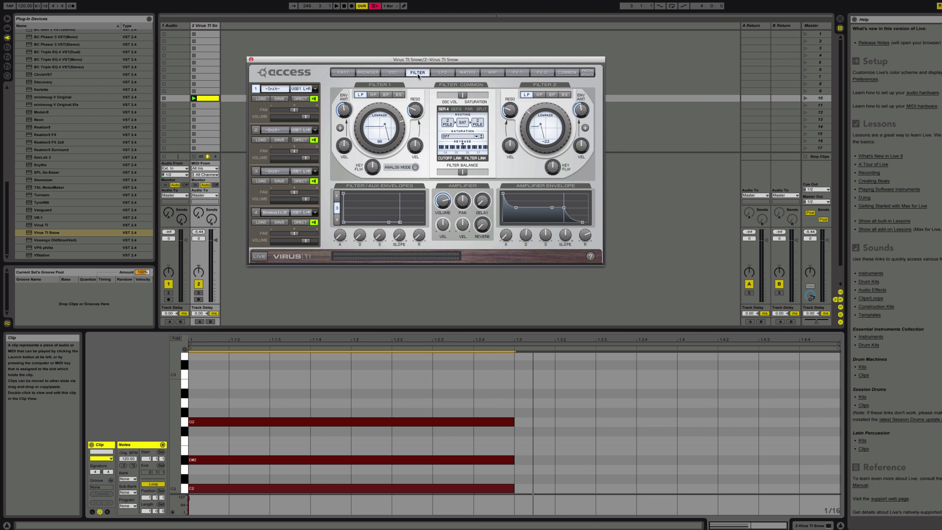
click(193, 99)
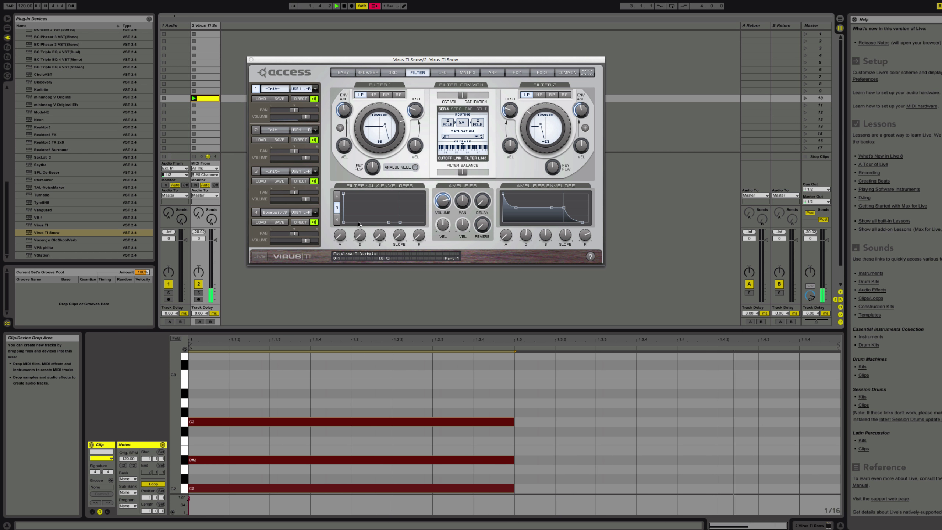
Shape Envelope 3 with a longer attack, a very short decay and a sustain of about 31 %.
drag(343, 221, 413, 218)
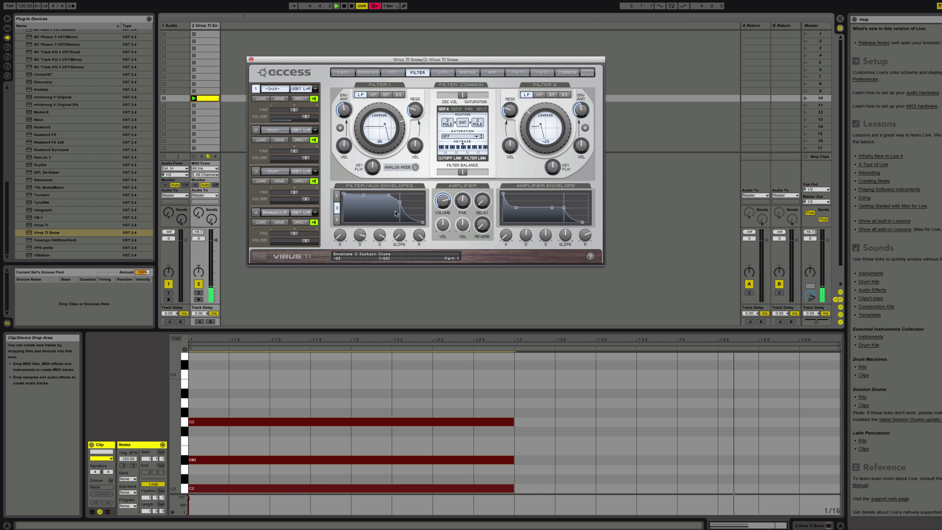
drag(388, 195, 386, 214)
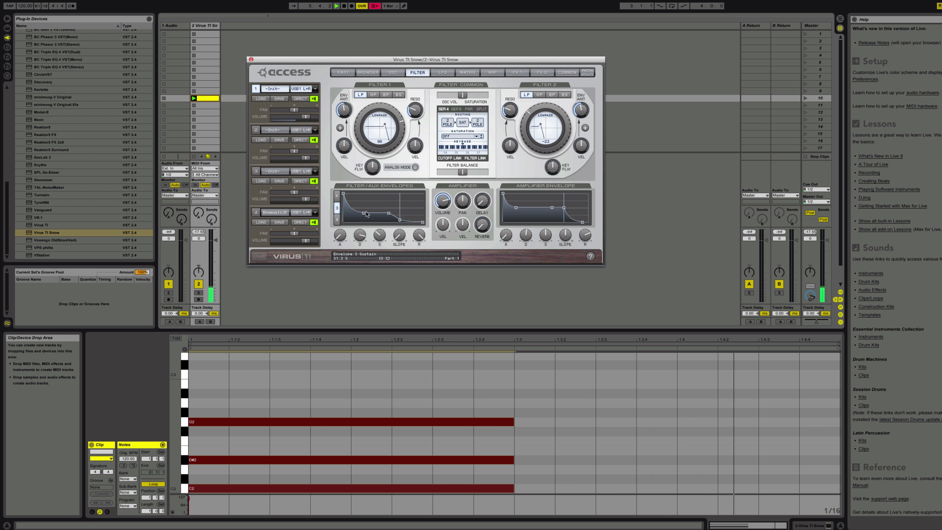
drag(344, 194, 369, 196)
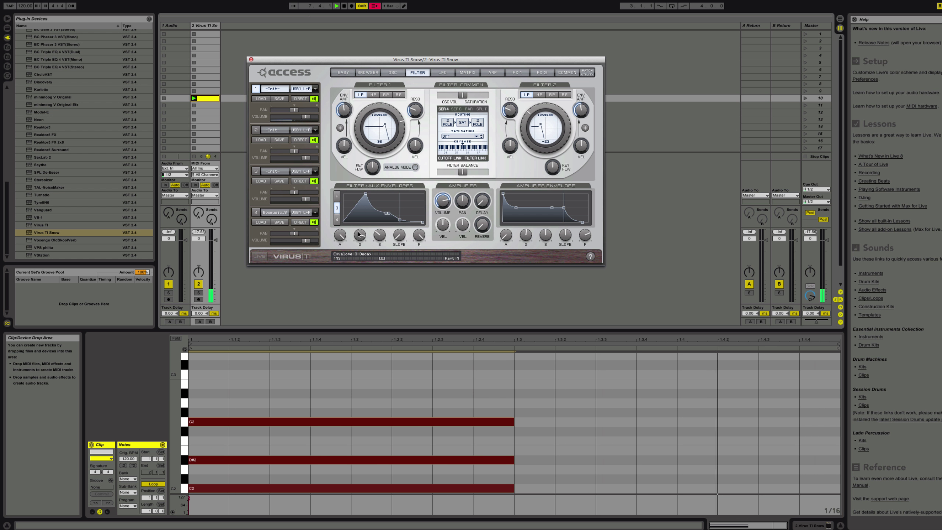
drag(359, 234, 356, 312)
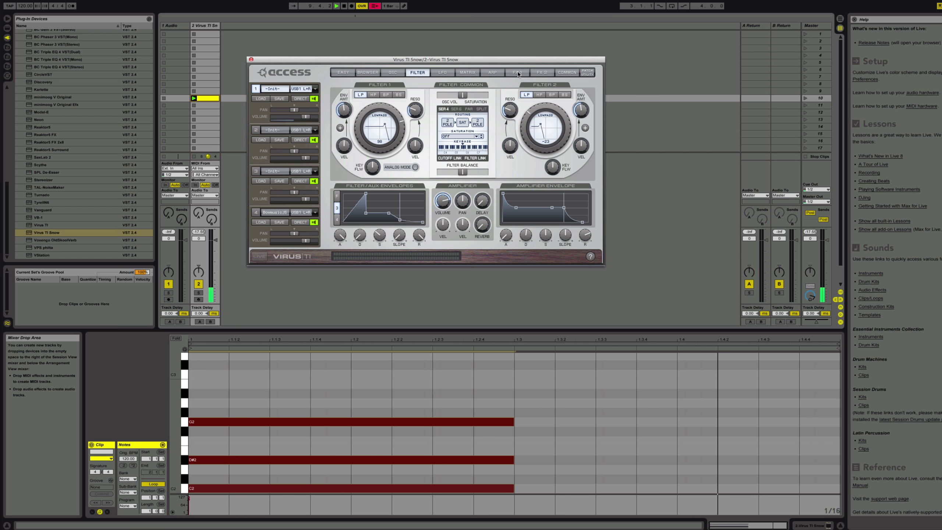
Reroute Envelope 3 in modulation matrix Slot 4 to Filter 1 Cutoff and raise its amount to +63.
click(467, 73)
drag(518, 109, 479, 109)
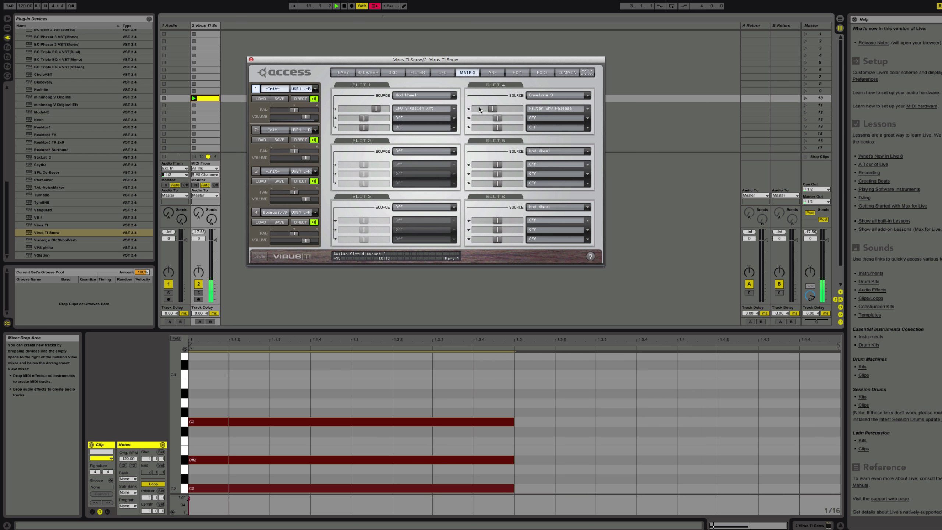
click(536, 108)
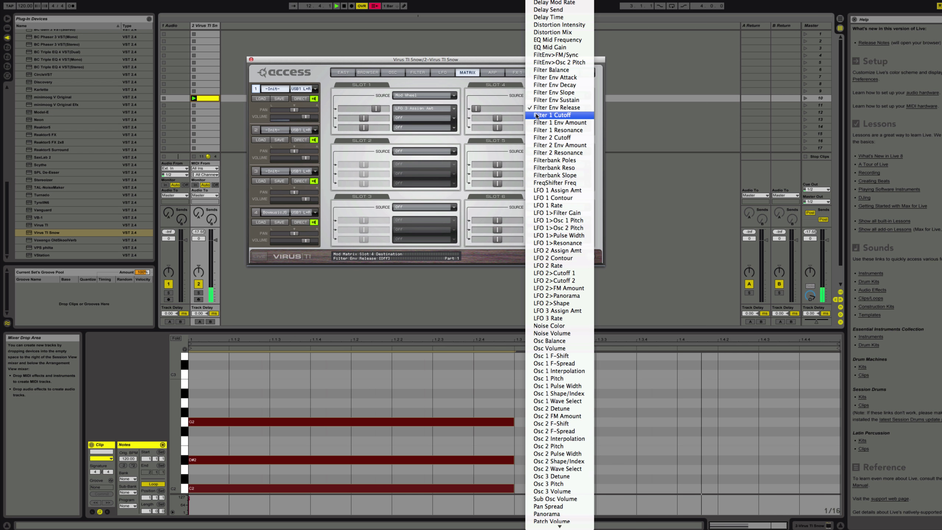
click(536, 115)
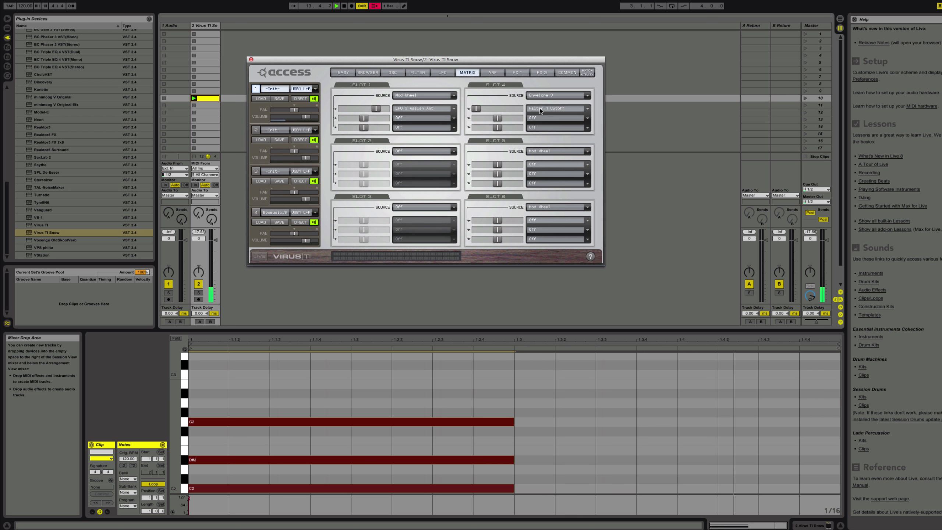
mouse_move(482, 108)
drag(502, 109, 534, 111)
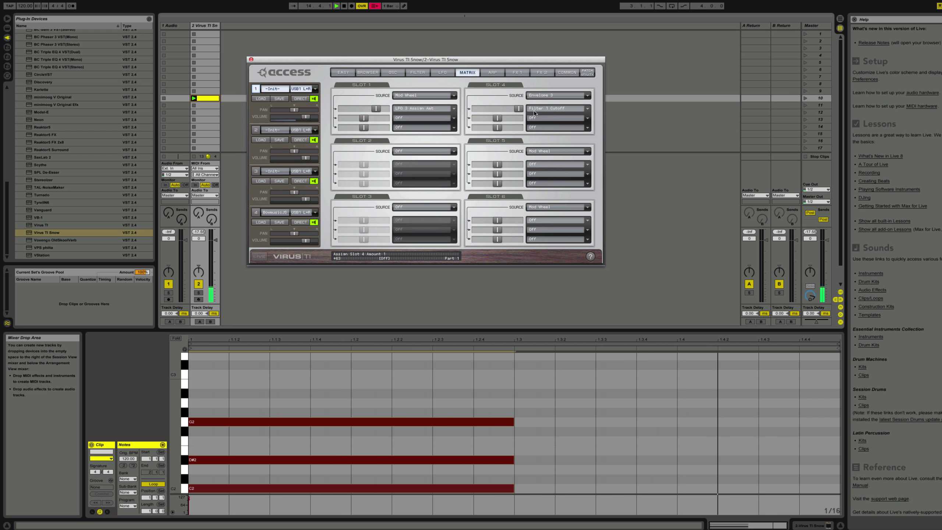
Reshape Envelope 3 in the filter section with an immediate attack, 100 % sustain and a shorter release.
click(431, 72)
click(425, 72)
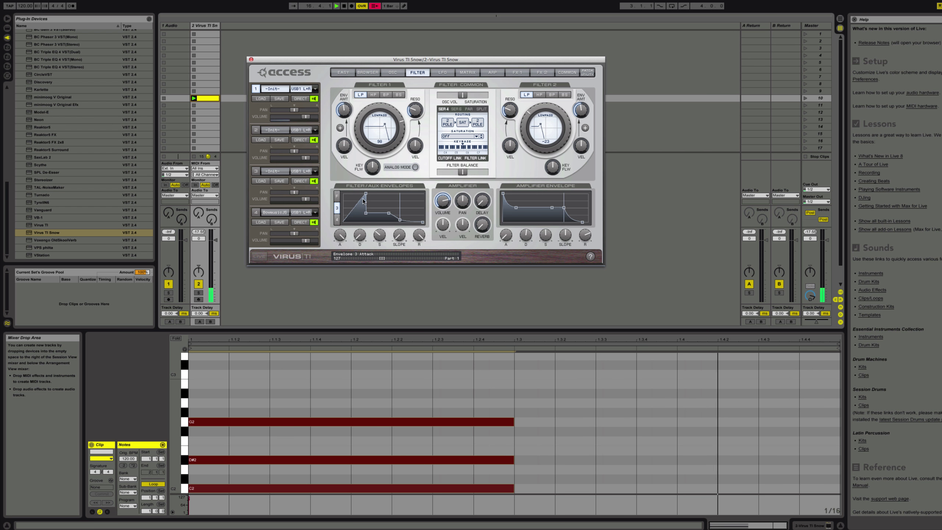
mouse_move(363, 202)
mouse_down()
mouse_move(349, 215)
mouse_move(358, 187)
mouse_up()
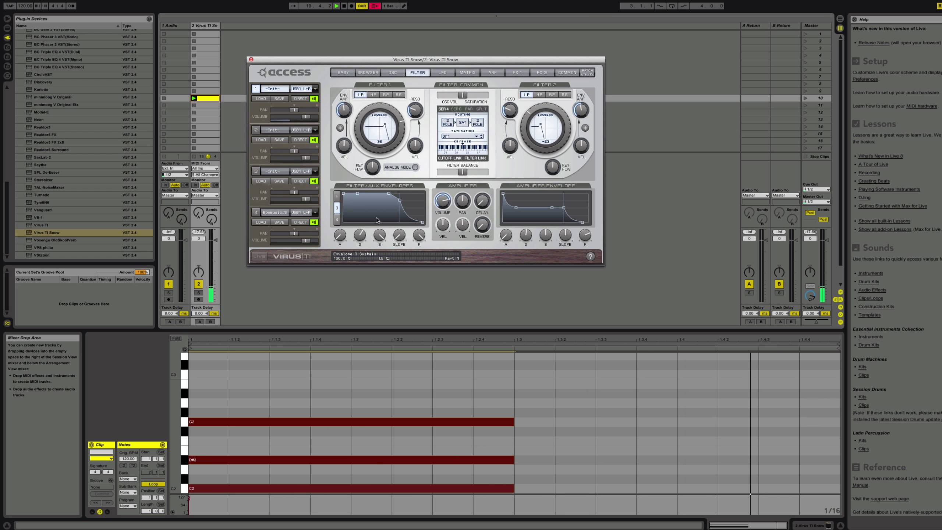
drag(423, 222, 408, 222)
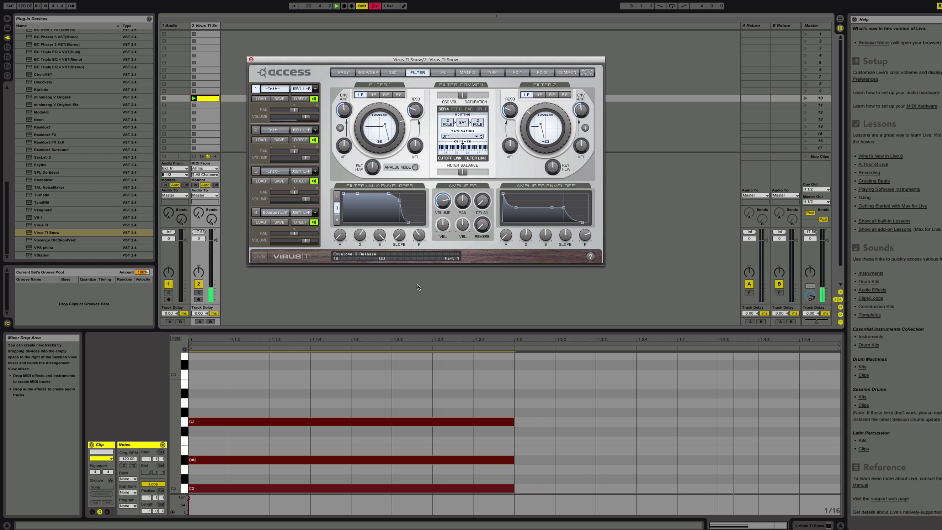
Lower Filter 1's cutoff to 22, reduce Envelope 3's sustain and set its release to 127.
drag(400, 200, 396, 190)
drag(376, 149, 357, 216)
drag(408, 222, 422, 222)
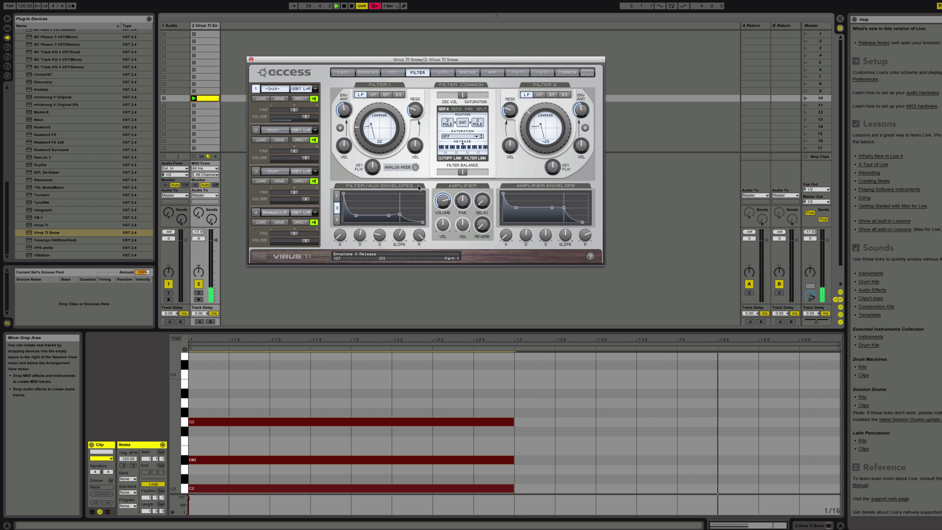
Lengthen Envelope 3's attack and reduce its Filter 1 Cutoff amount in matrix Slot 4 to about +39.
click(339, 233)
drag(339, 232, 340, 209)
drag(340, 209, 362, 251)
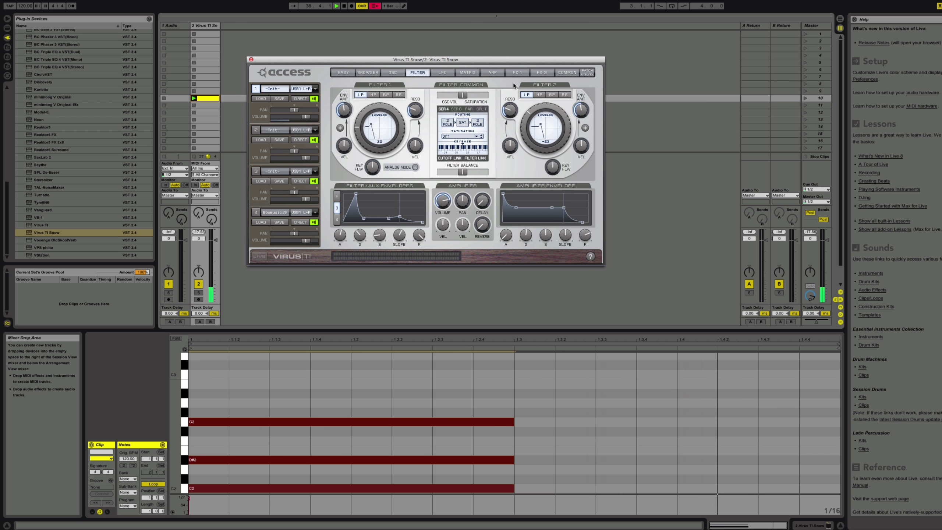
click(474, 72)
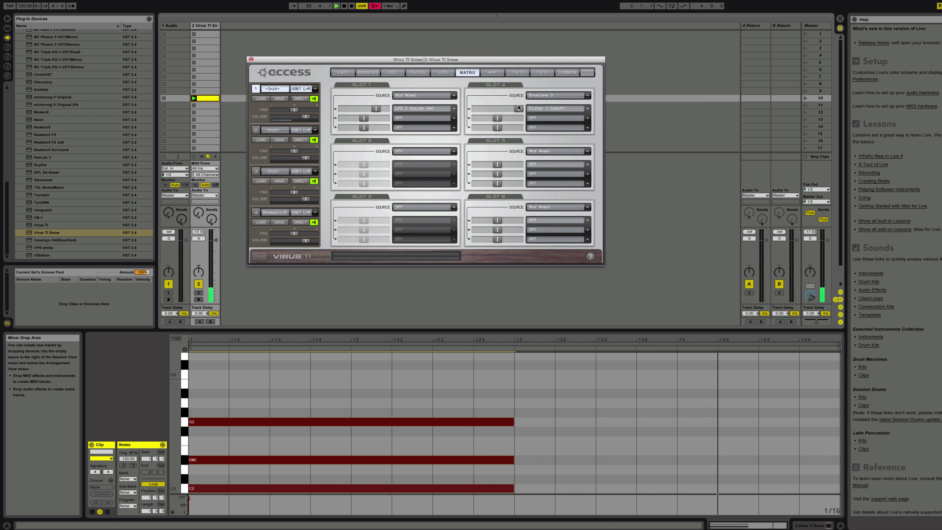
mouse_move(518, 108)
mouse_down()
mouse_move(484, 110)
mouse_move(503, 109)
mouse_up()
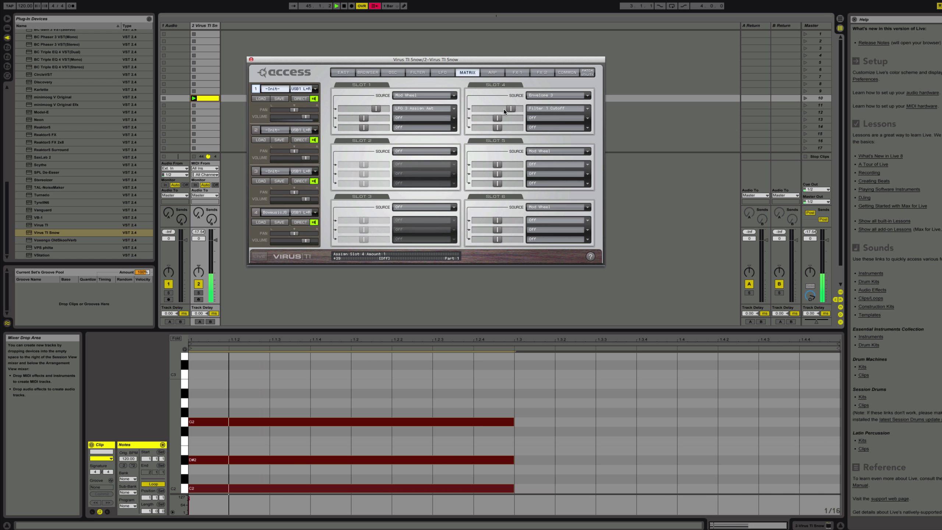
Set LFO 1's clock to 1/16 and its trigger phase to 110.
click(520, 74)
click(451, 71)
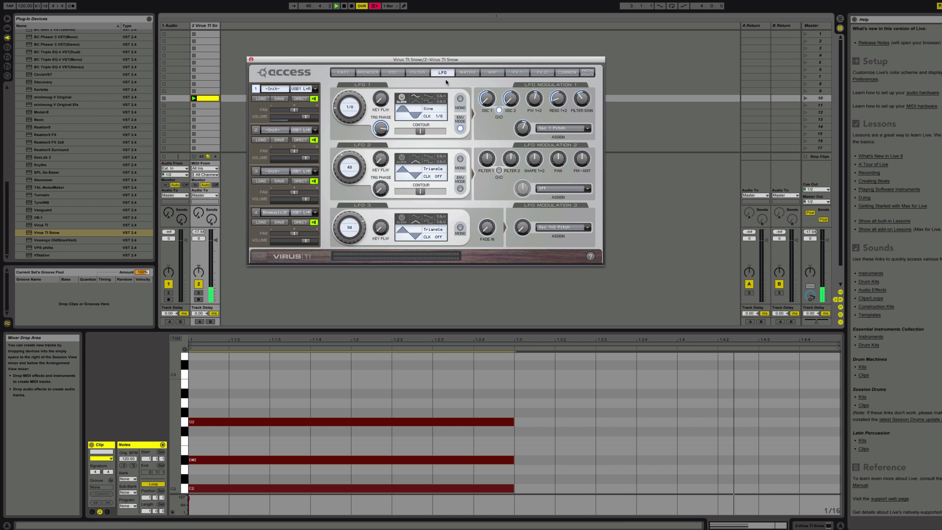
scroll(336, 105, up, 1)
scroll(336, 106, down, 2)
mouse_move(405, 130)
mouse_down()
mouse_move(433, 132)
mouse_move(419, 131)
mouse_up()
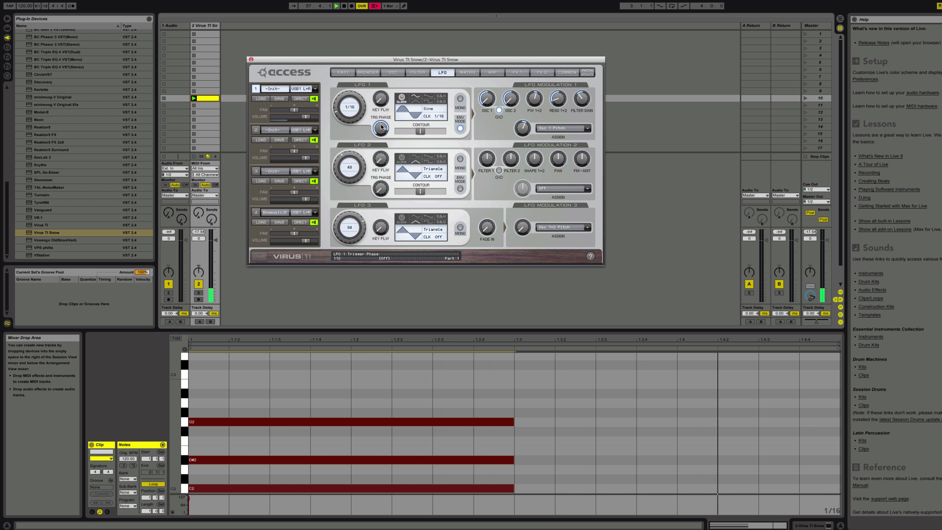
Raise Slot 4's Filter 1 Cutoff amount to about +44 and assign Osc 1 Pitch as the slot's second destination.
click(468, 72)
drag(509, 108, 514, 109)
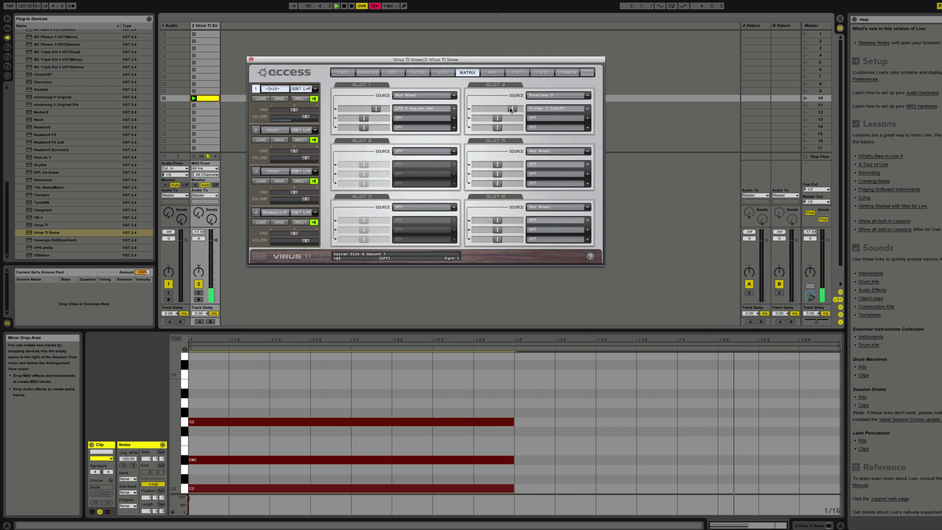
click(534, 118)
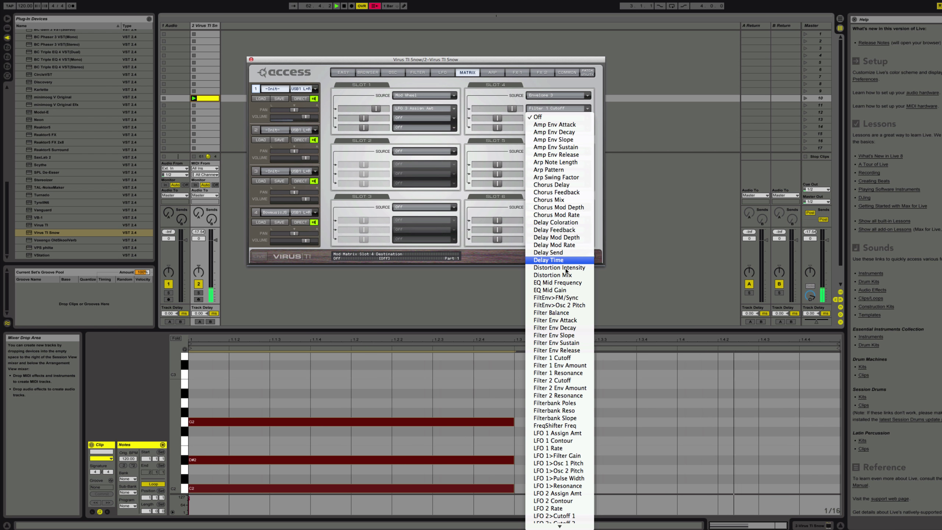
scroll(558, 306, down, 1)
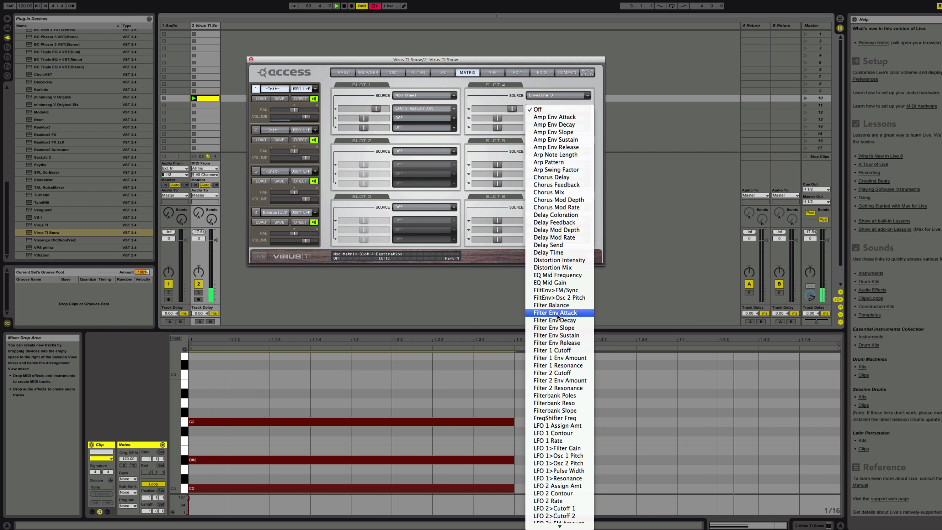
scroll(559, 379, down, 5)
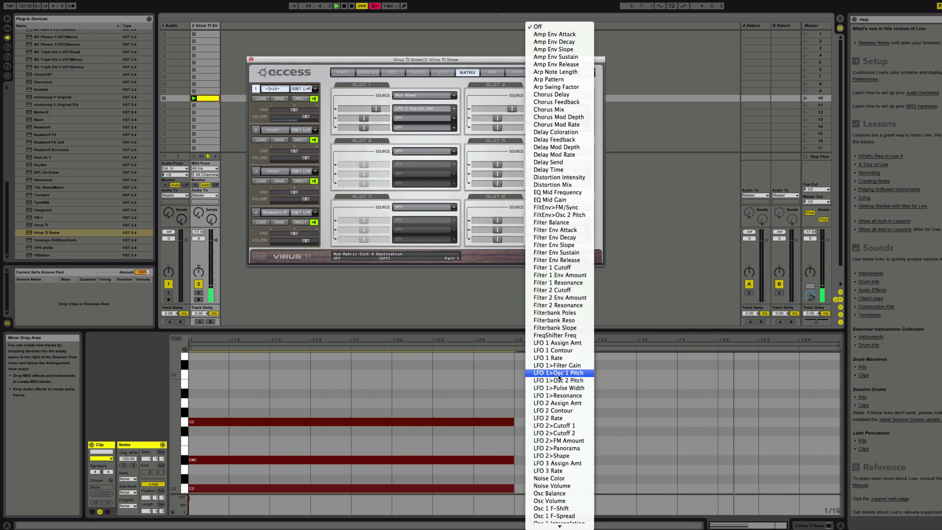
scroll(559, 376, down, 3)
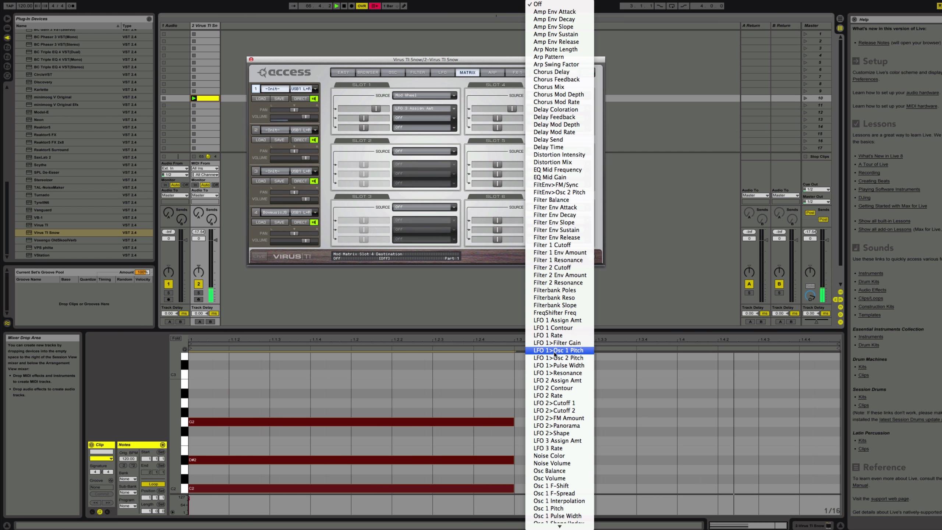
scroll(556, 396, down, 1)
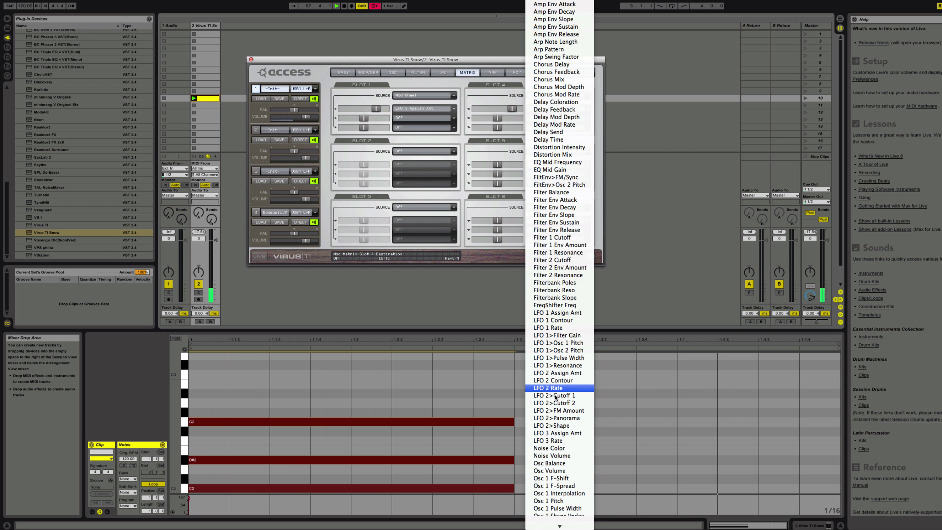
scroll(555, 396, down, 2)
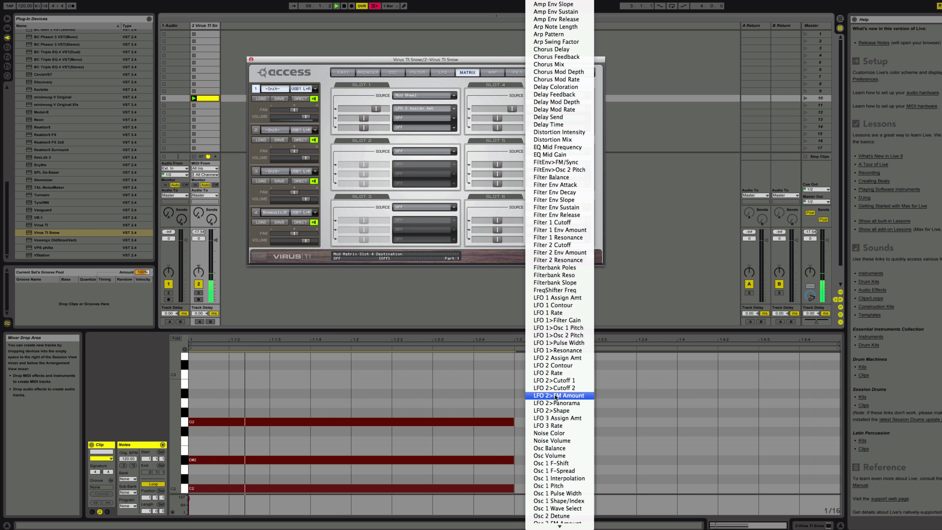
click(550, 489)
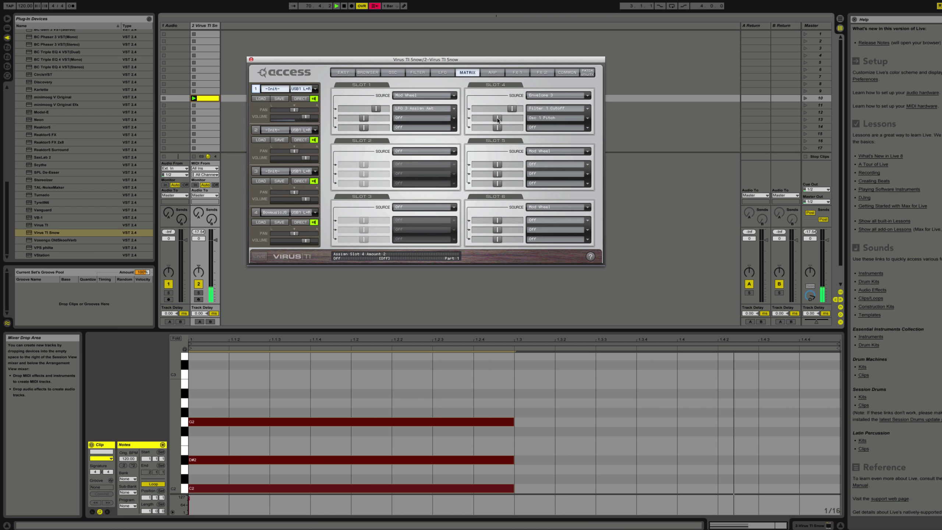
mouse_move(497, 118)
mouse_down()
mouse_move(481, 118)
mouse_move(522, 119)
mouse_move(498, 117)
mouse_up()
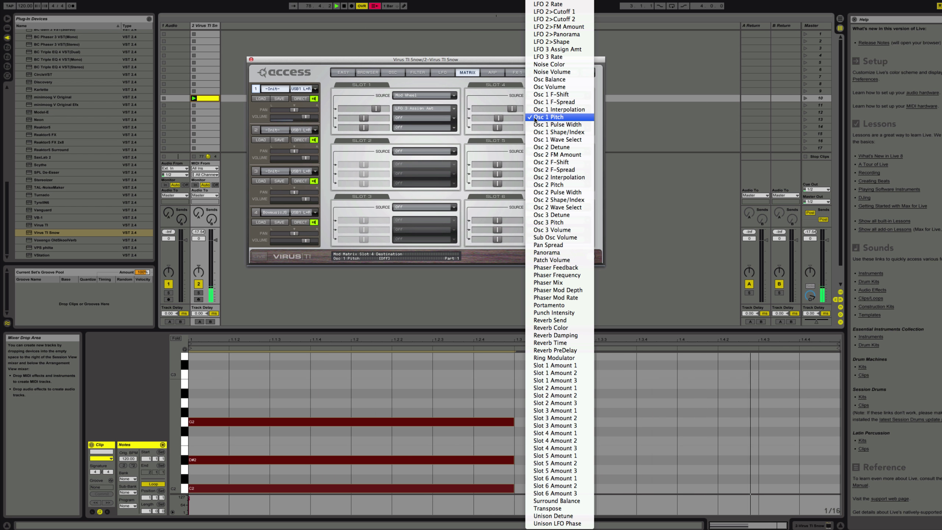
Try Osc 1 Shape/Index at about +39 and Osc 1 Wave Select at about +18 as Slot 4's second destination.
click(536, 118)
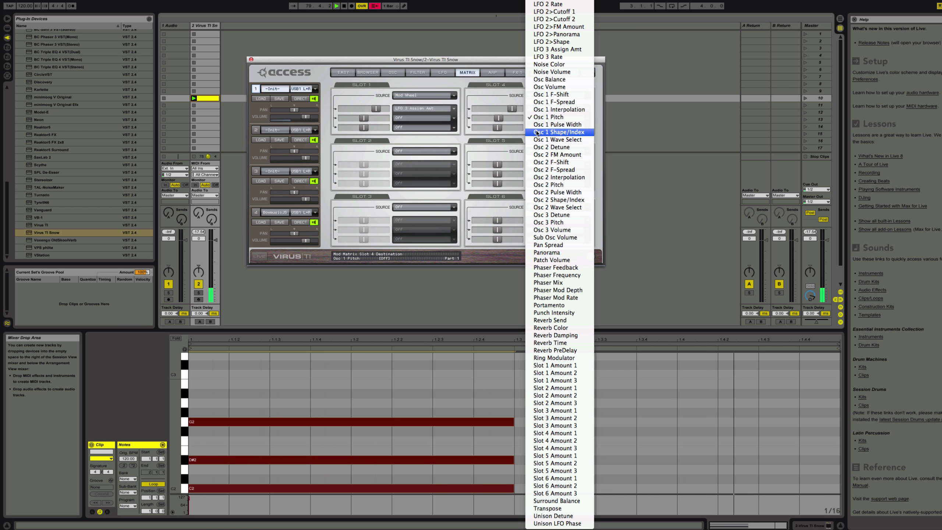
click(538, 133)
drag(499, 119, 513, 119)
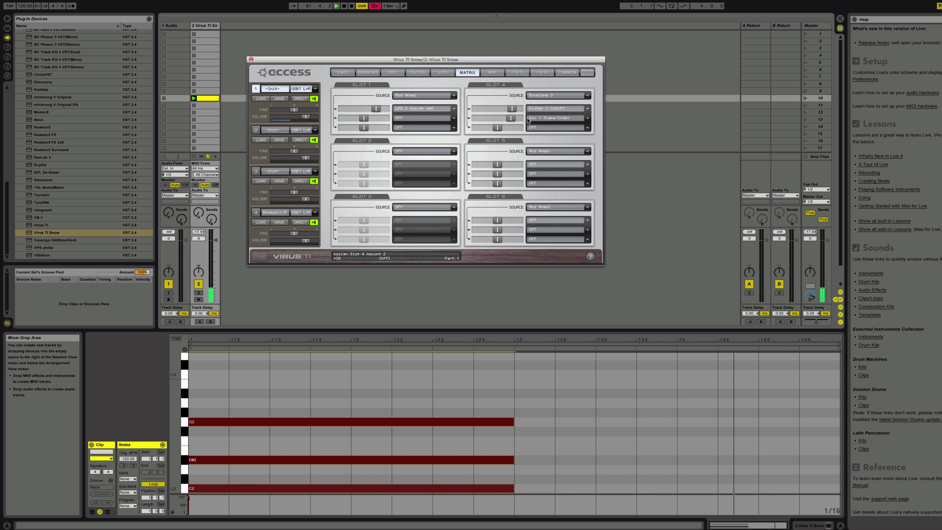
click(529, 117)
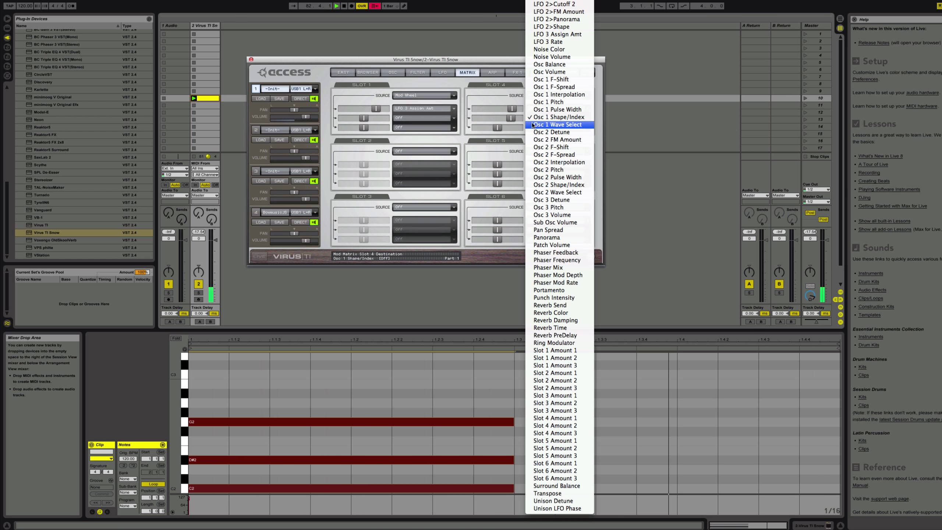
click(532, 125)
mouse_move(512, 118)
mouse_down()
mouse_move(523, 120)
mouse_move(474, 117)
mouse_move(504, 118)
mouse_up()
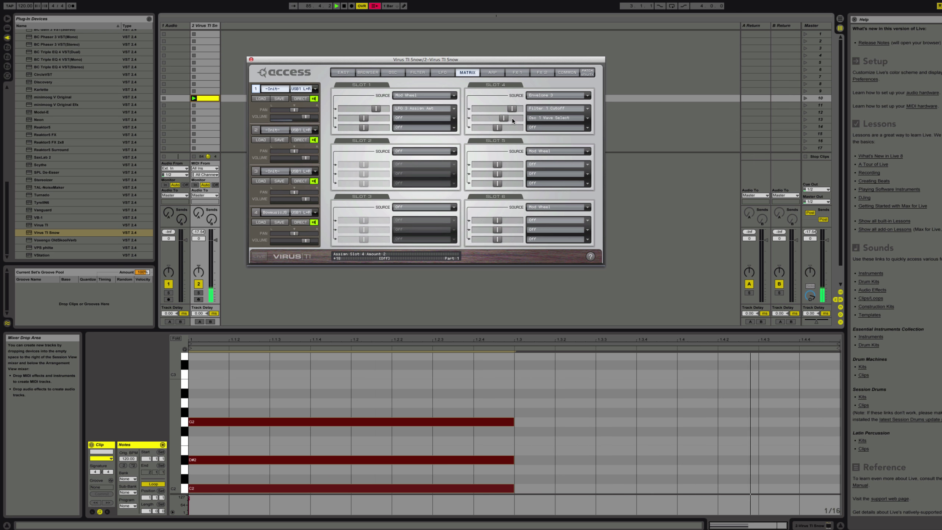
Try Osc 1 Interpolation and Osc 1 F-Shift as Slot 4's second destination, varying the amount for each.
click(534, 117)
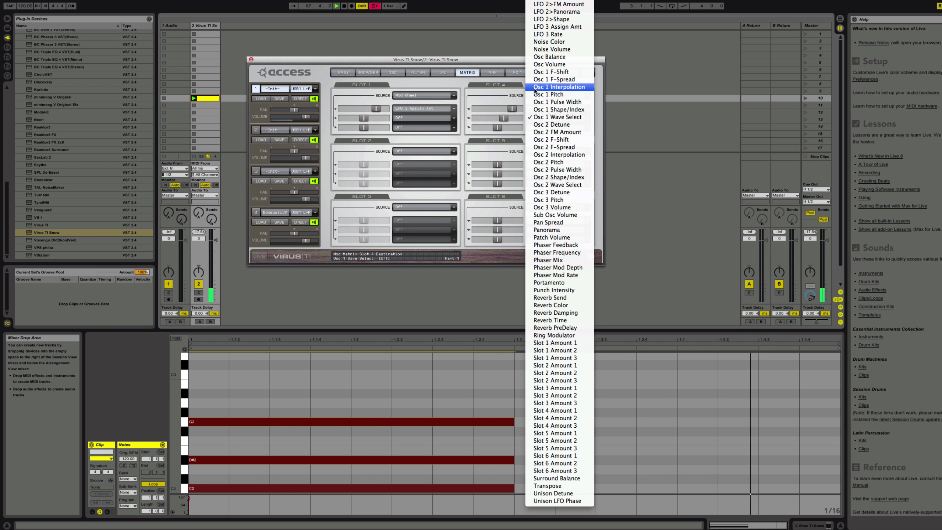
click(535, 87)
drag(507, 120, 529, 121)
click(529, 119)
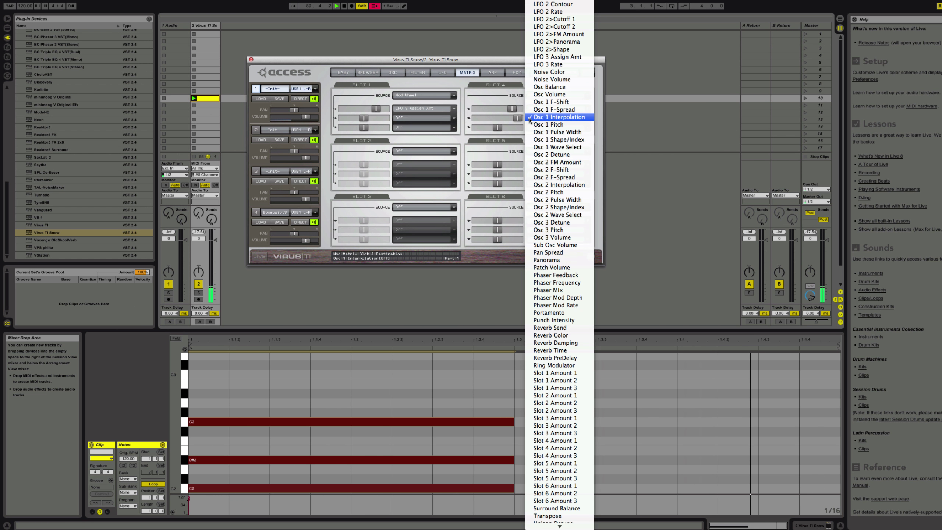
click(534, 103)
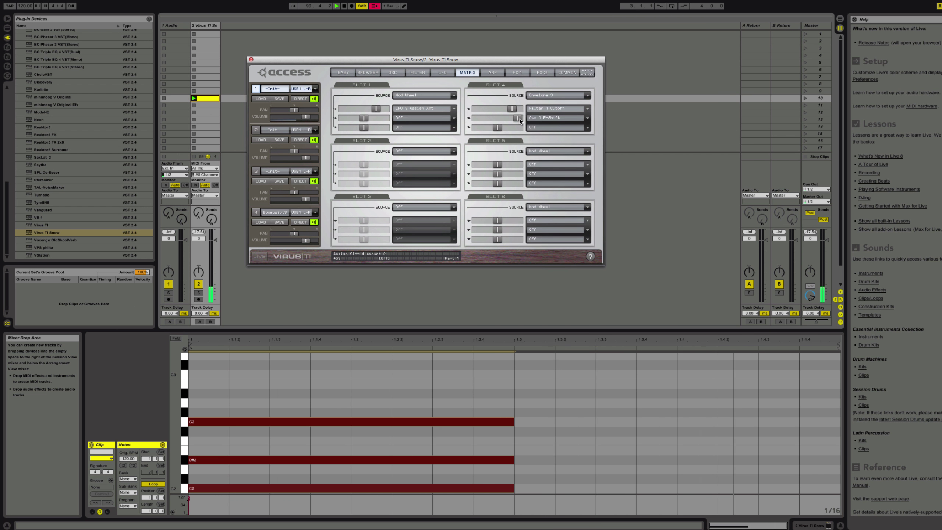
mouse_move(504, 117)
mouse_down()
mouse_move(478, 119)
mouse_move(507, 118)
mouse_up()
Try LFO 1>Osc 1 Pitch as Slot 4's second destination, sweeping the amount into negative values.
click(534, 118)
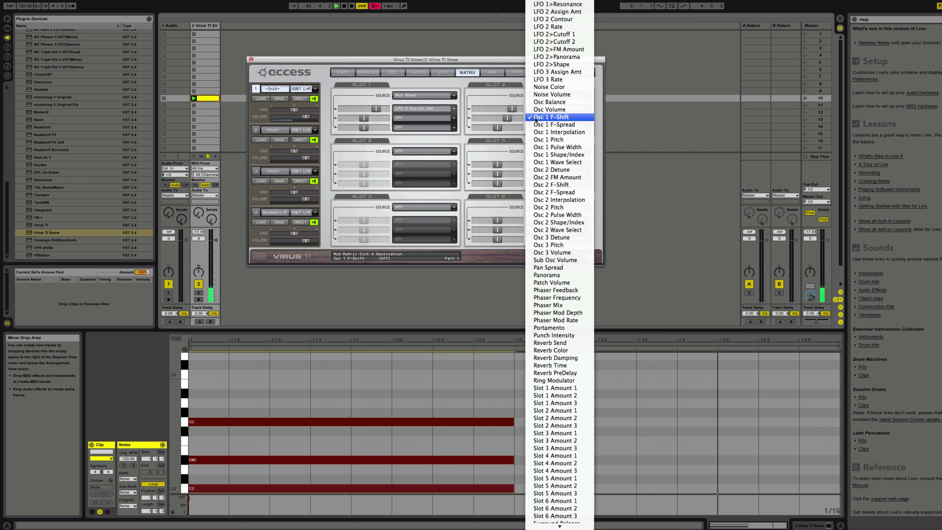
scroll(534, 118, up, 5)
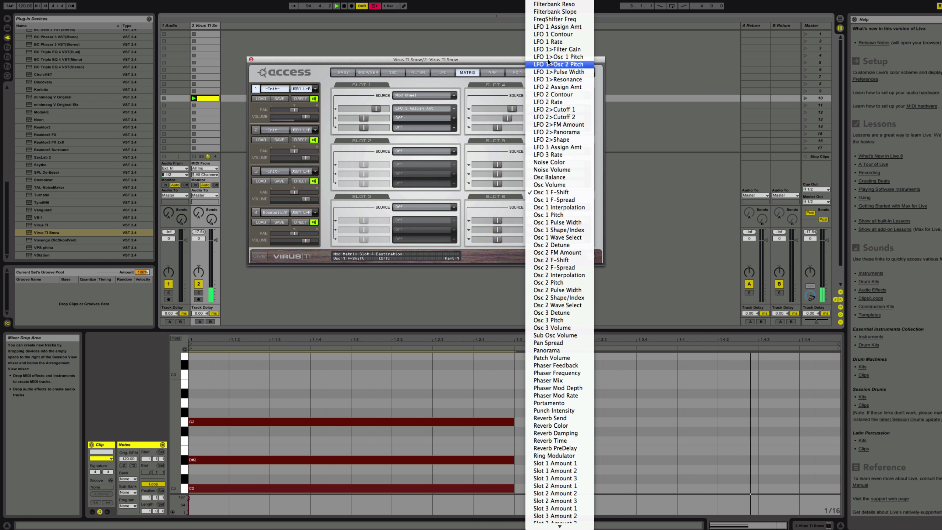
click(553, 56)
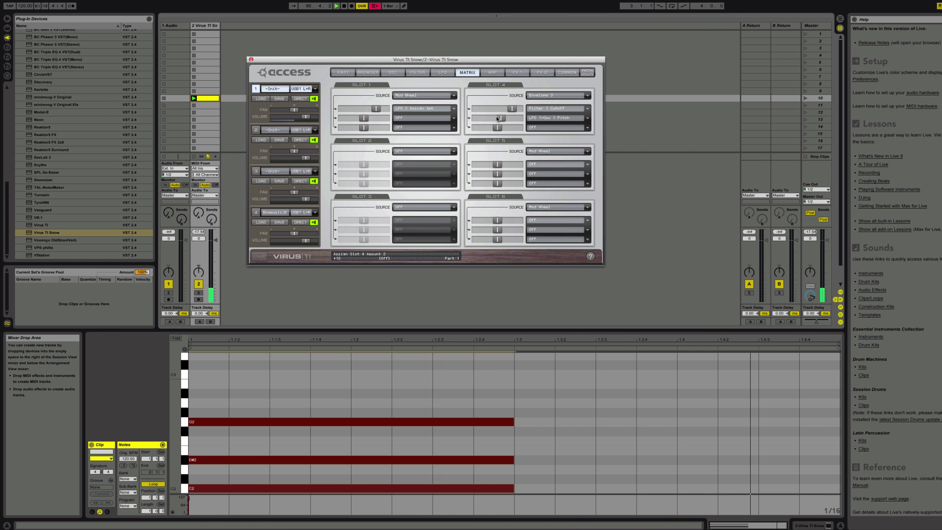
drag(497, 118, 482, 117)
Assign LFO 1>Filter Gain as Slot 4's second destination and set its amount to about +45.
click(538, 119)
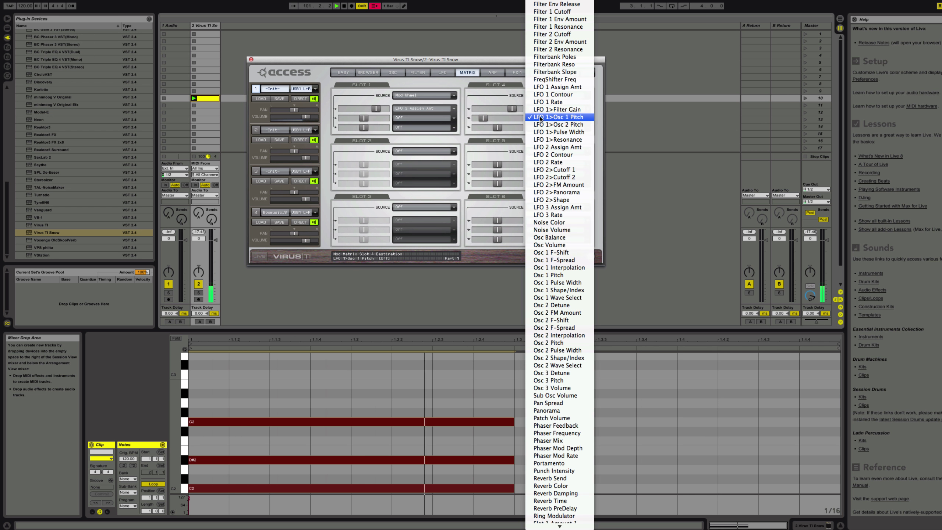
click(543, 110)
drag(493, 120, 520, 121)
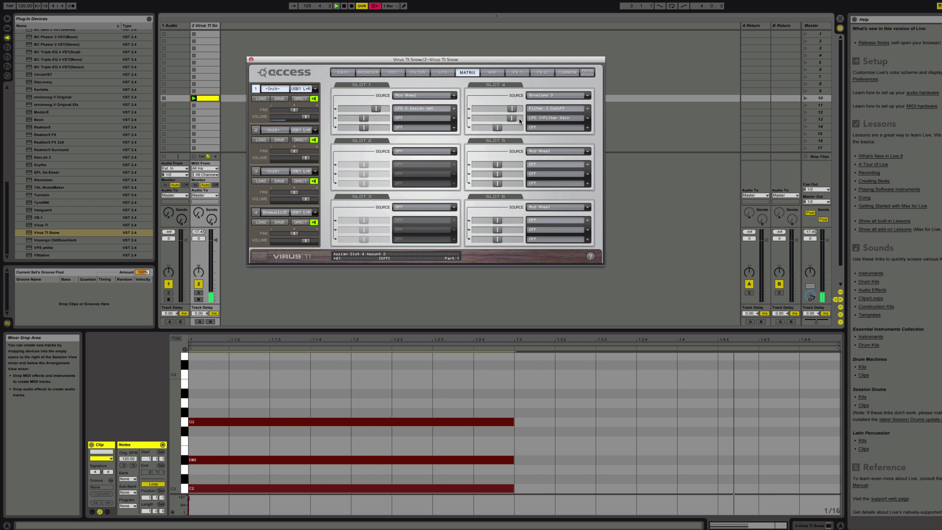
drag(515, 120, 517, 121)
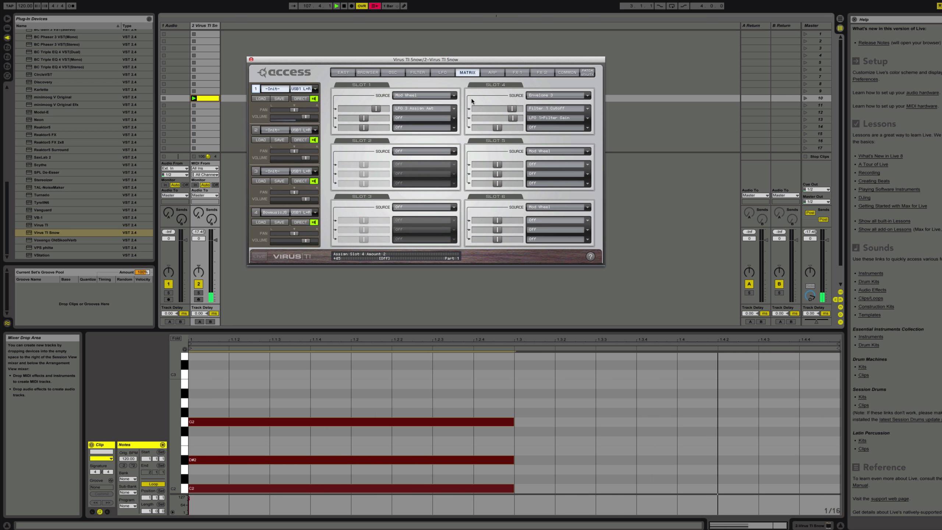
Reshape Envelope 3's decay and sustain on its curve and adjust Filter 1's envelope amount.
click(399, 75)
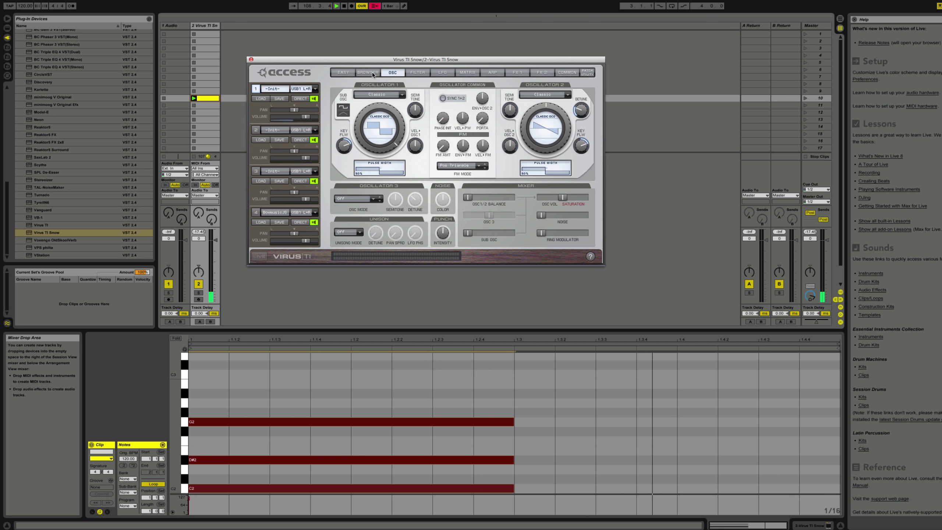
click(400, 76)
click(417, 73)
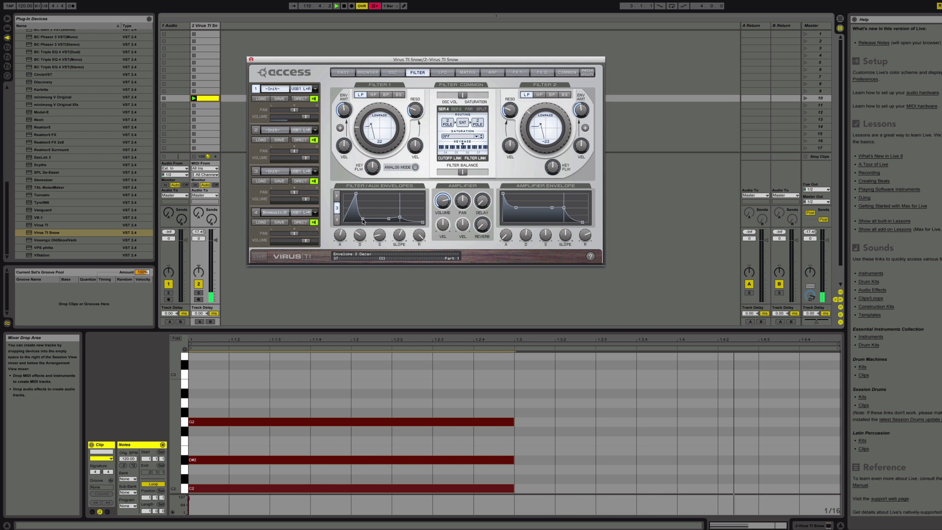
drag(366, 221, 357, 196)
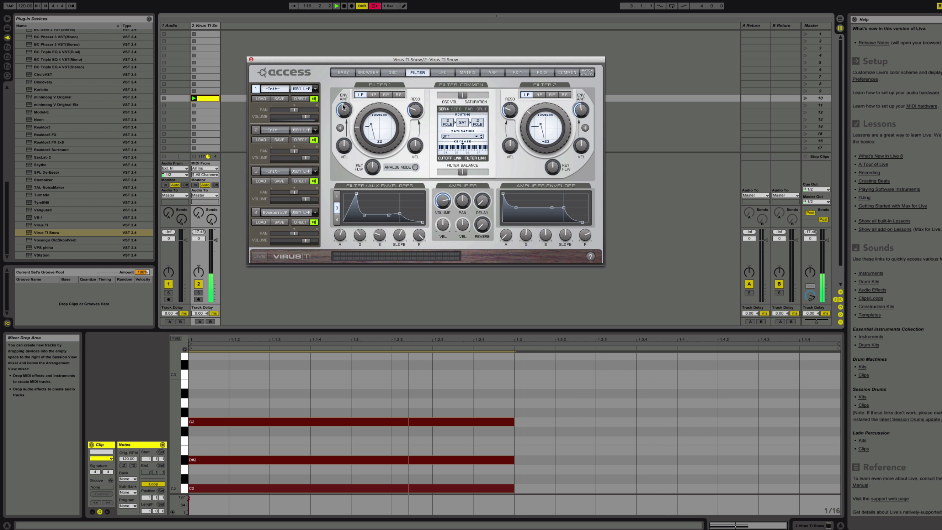
drag(344, 110, 341, 123)
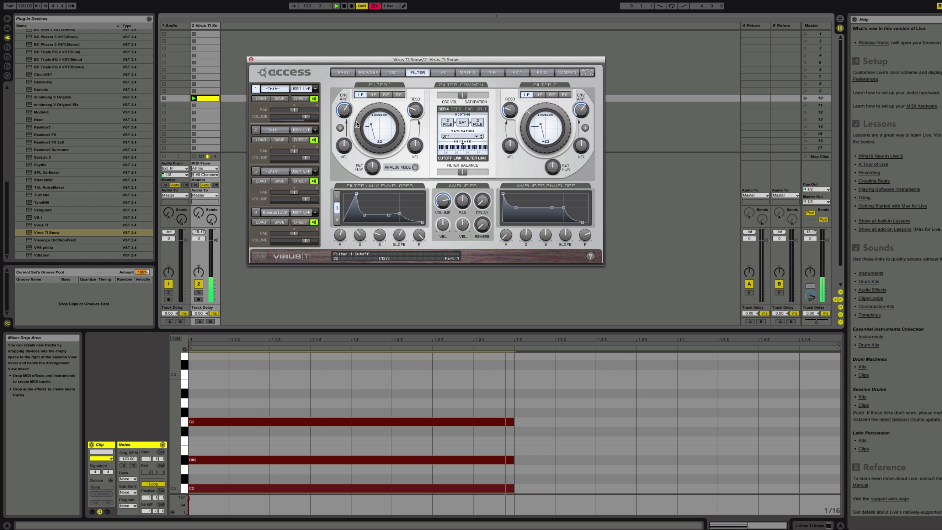
Sweep Filter 1's cutoff down and up, ending at 25.
scroll(357, 124, down, 5)
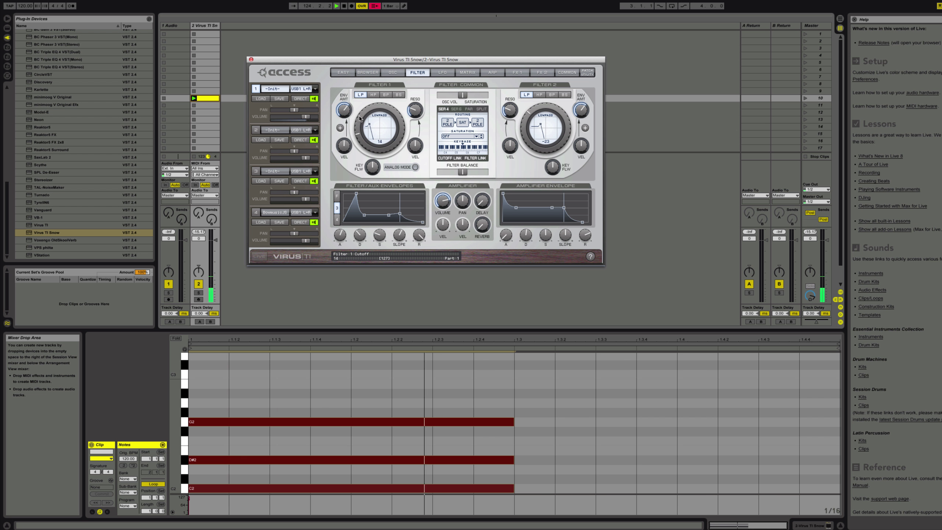
scroll(361, 120, up, 8)
scroll(360, 117, up, 2)
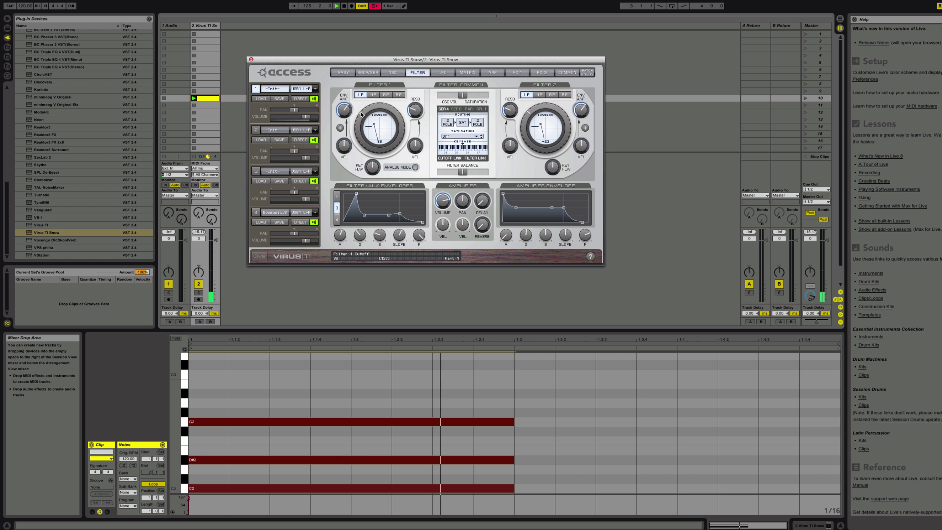
scroll(361, 118, up, 2)
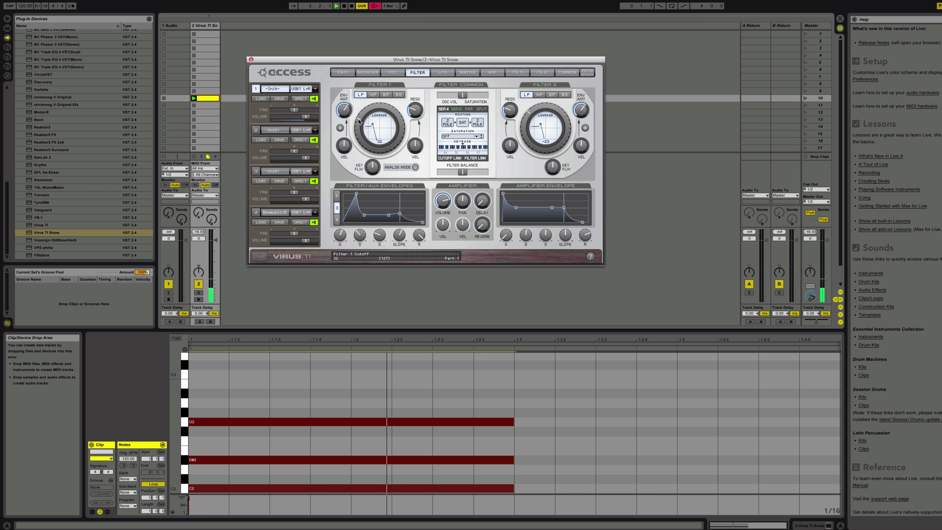
drag(359, 122, 359, 123)
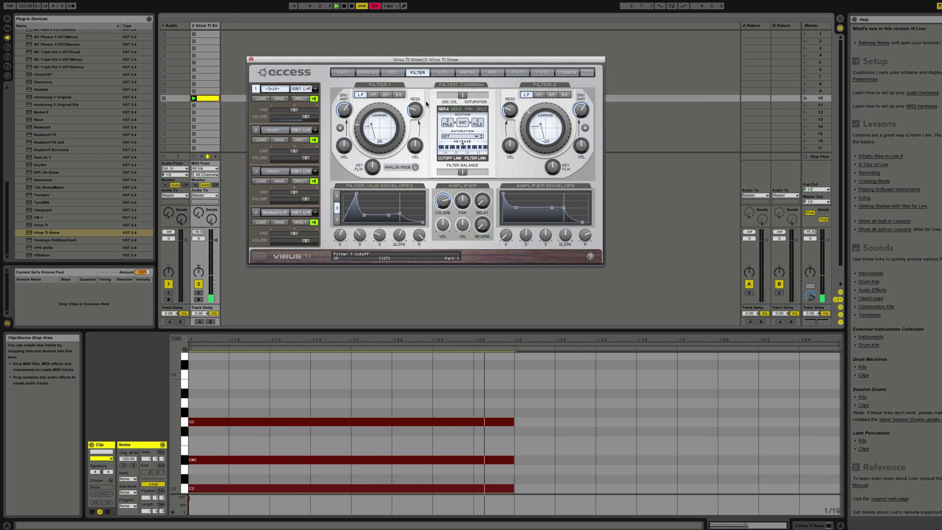
Review the delay and reverb effects page, then examine the modulation targets available for Matrix Slot 4's third destination.
click(538, 73)
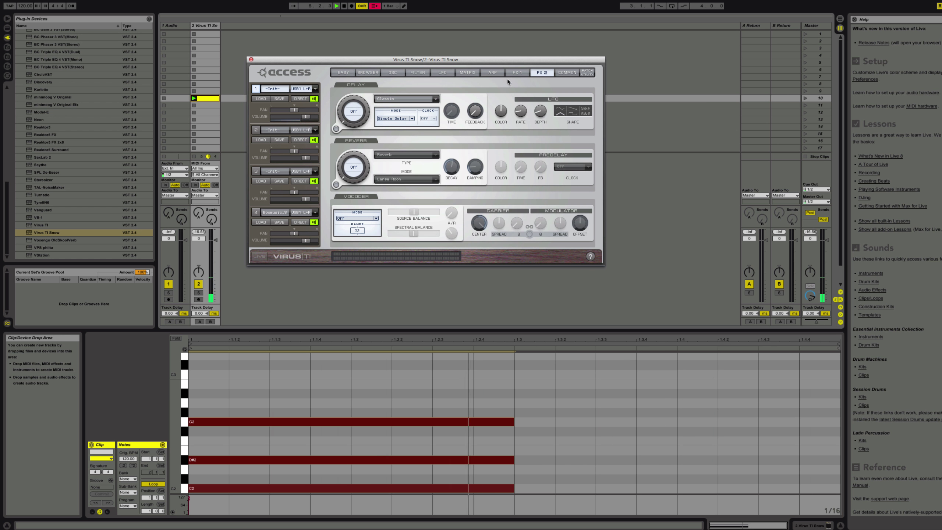
click(498, 73)
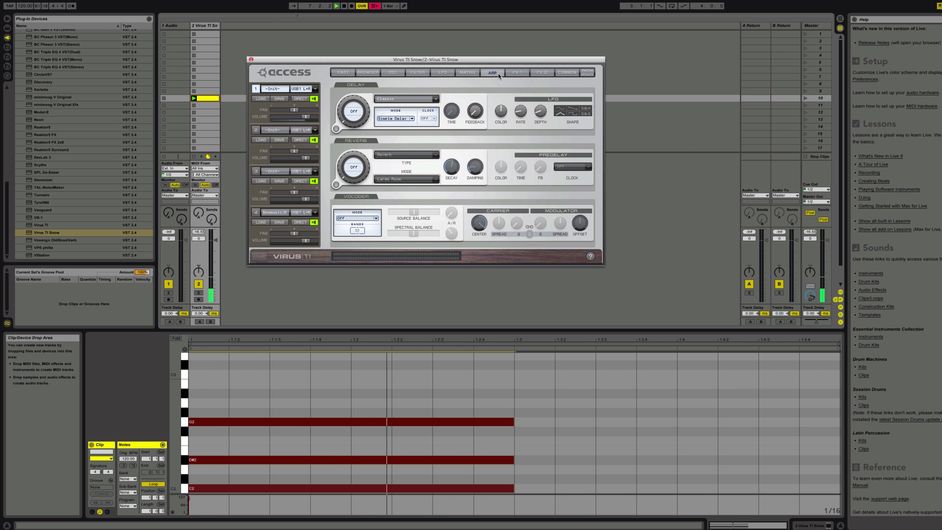
click(476, 72)
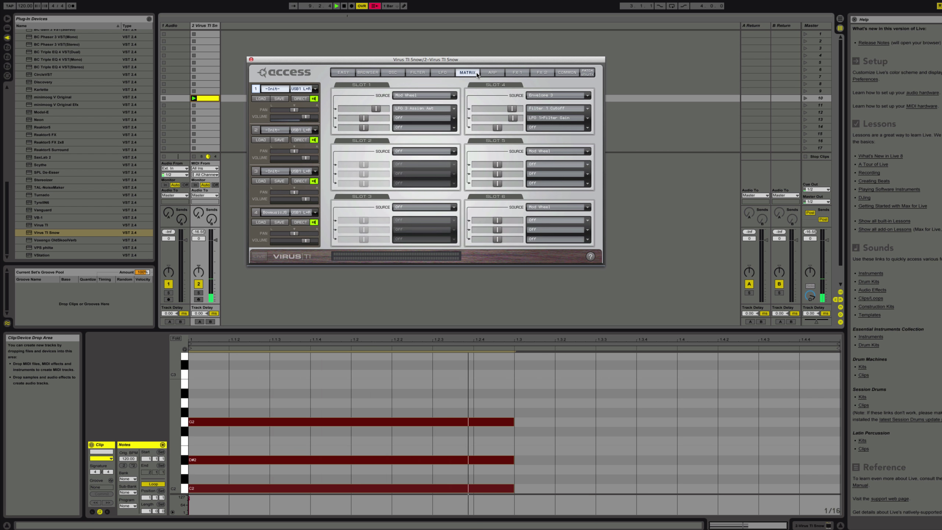
click(553, 127)
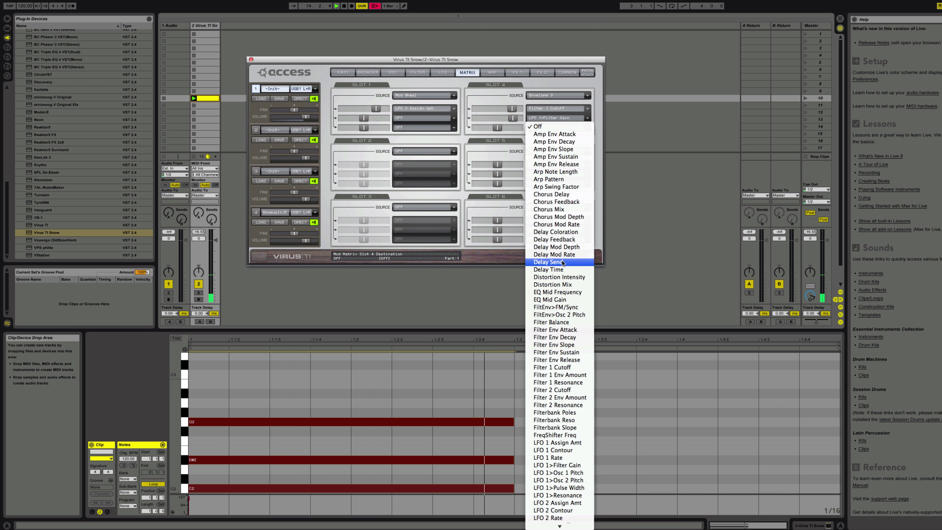
scroll(563, 262, down, 20)
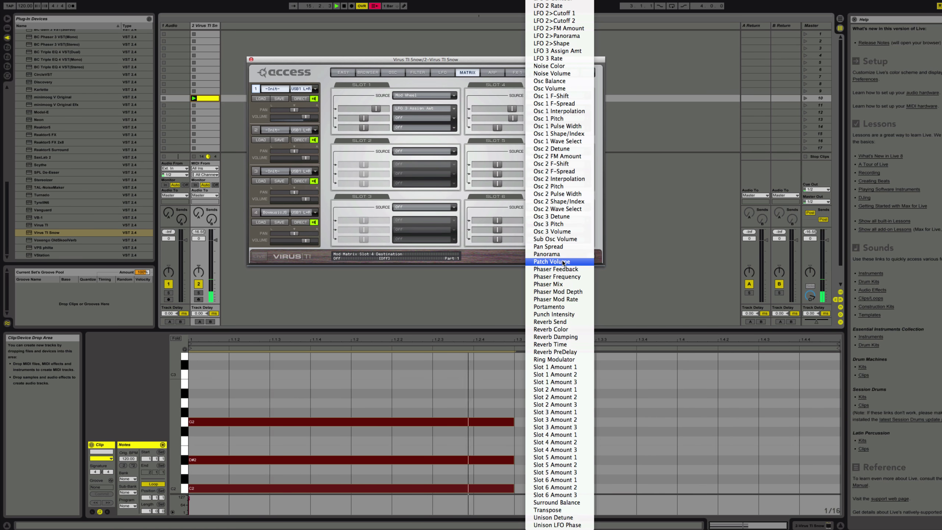
scroll(563, 262, up, 15)
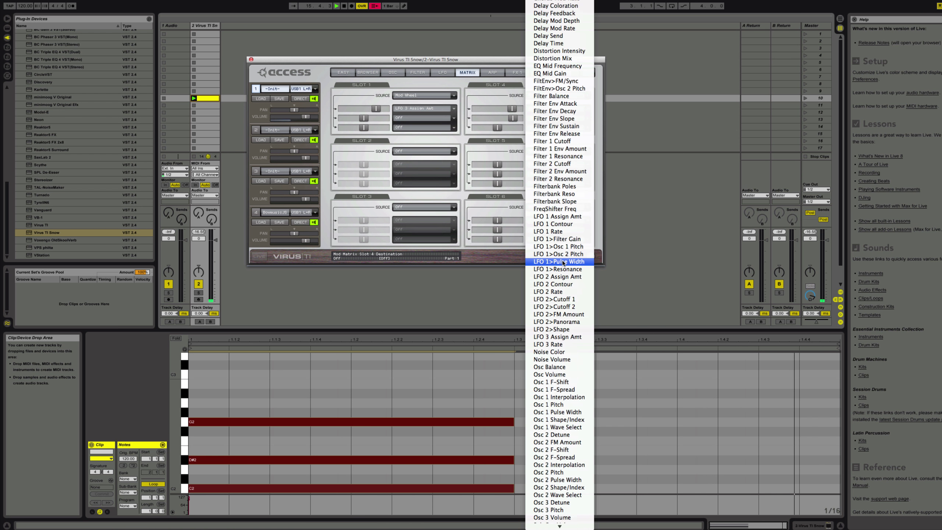
click(484, 61)
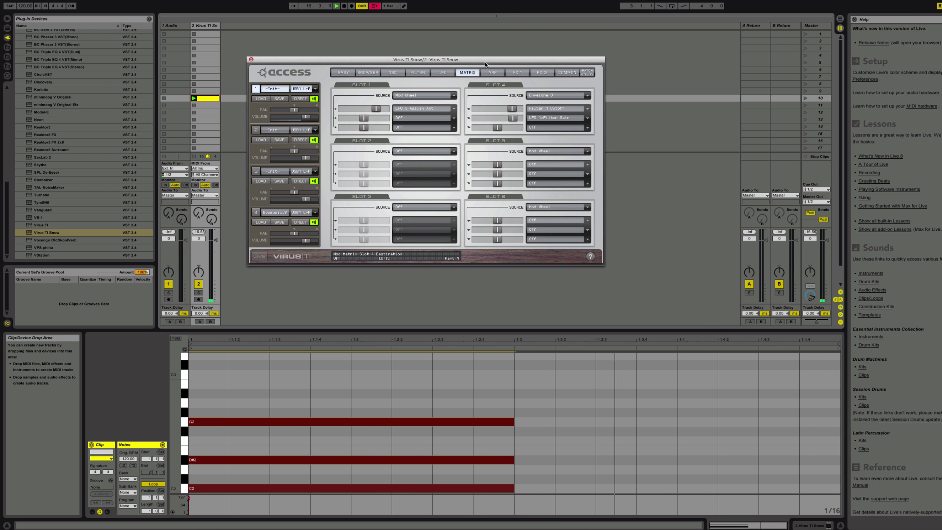
Browse the destinations available for Soft Knob 3 in the common settings and assign it to Data Entry.
click(566, 73)
click(546, 169)
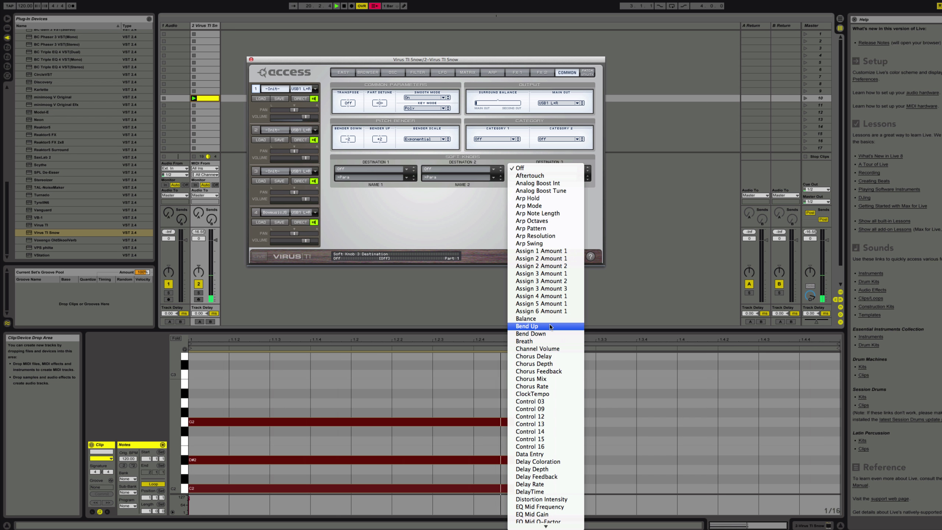
scroll(549, 324, down, 1)
scroll(550, 325, down, 16)
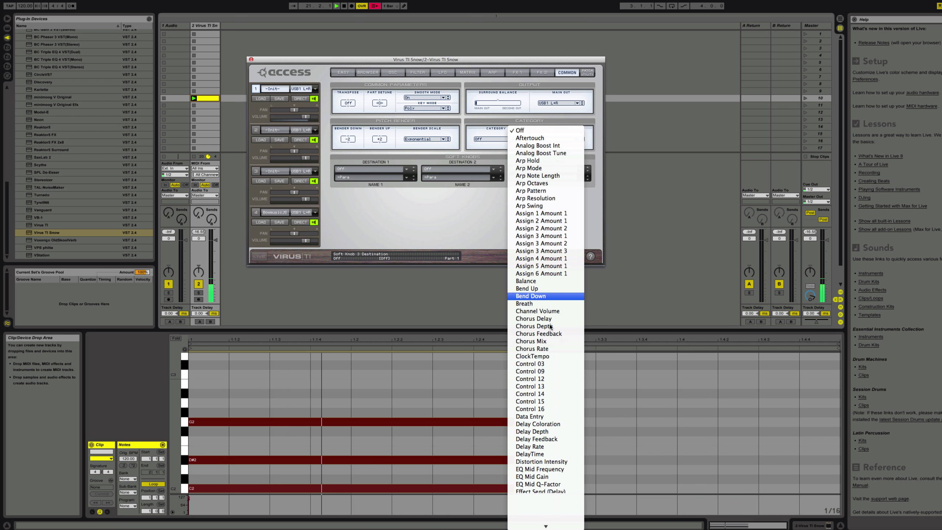
scroll(550, 326, down, 16)
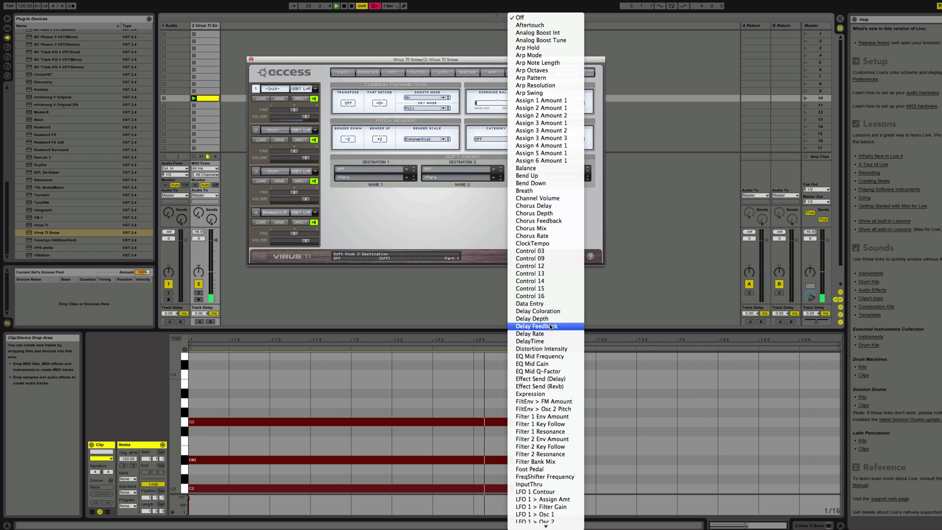
scroll(550, 326, down, 17)
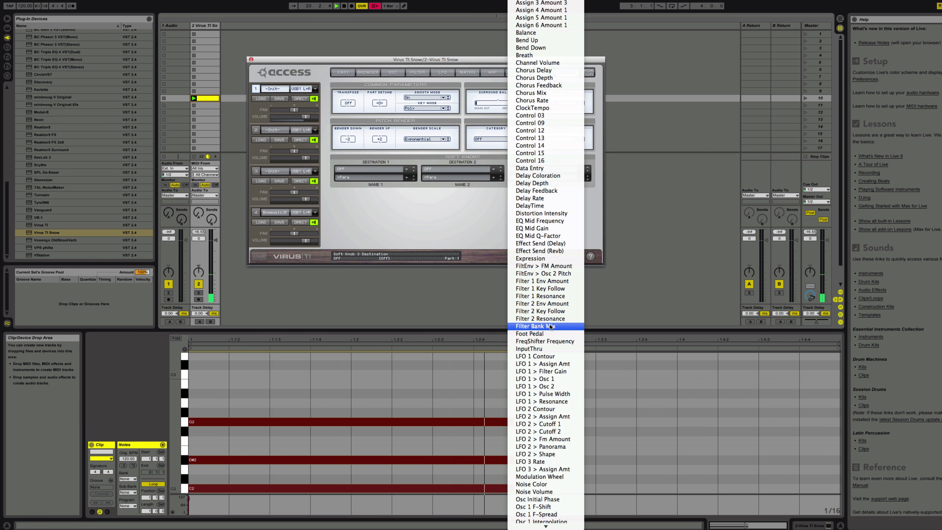
scroll(550, 327, up, 20)
scroll(551, 327, up, 6)
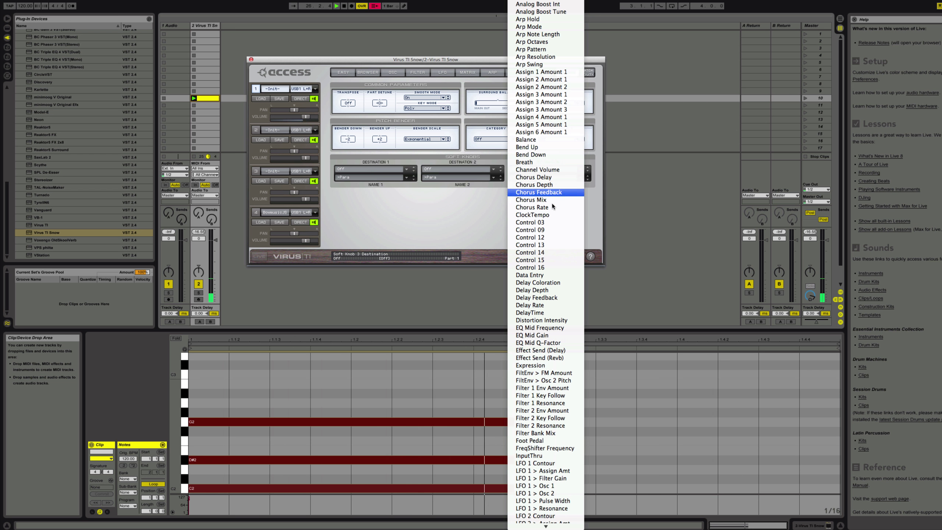
click(541, 275)
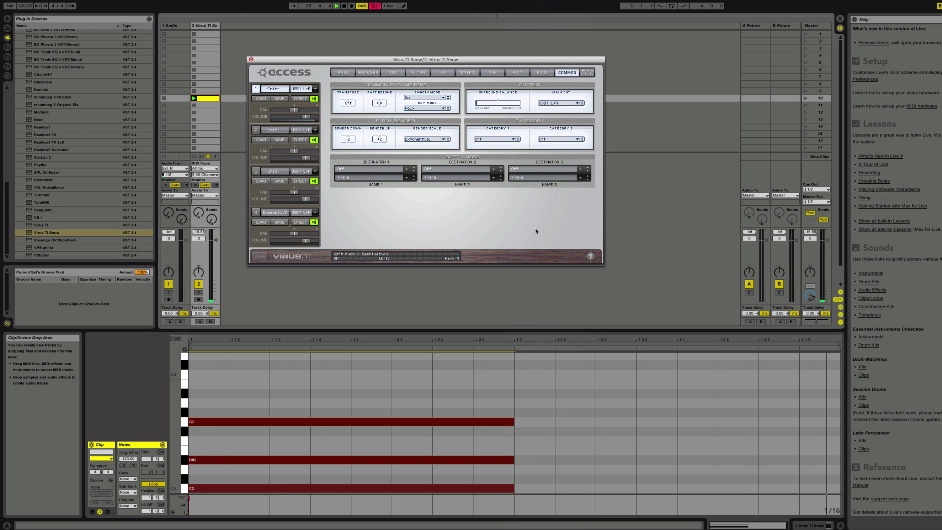
Browse the preset names for Soft Knob 3 and name it Infect.
click(535, 176)
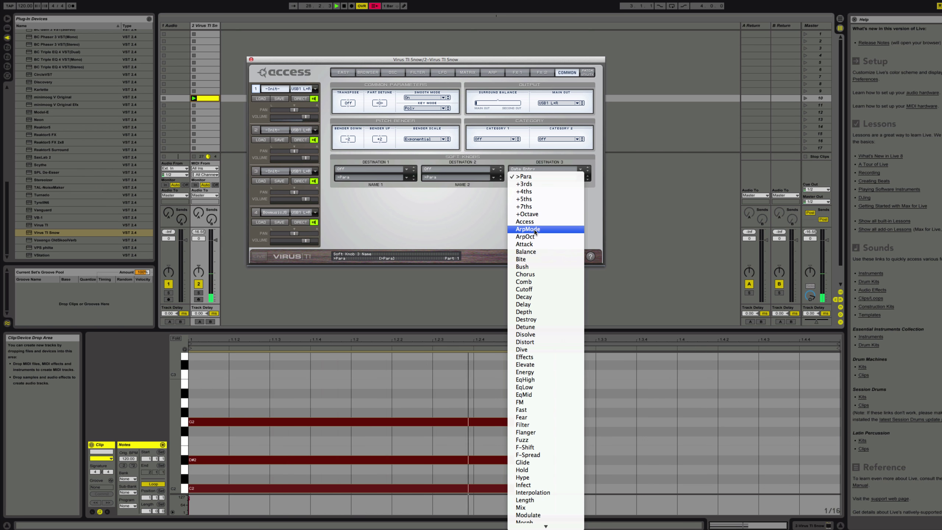
scroll(543, 283, down, 1)
scroll(545, 299, down, 5)
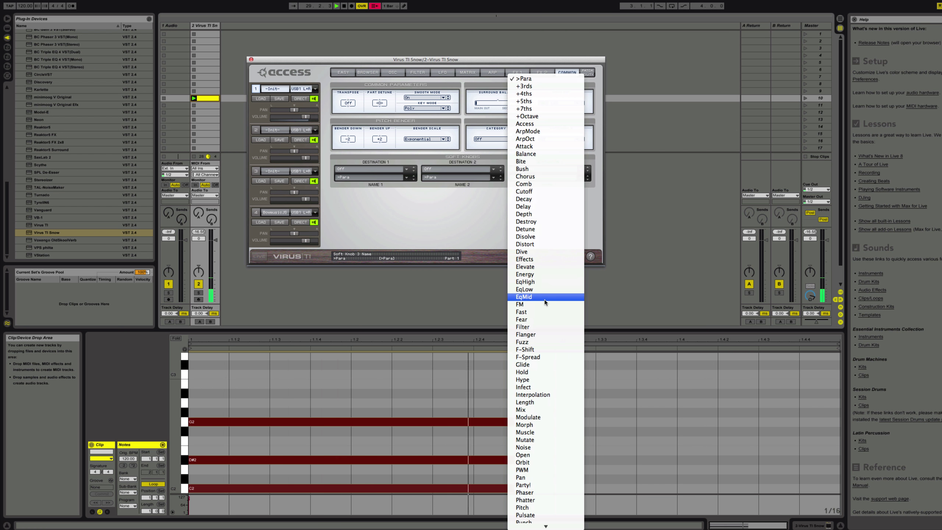
scroll(545, 299, down, 3)
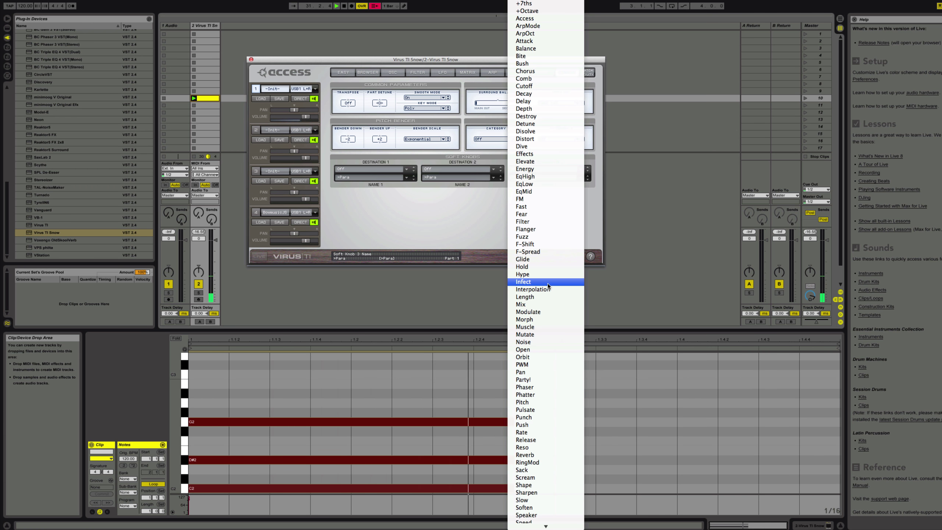
click(547, 282)
Set Soft Knob 3's destination to LFO 1 > Osc 1 and view the knob on the Easy page.
click(527, 170)
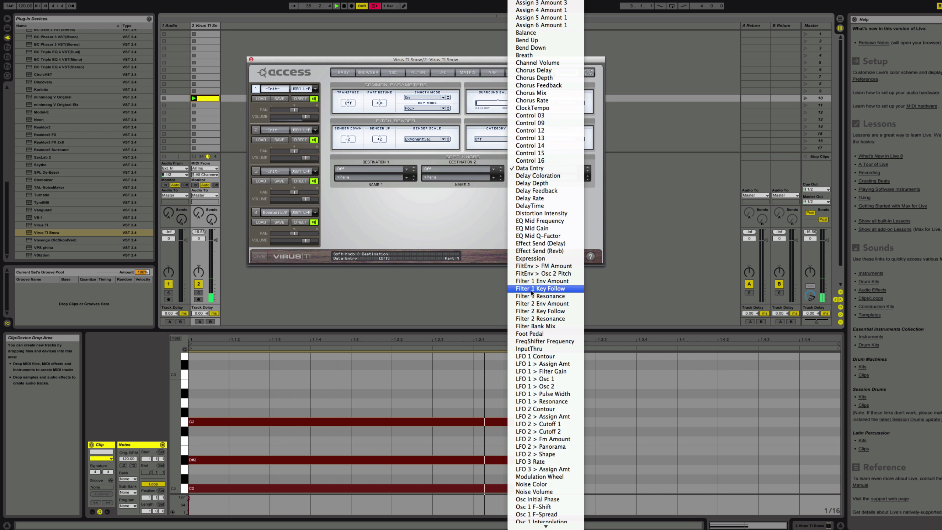
click(536, 380)
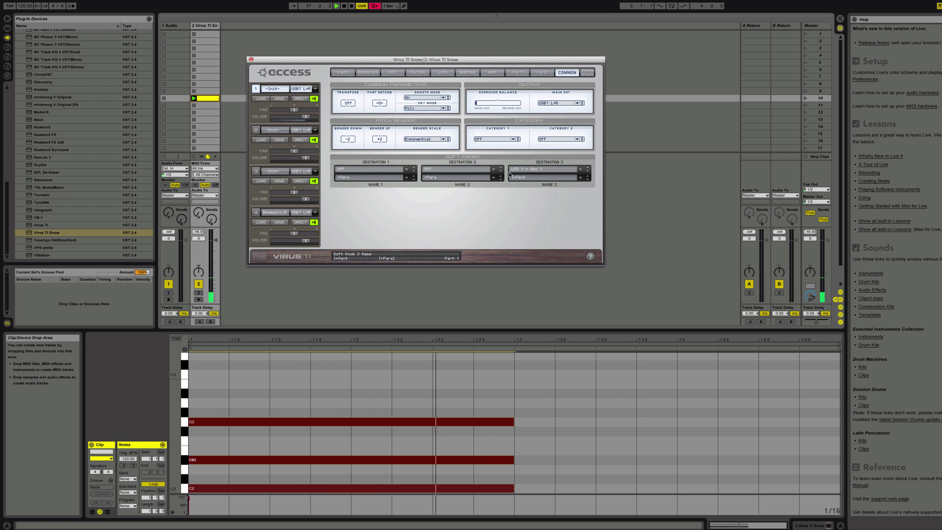
click(350, 74)
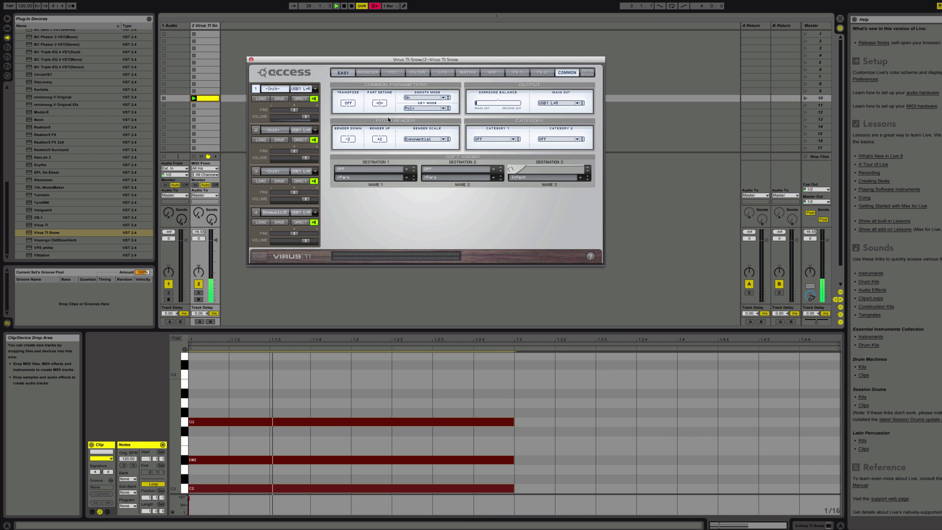
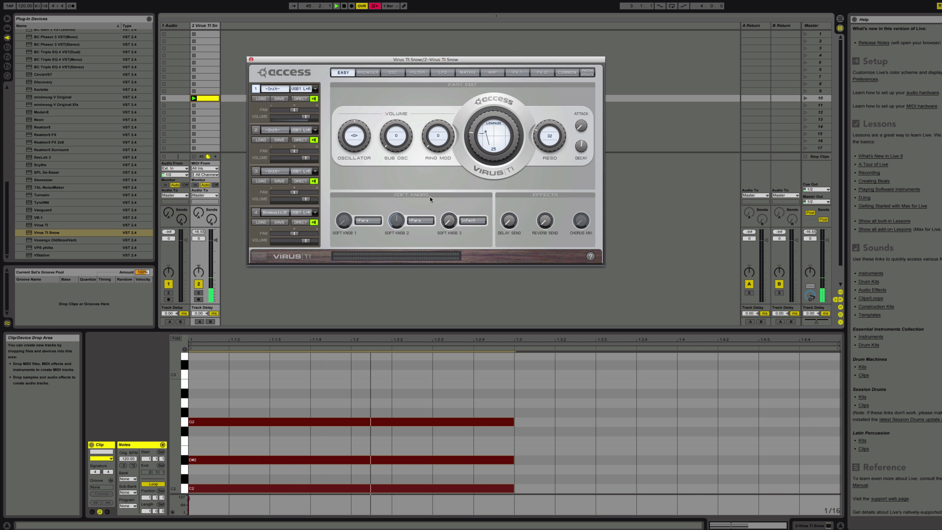
Return to the common settings and try LFO 1 > Filter Gain as Soft Knob 3's destination.
click(544, 71)
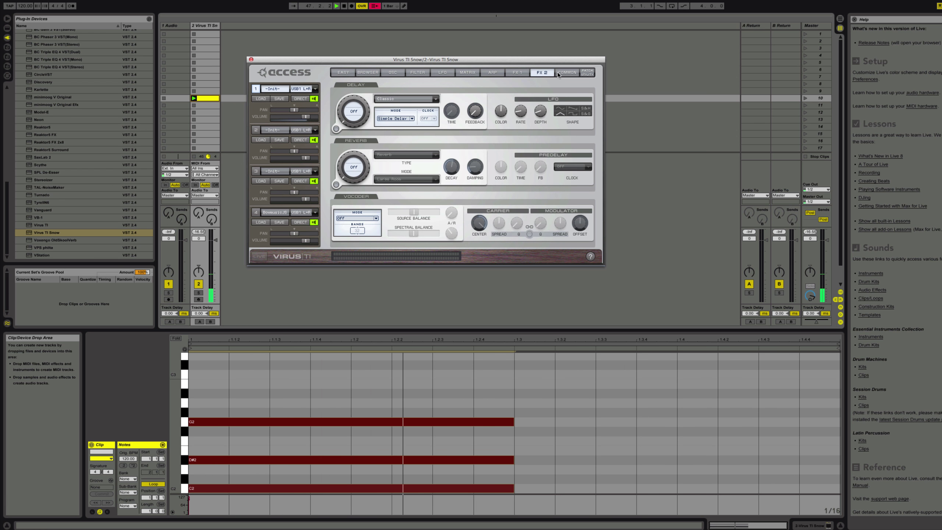
click(559, 74)
click(546, 168)
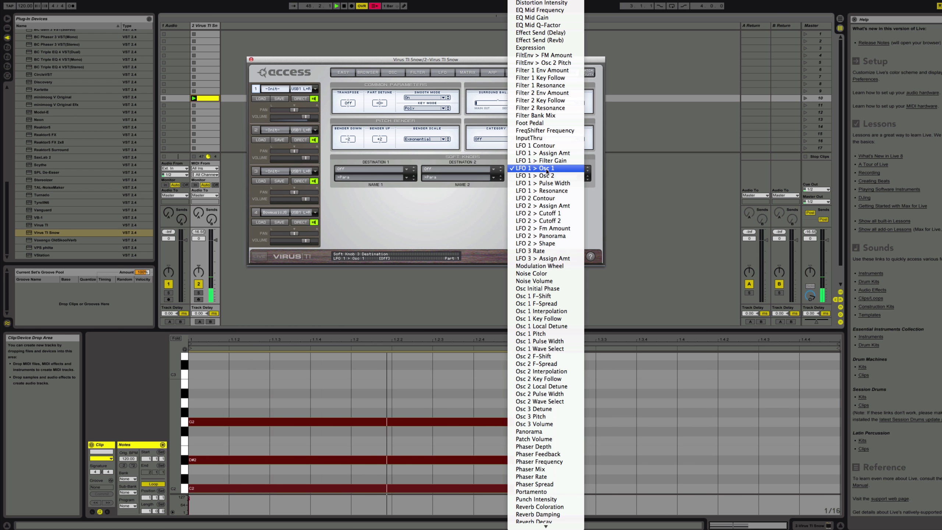
click(548, 161)
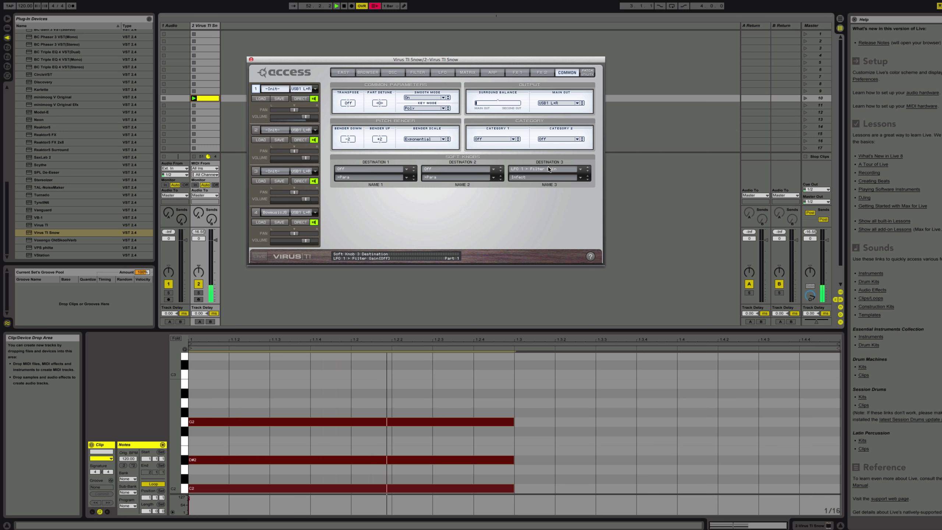
Assign Soft Knob 3 to Filter 2 Resonance and name it Flanger.
click(549, 169)
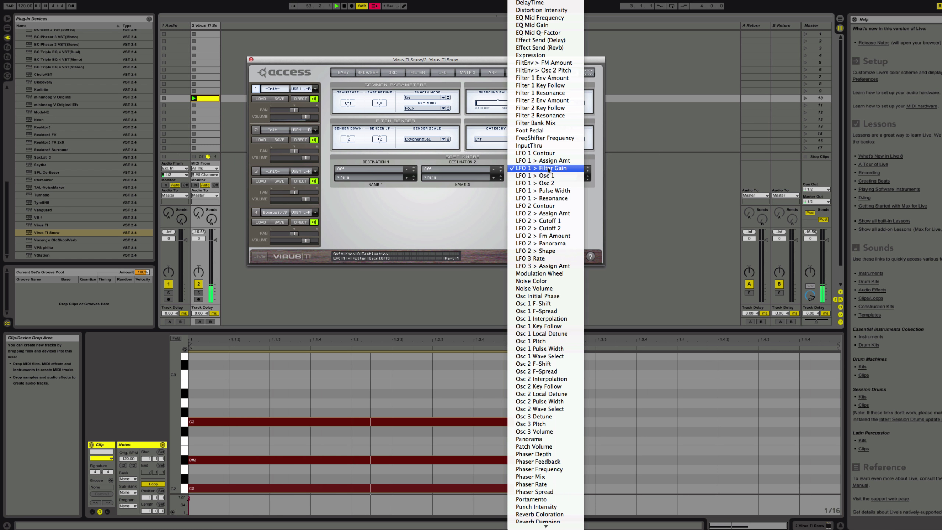
click(549, 116)
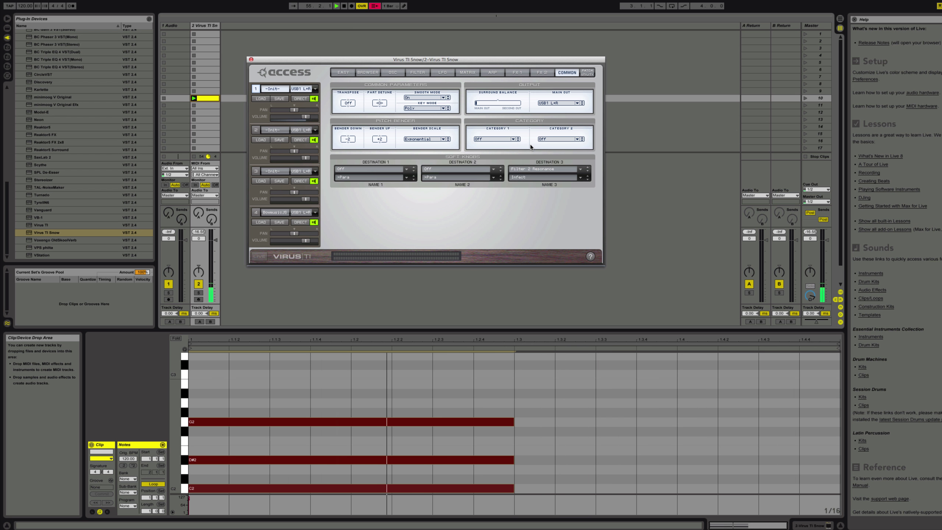
click(543, 176)
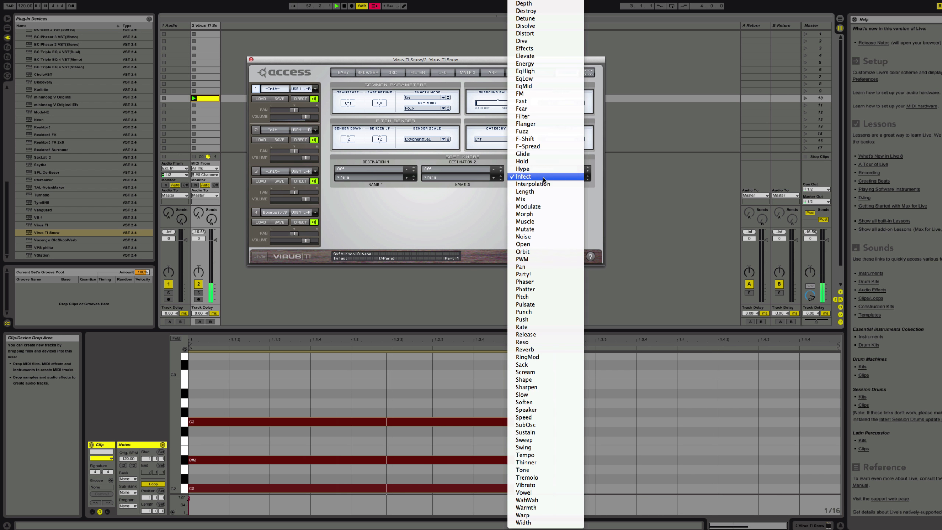
click(541, 125)
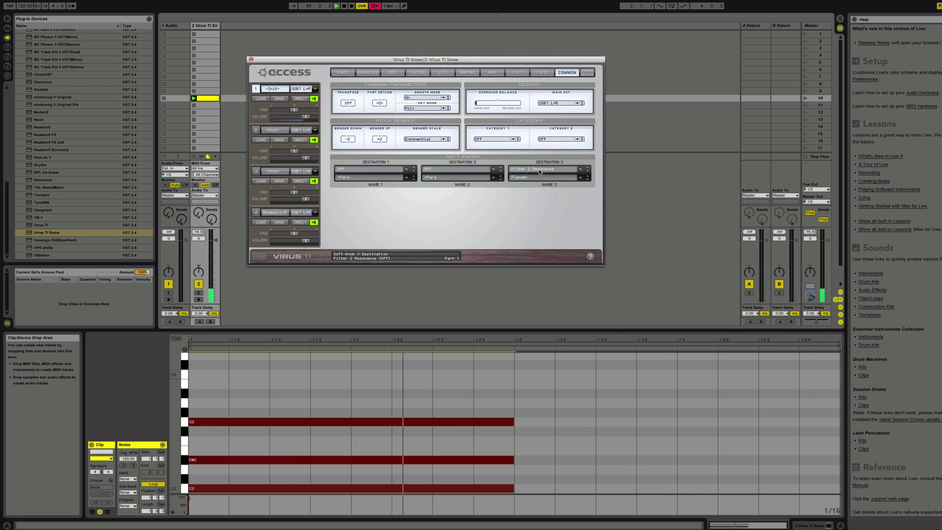
Try Delay Feedback and FreqShifter Frequency as Soft Knob 3's destination.
click(538, 170)
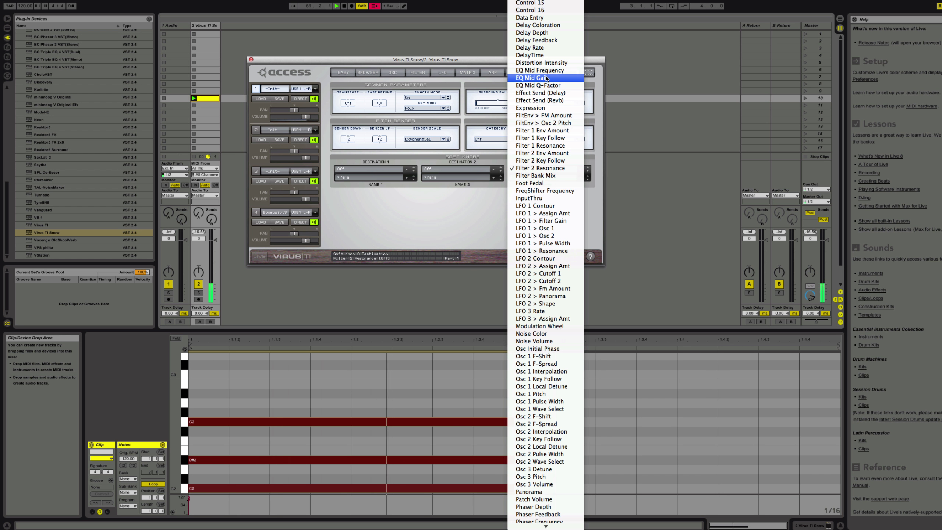
click(547, 41)
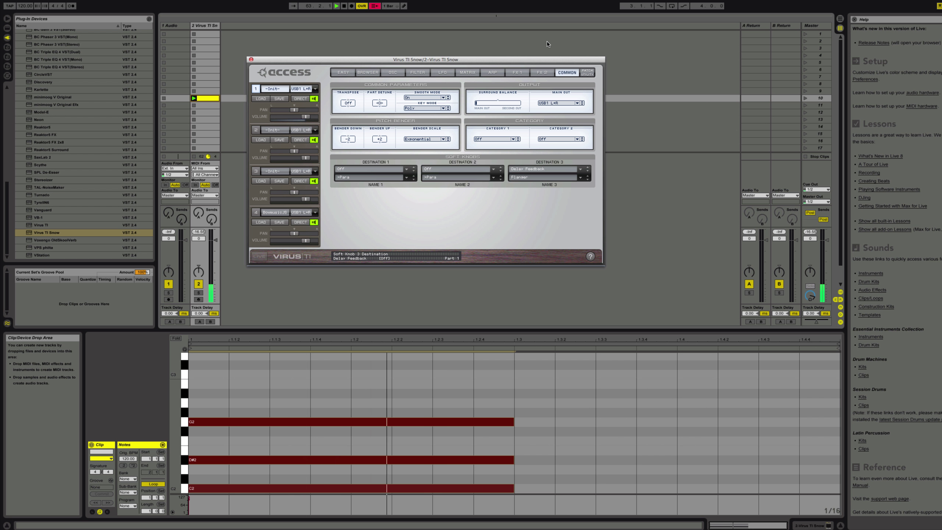
click(544, 169)
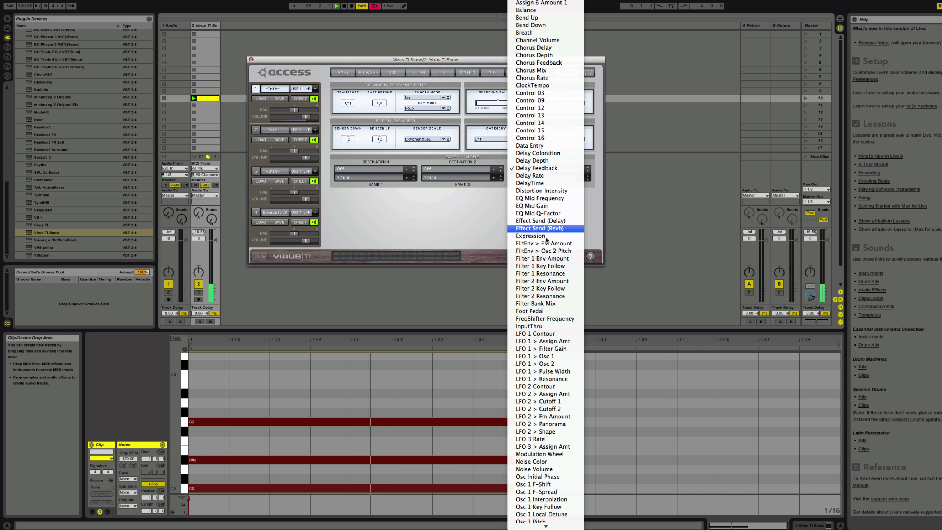
click(543, 318)
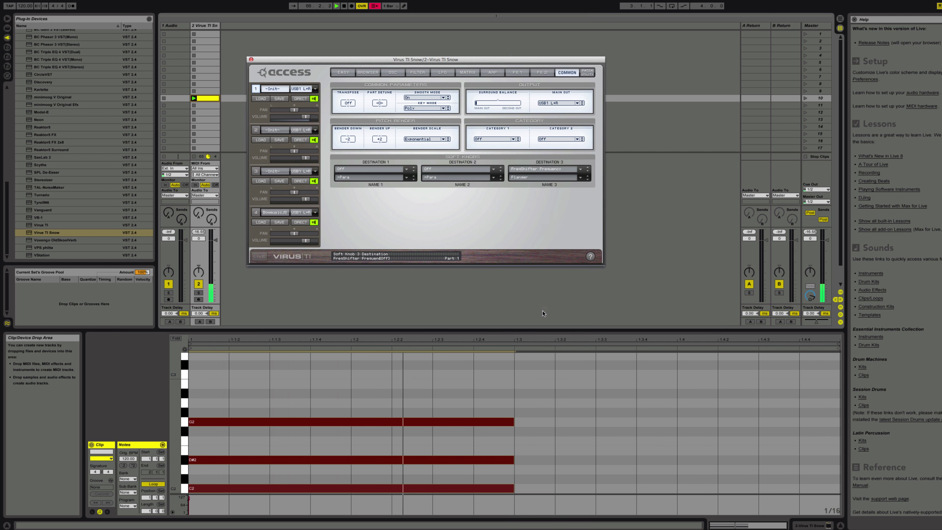
Name Soft Knob 3 Hype, assign it to Filter 1 Env Amount, and view the knob on the Easy page.
click(545, 177)
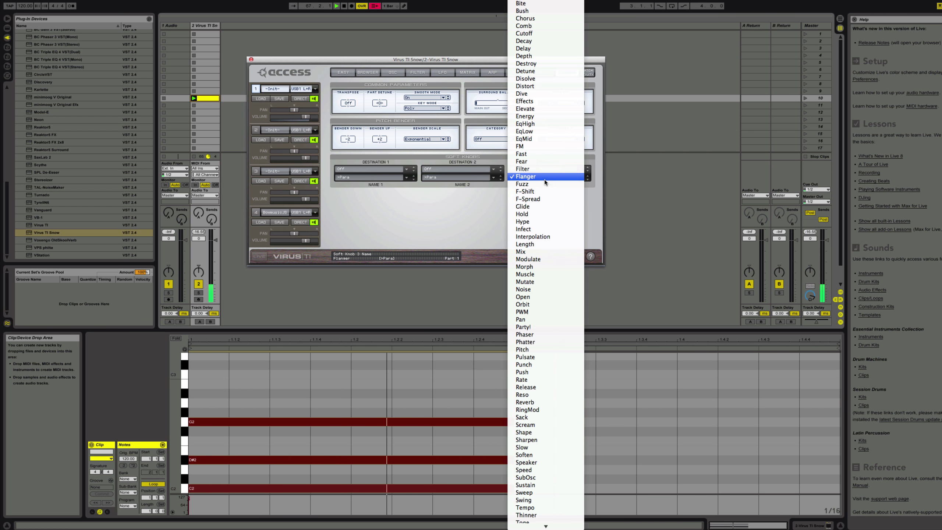
click(539, 222)
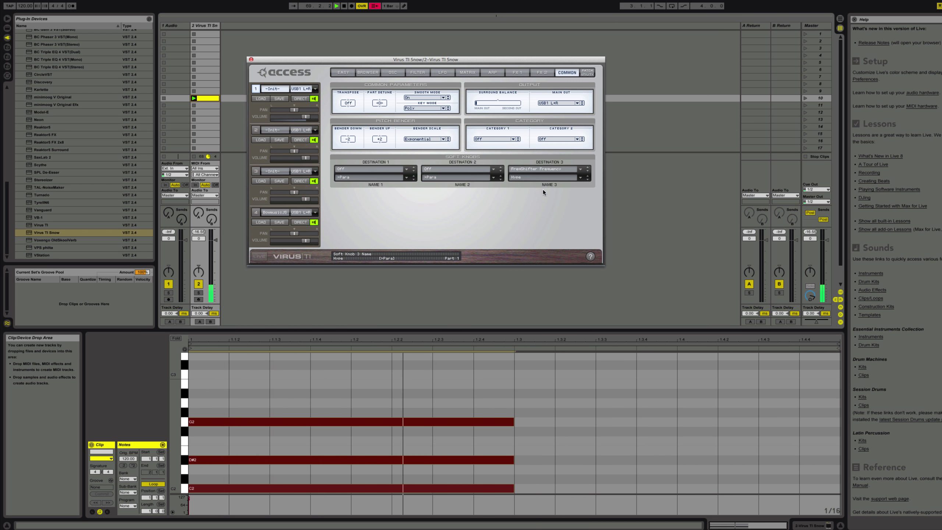
click(545, 168)
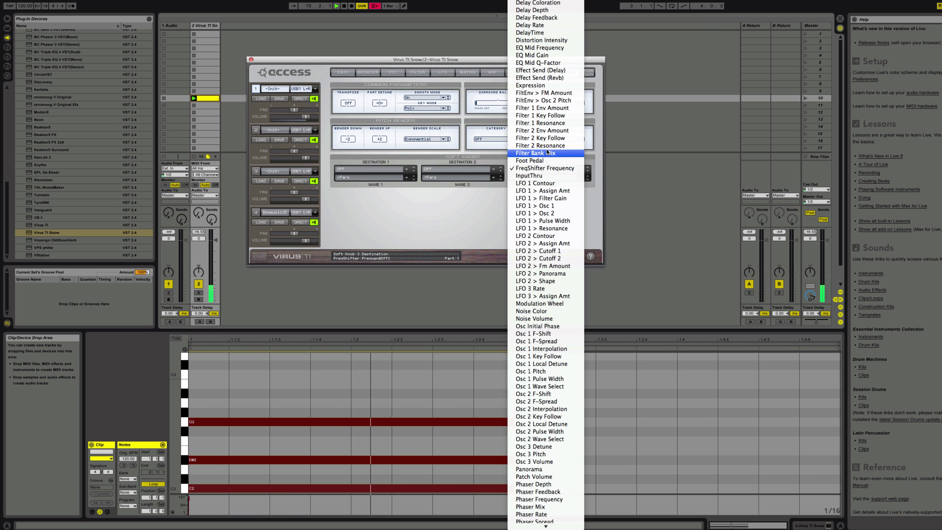
click(550, 108)
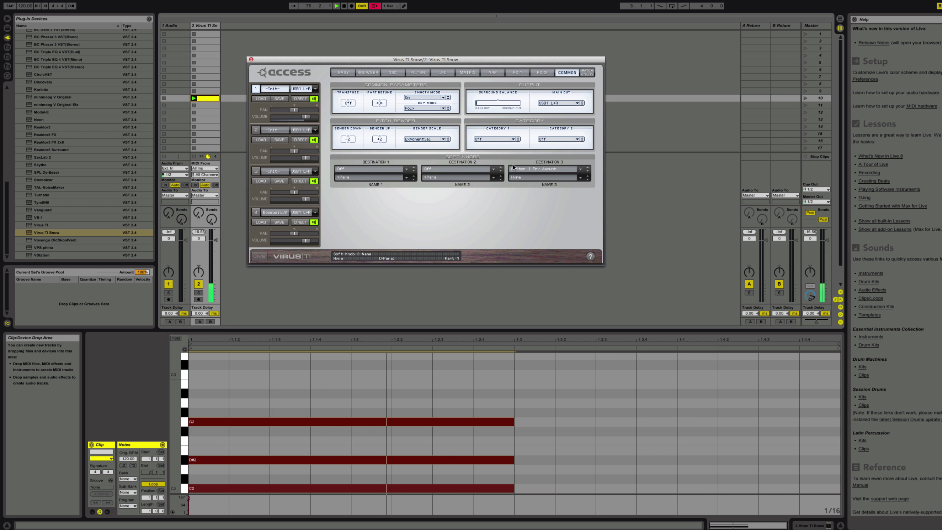
click(350, 74)
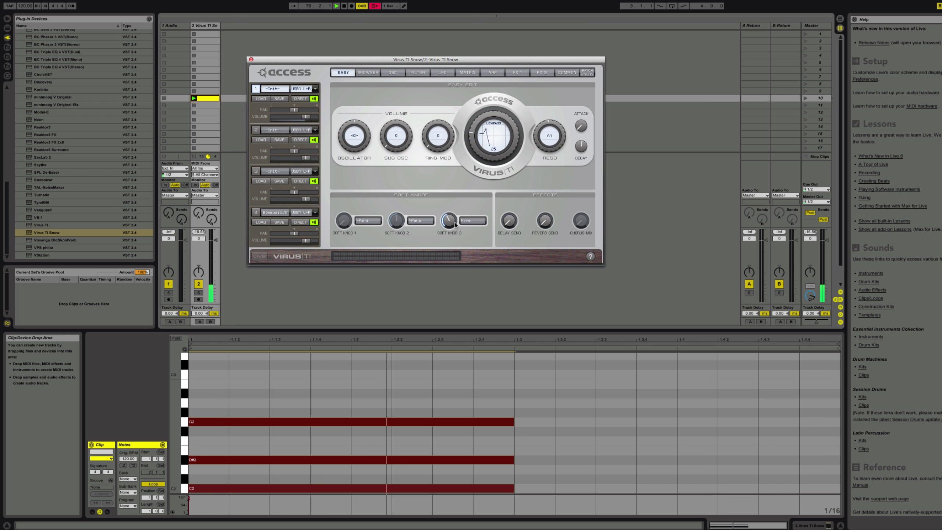
Go through the matrix and FX 1 pages to the arpeggiator, try Chord mode, and set the mode to Random.
click(492, 72)
click(473, 74)
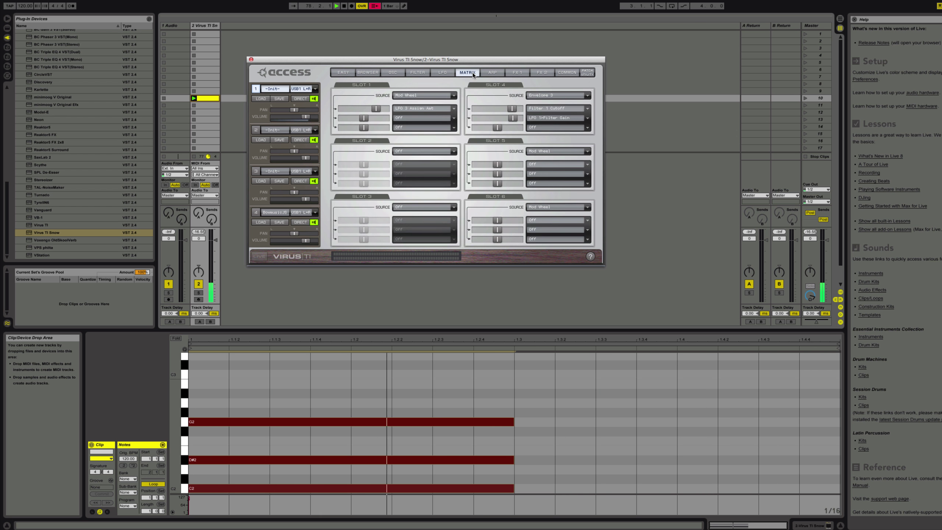
click(516, 72)
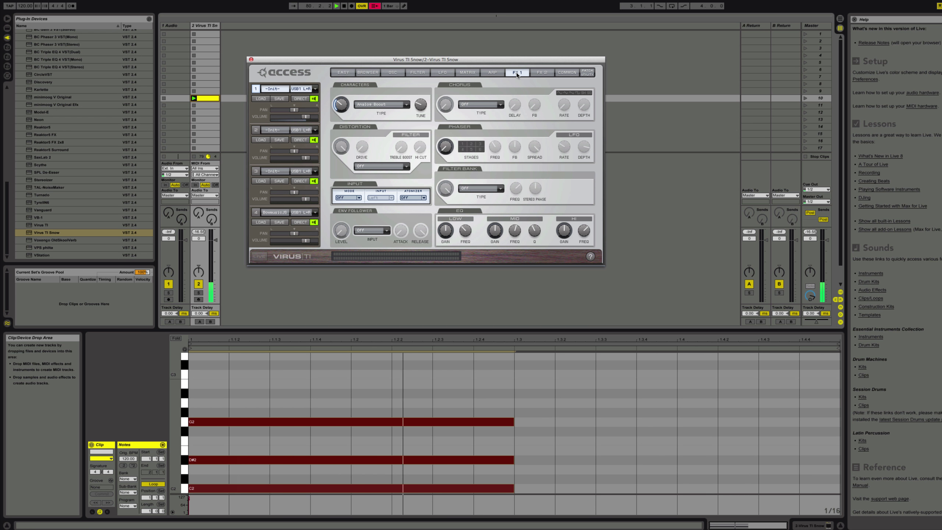
click(501, 72)
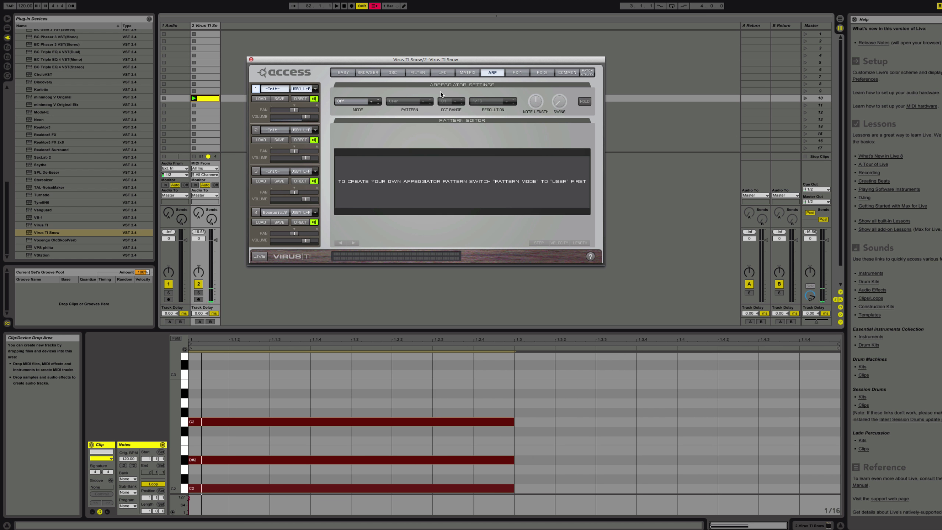
click(369, 103)
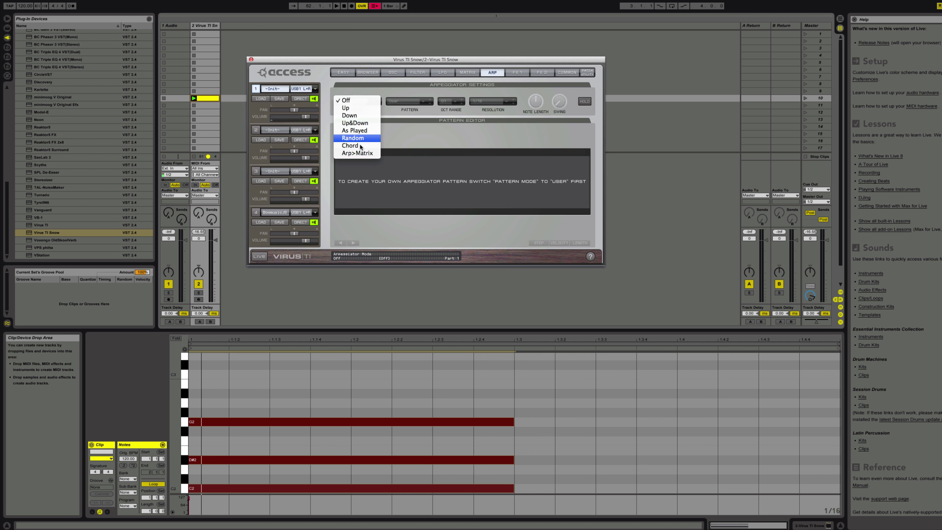
click(360, 148)
click(367, 101)
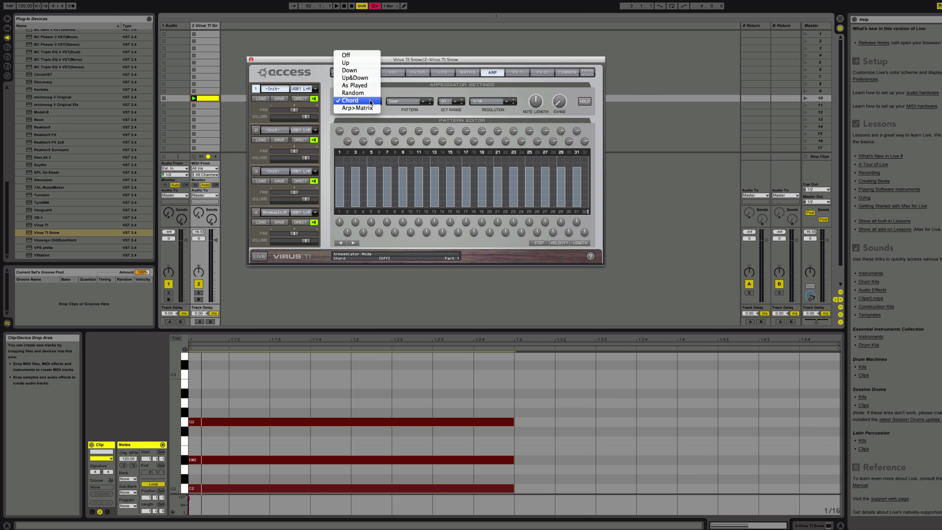
click(367, 92)
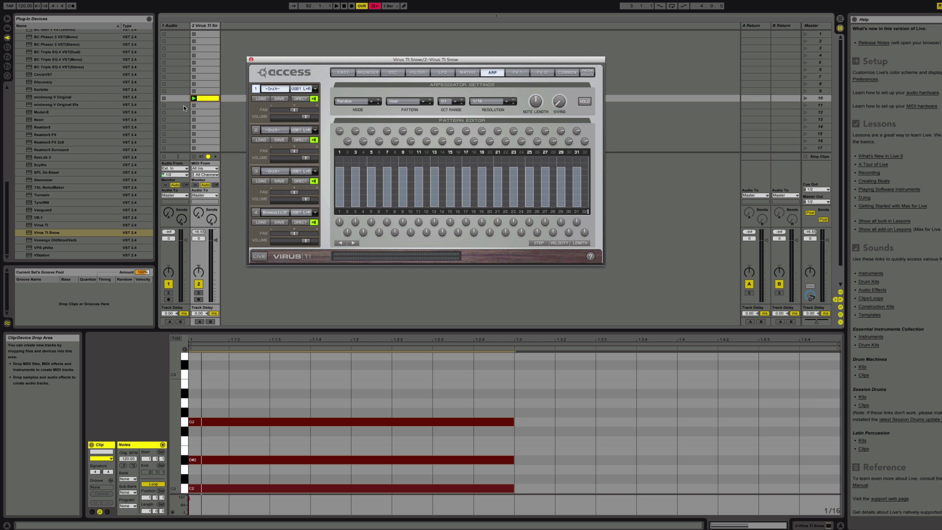
Launch the chord clip and randomize the arpeggiator pattern's velocities, lengths and steps.
click(193, 98)
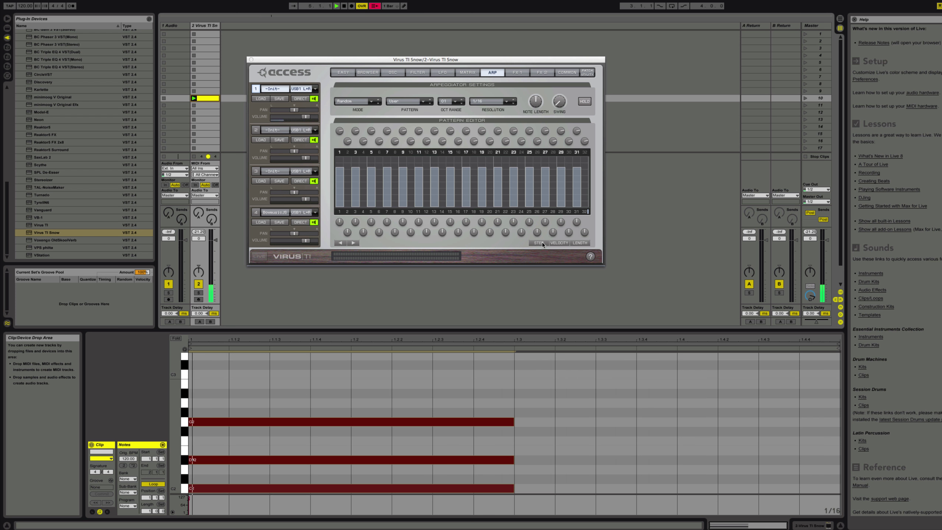
click(556, 244)
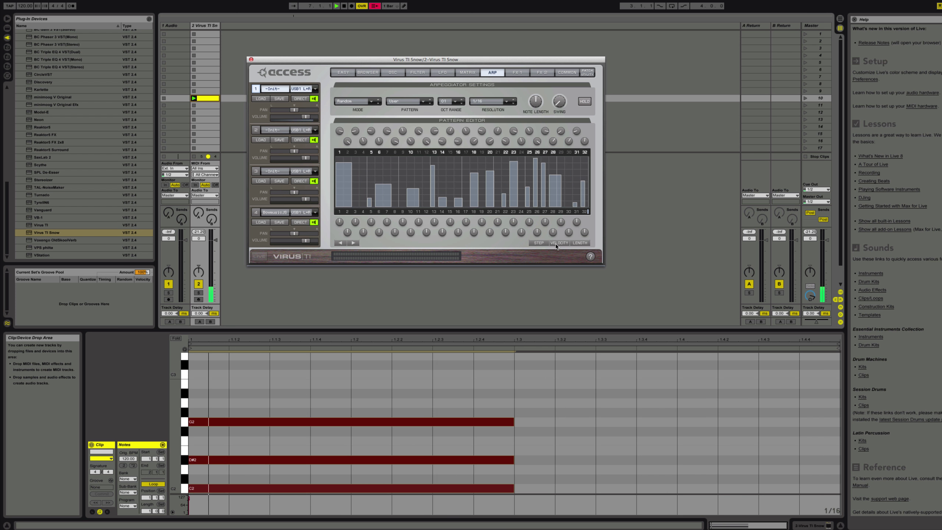
click(574, 243)
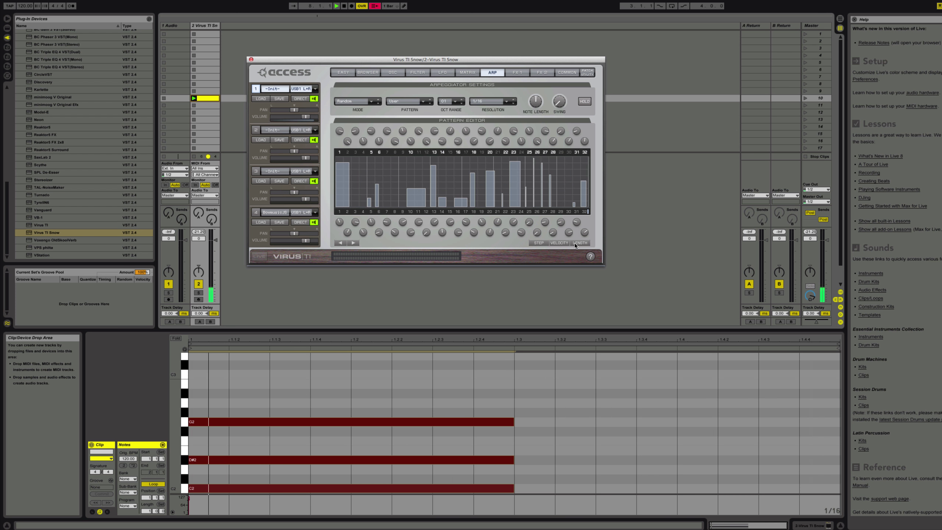
click(536, 242)
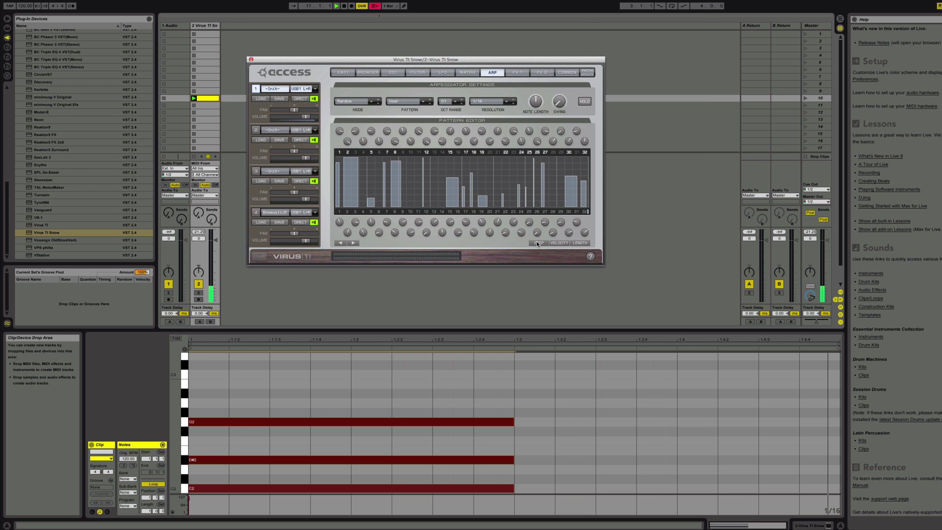
Set the arpeggiator mode to Chord and its resolution to 1/8.
click(367, 100)
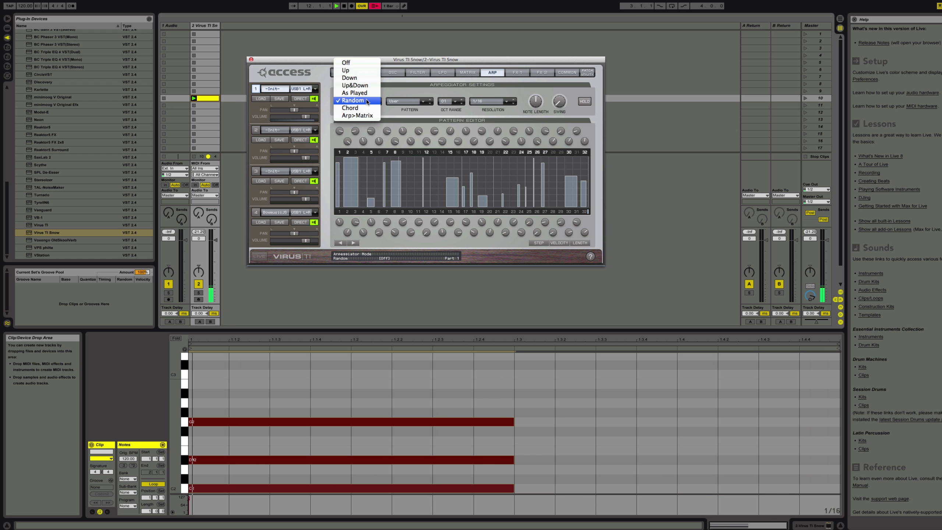
click(368, 108)
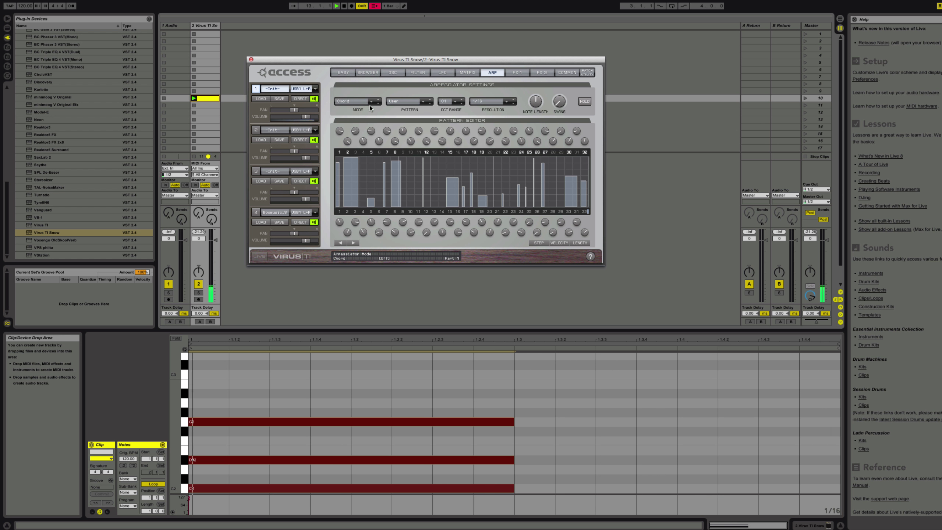
click(505, 103)
click(499, 105)
click(504, 103)
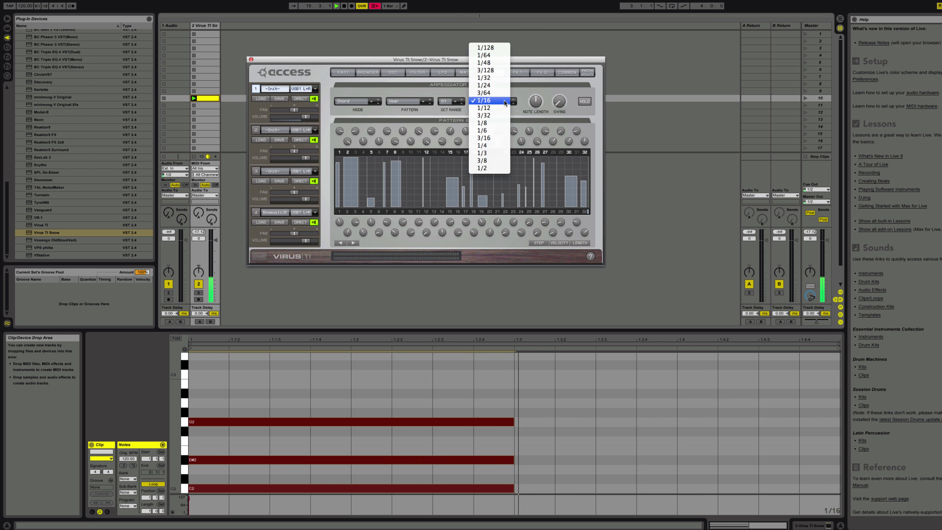
click(488, 126)
Adjust the arpeggiator's note length and set its octave range to 02.
drag(534, 107, 534, 128)
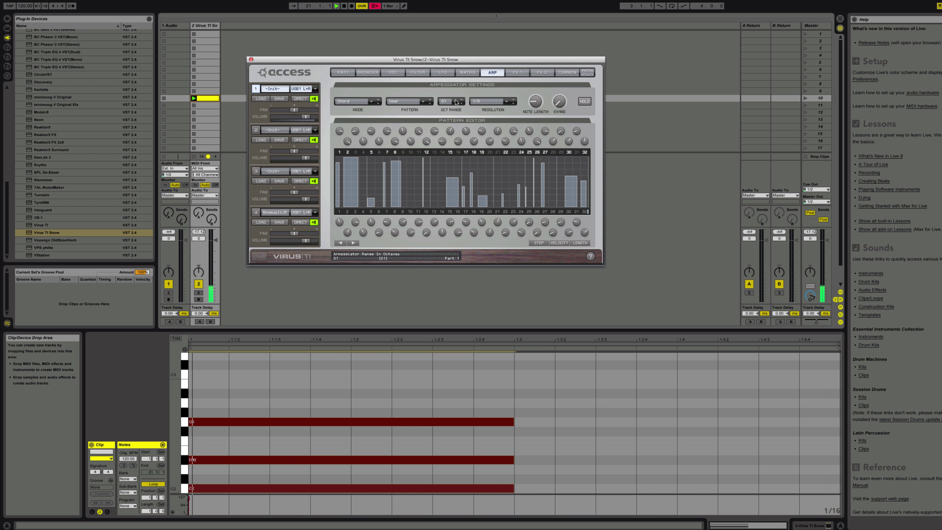
click(455, 101)
click(441, 108)
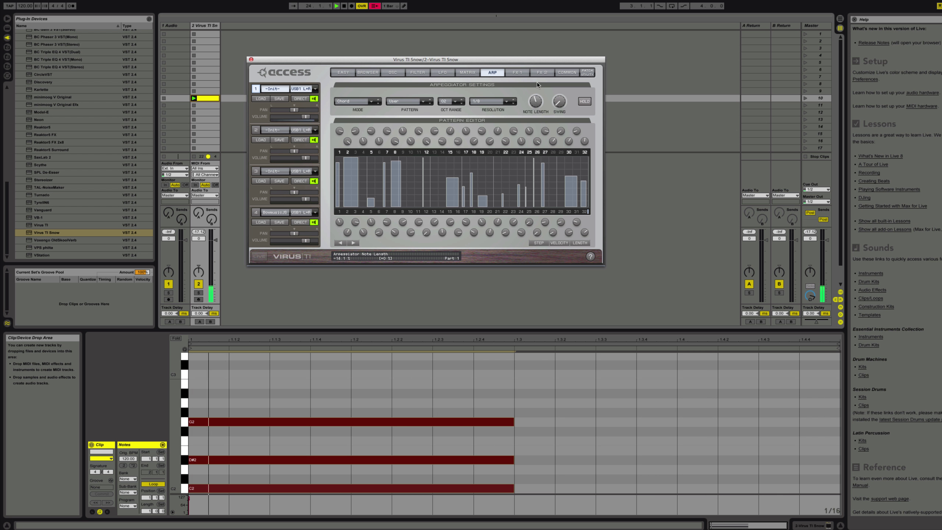
Keep the User pattern and randomize its steps and velocities again.
click(418, 102)
click(415, 103)
click(538, 243)
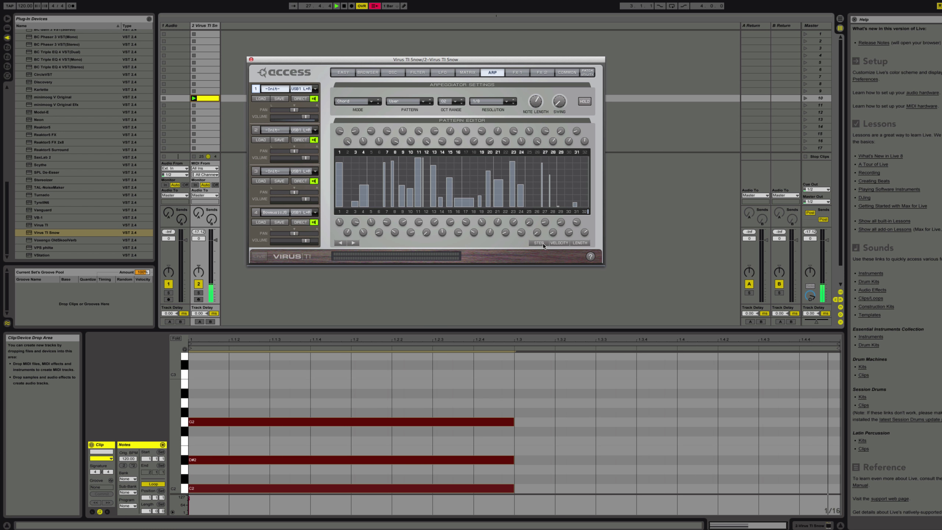
click(556, 244)
click(558, 243)
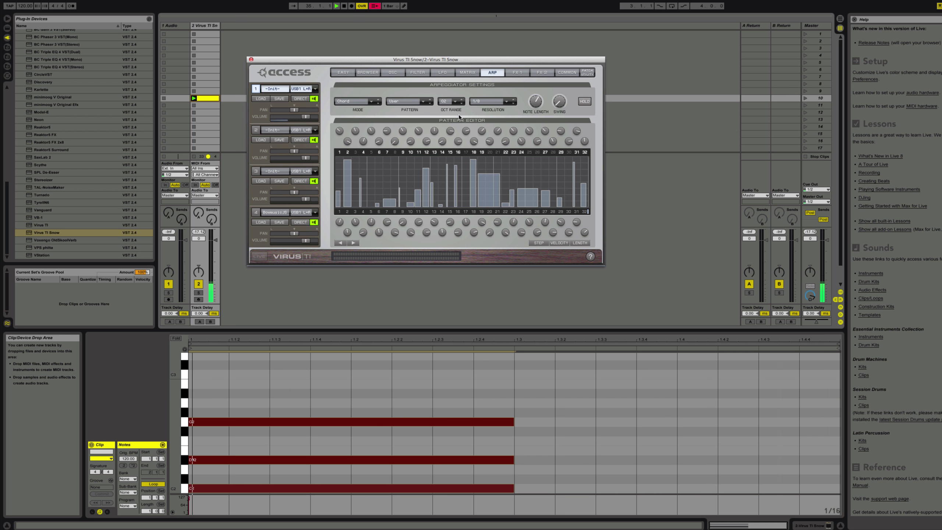
Set the arpeggiator's octave range to 01 and its resolution to 1/16.
click(454, 101)
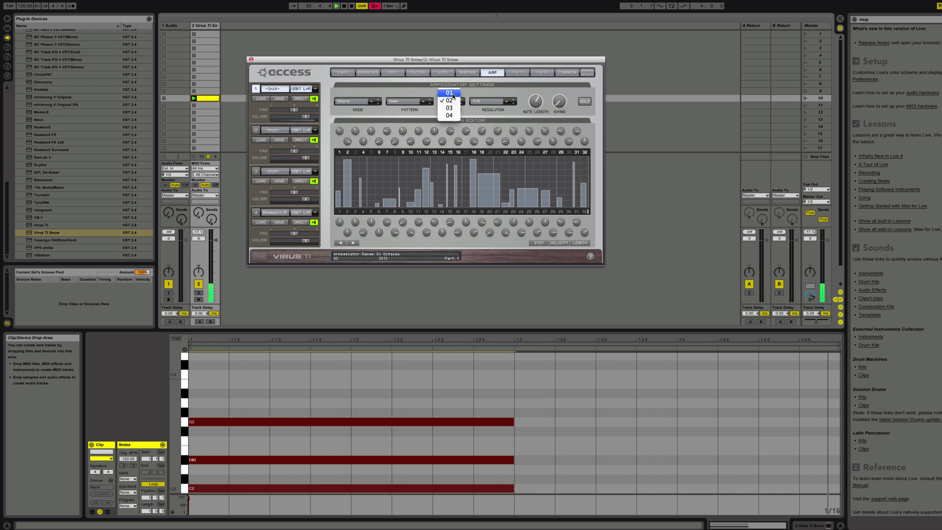
click(454, 92)
click(485, 101)
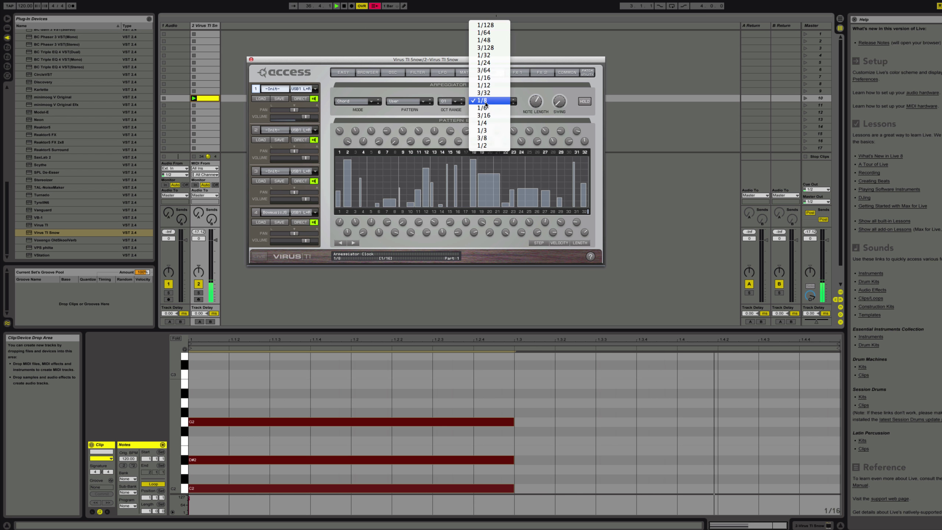
click(486, 77)
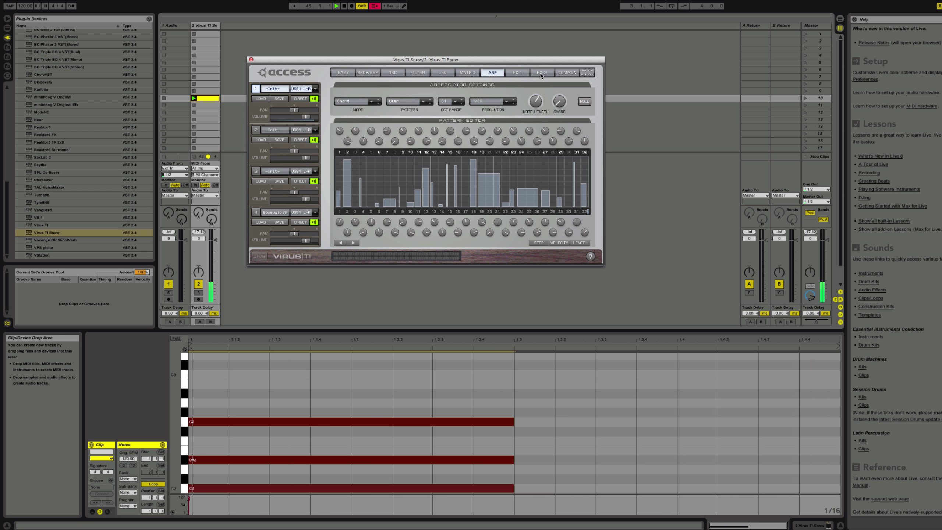
Open the FX 1 page and view the available chorus types, leaving the chorus off.
click(521, 72)
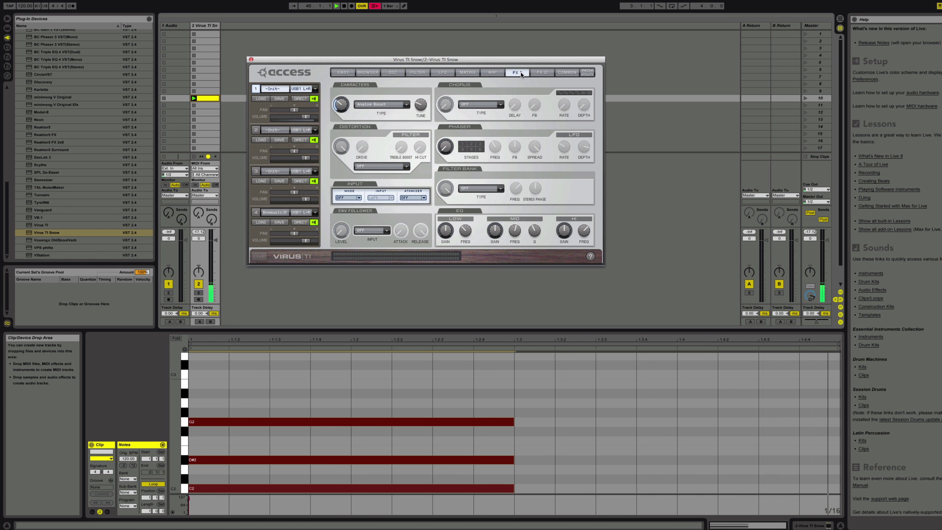
click(488, 107)
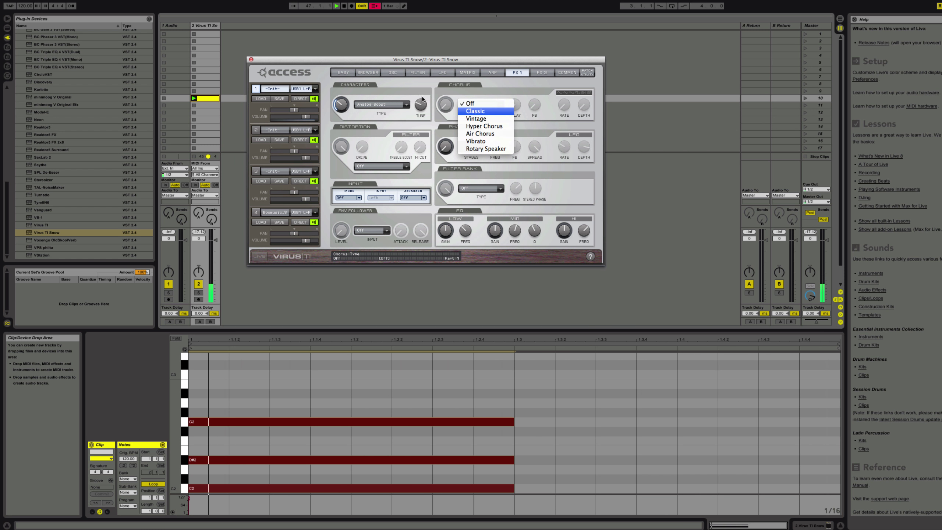
click(368, 85)
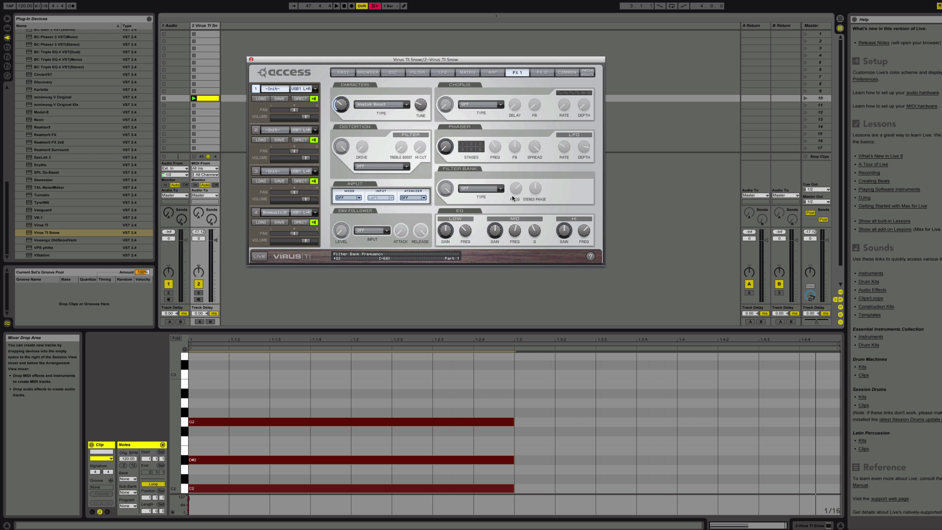
Look through the FX 1, FX 2, arpeggiator and common settings pages to review their controls.
click(539, 76)
click(526, 75)
click(536, 74)
click(526, 73)
click(500, 72)
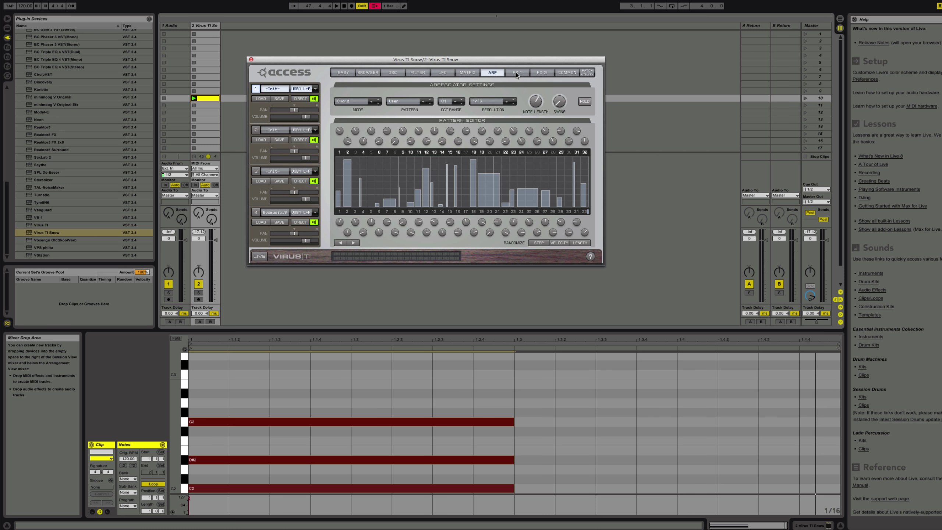
click(516, 72)
click(542, 74)
click(566, 73)
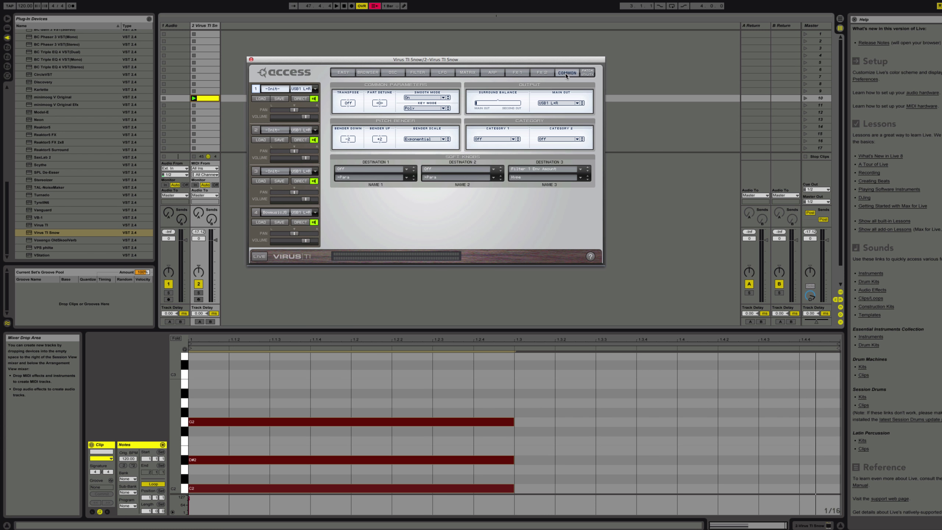
click(539, 73)
click(523, 72)
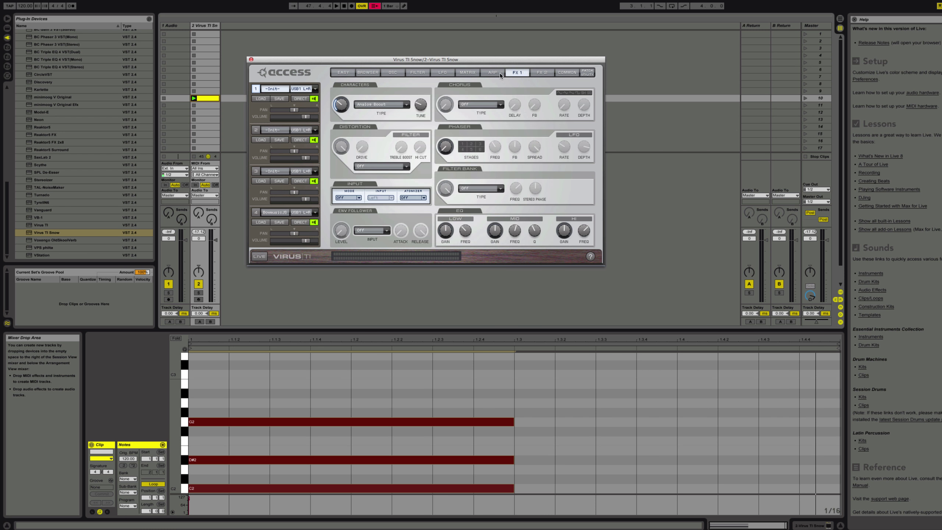
click(500, 73)
click(516, 73)
click(541, 73)
click(564, 73)
Review the arpeggiator, matrix, LFO, filter, oscillator and browser pages in turn, ending on the Easy page.
click(493, 73)
click(468, 73)
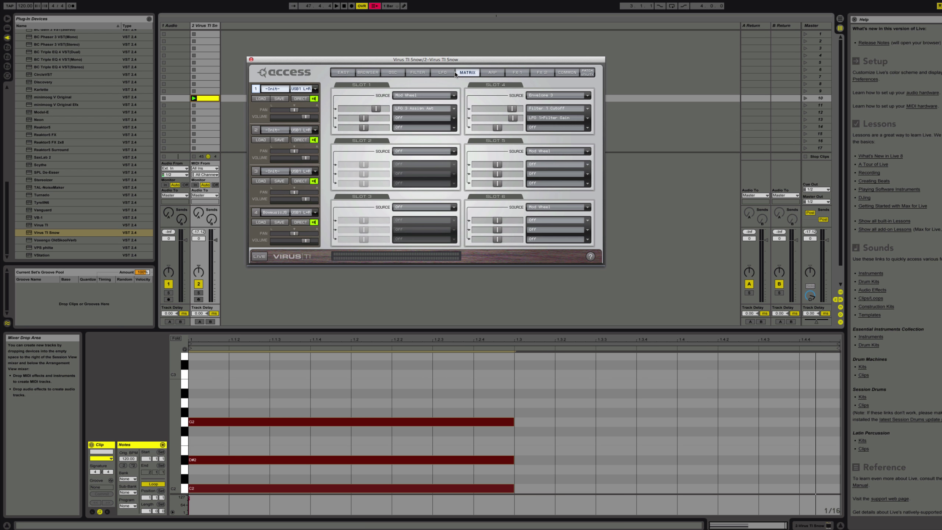
click(443, 72)
click(418, 72)
click(392, 73)
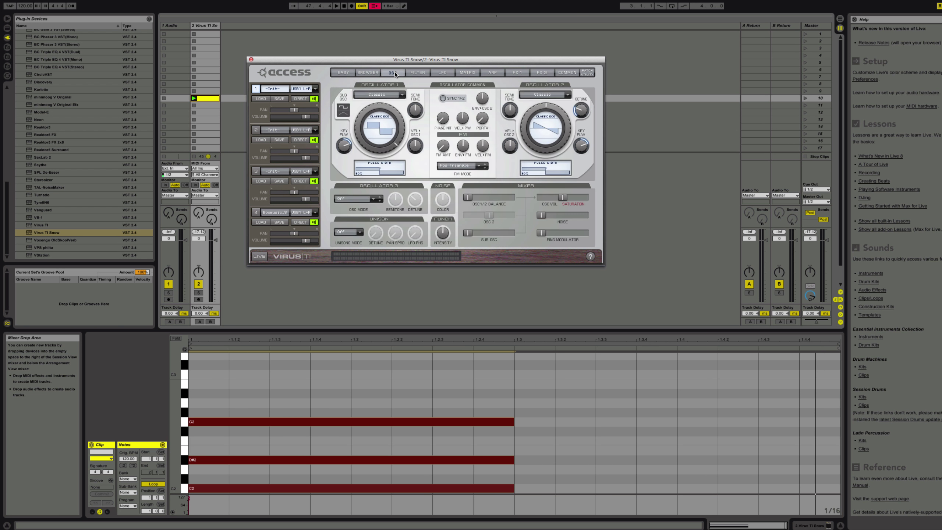
click(365, 73)
click(352, 73)
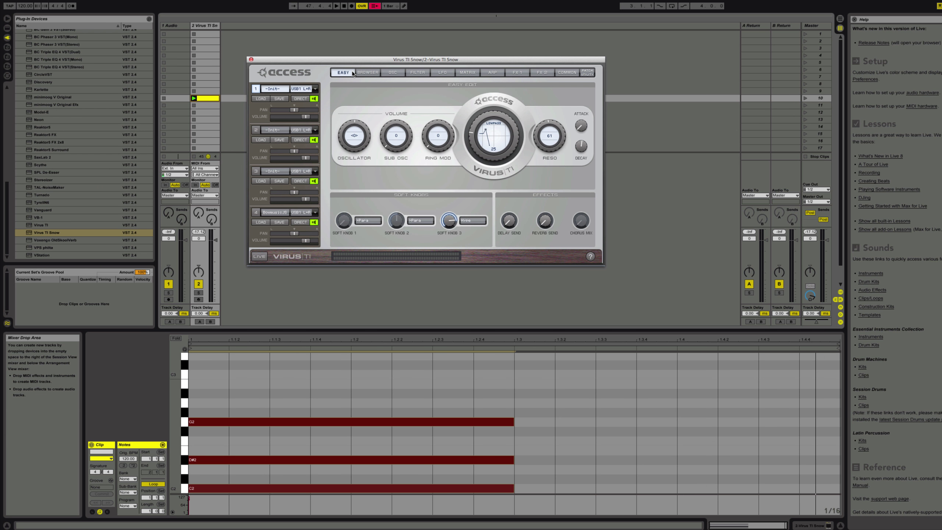